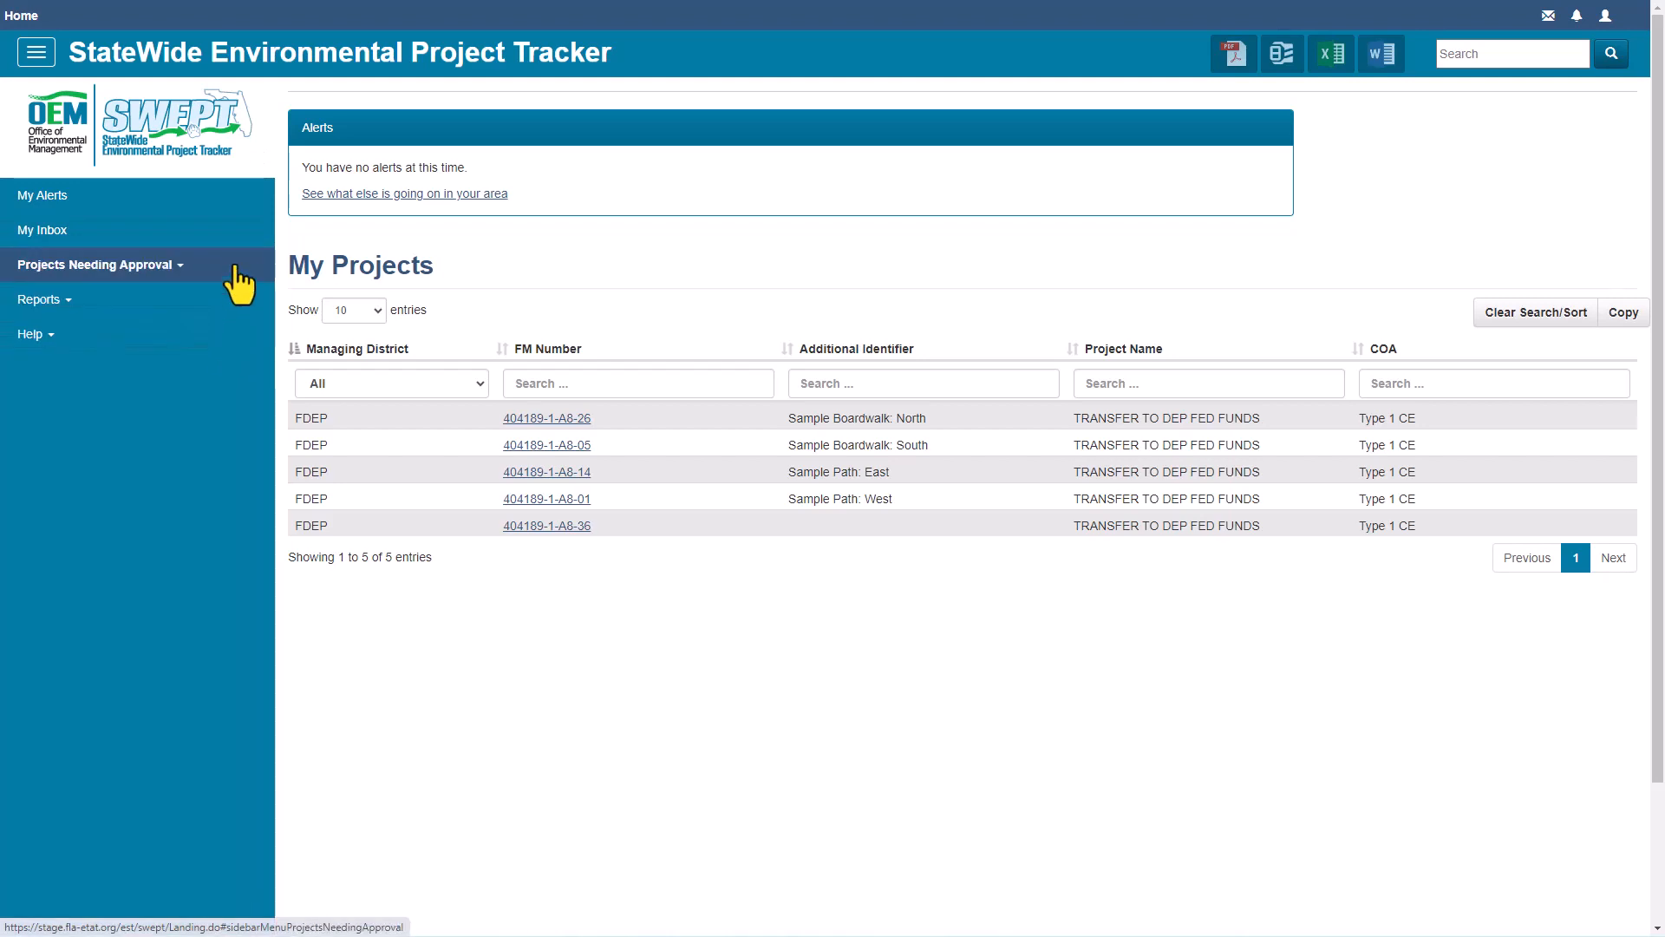
Step: Look through the sidebar's Projects Needing Approval, Reports and Help entries and the user account options
left_click(34, 59)
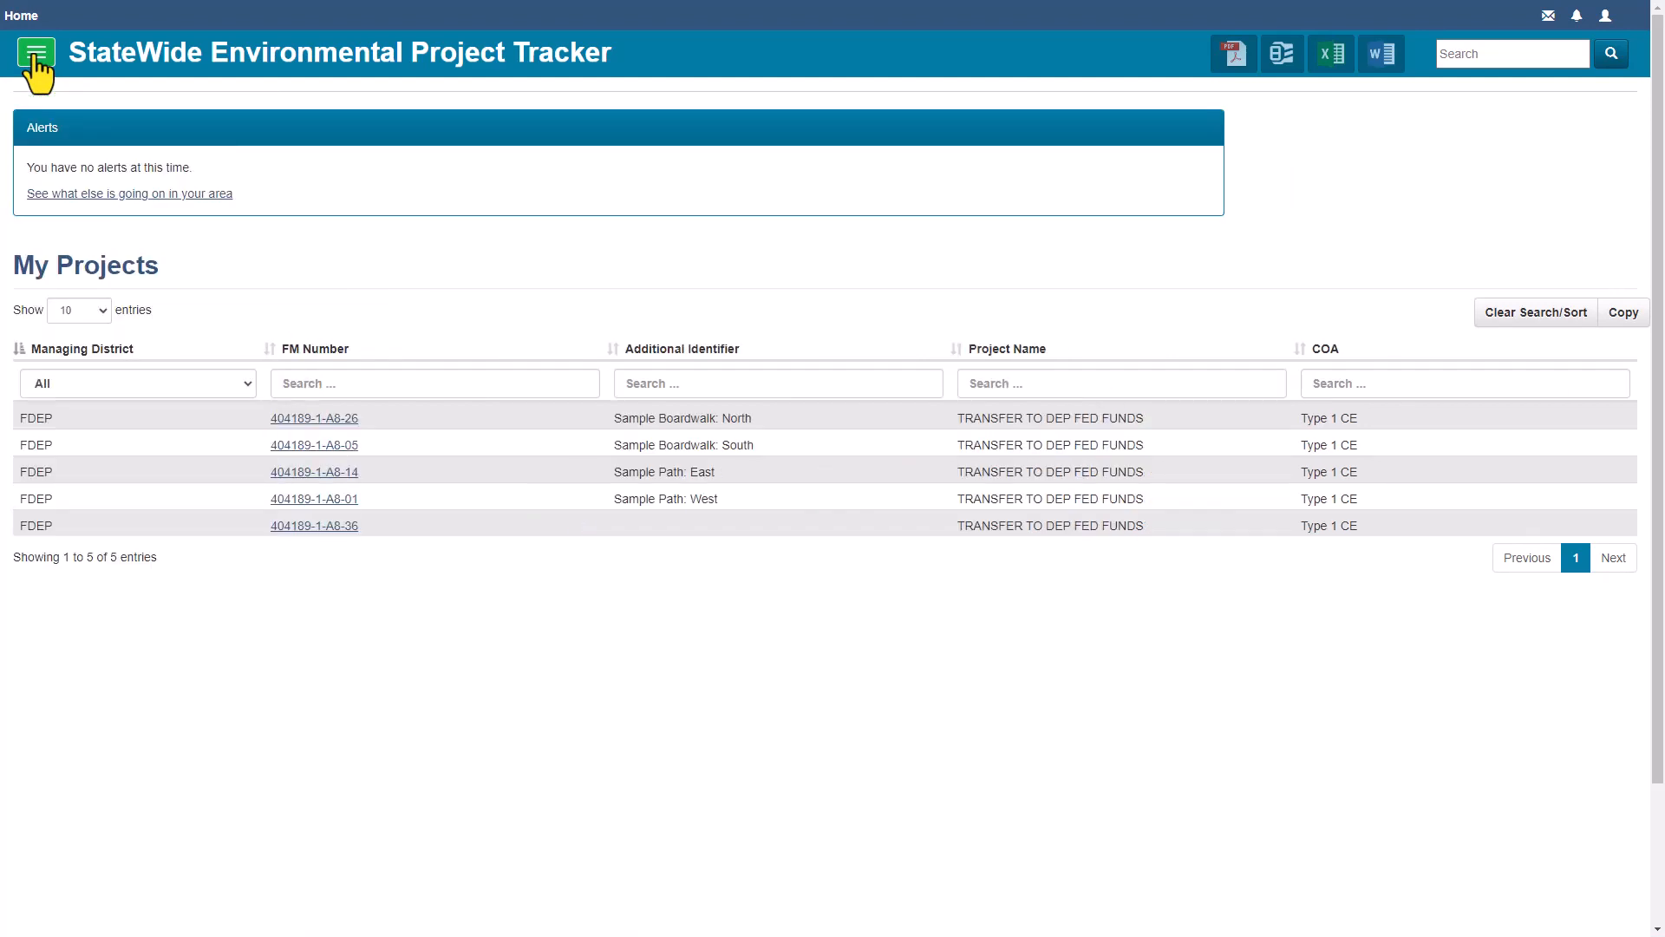
left_click(36, 56)
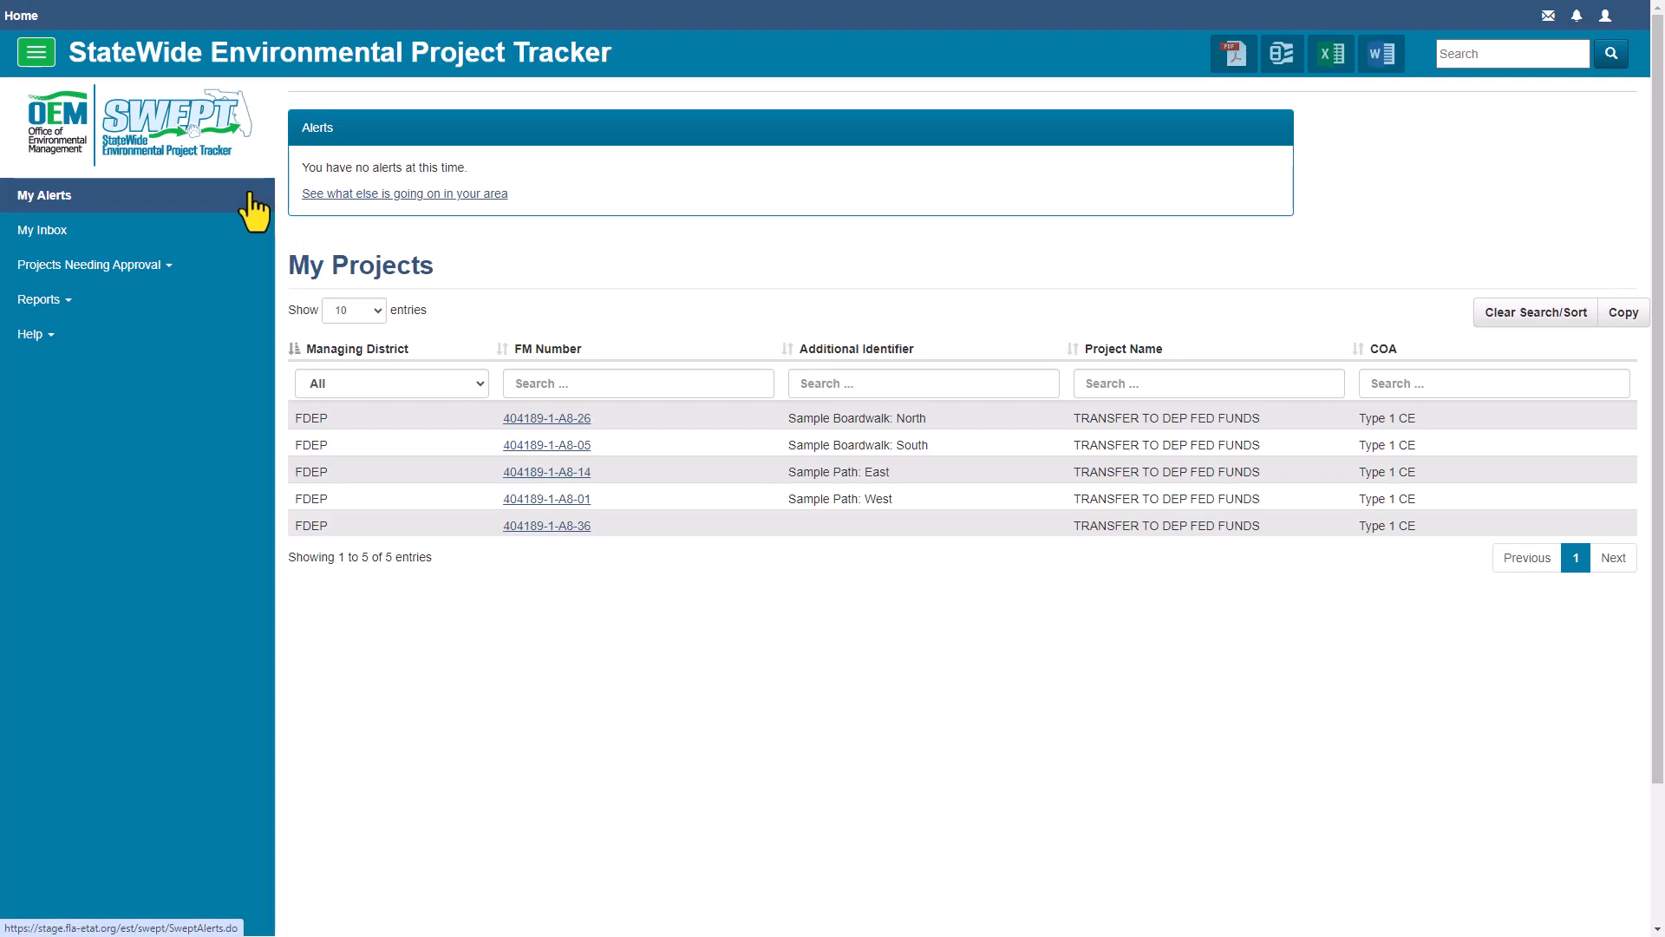
left_click(253, 268)
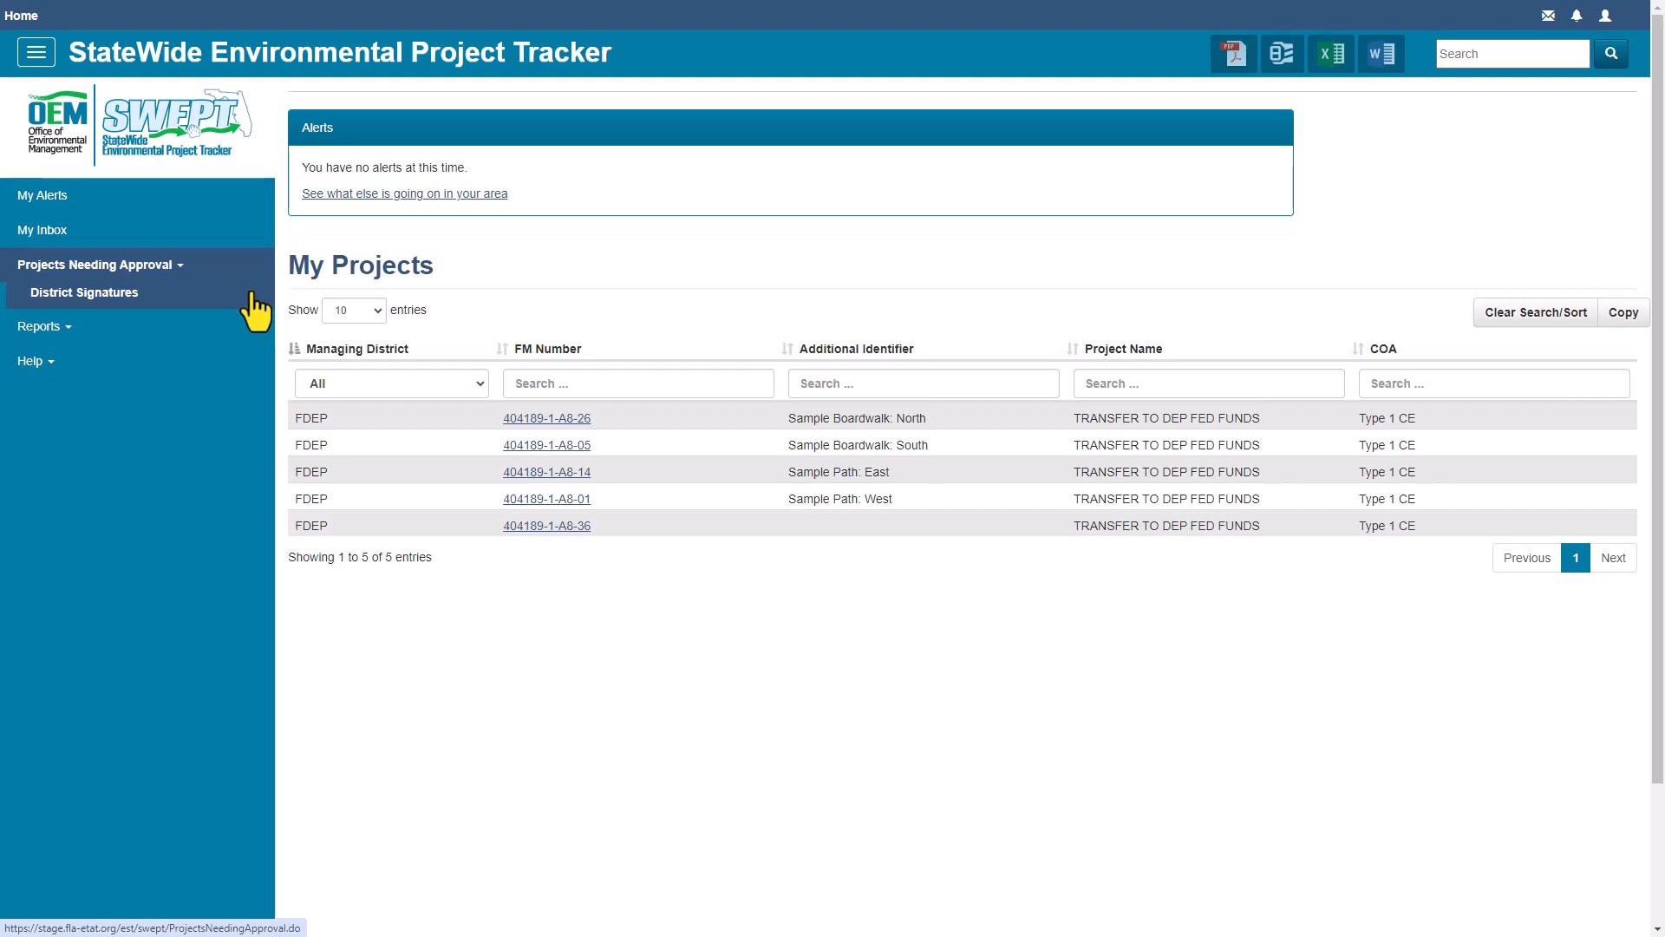
left_click(255, 327)
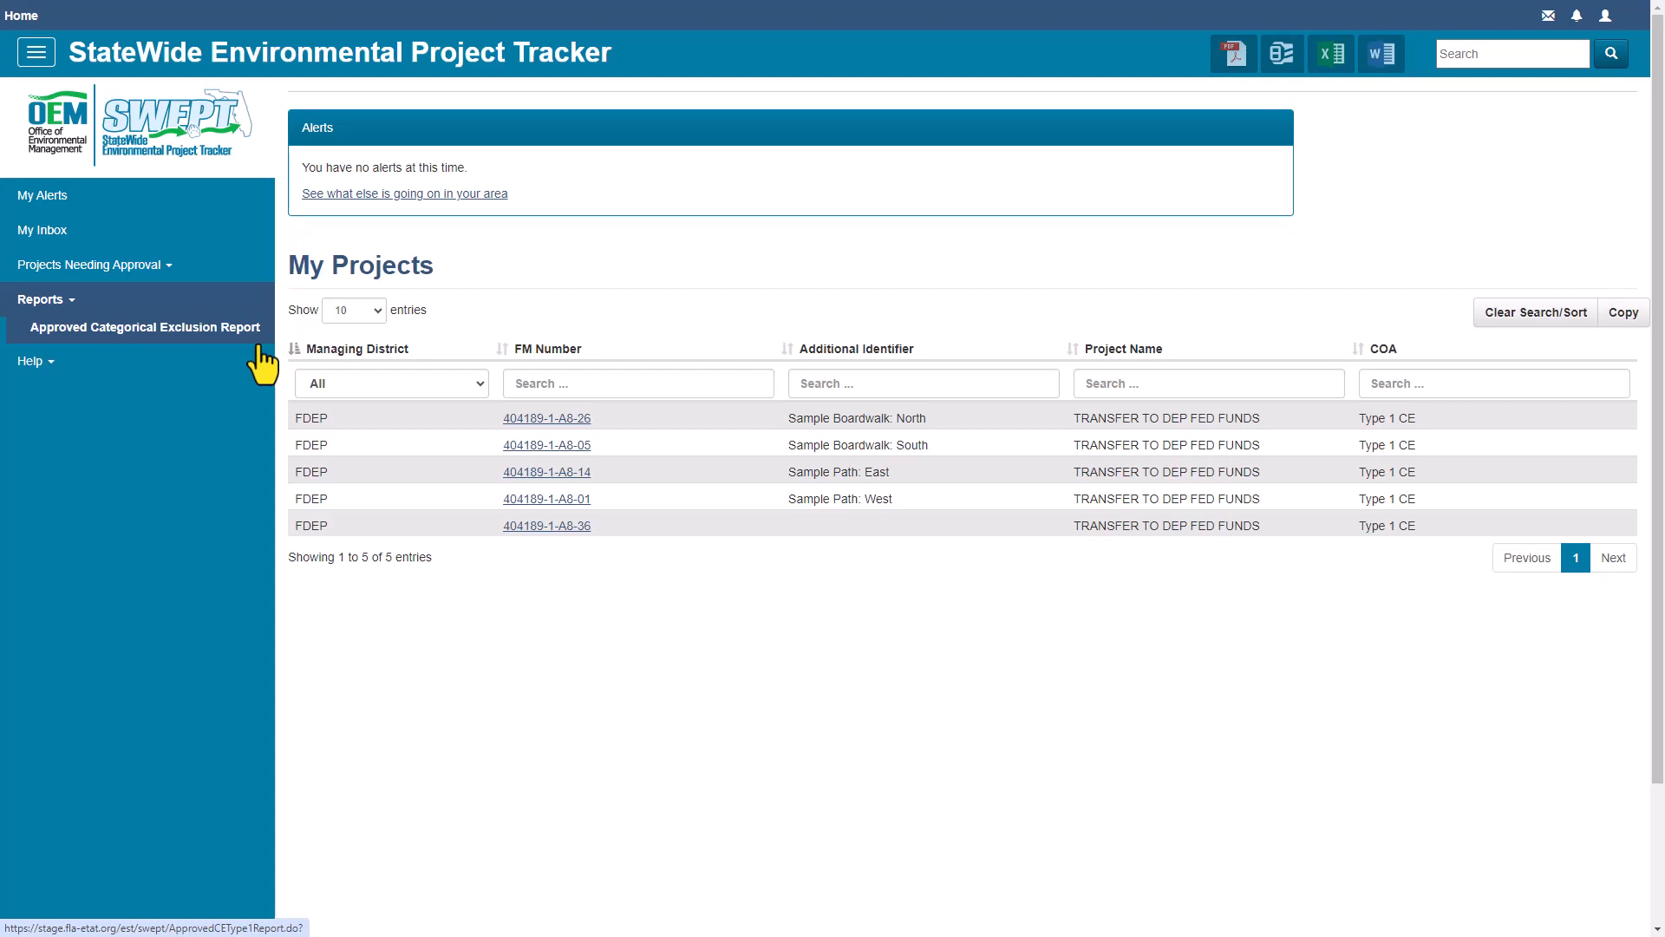
left_click(257, 357)
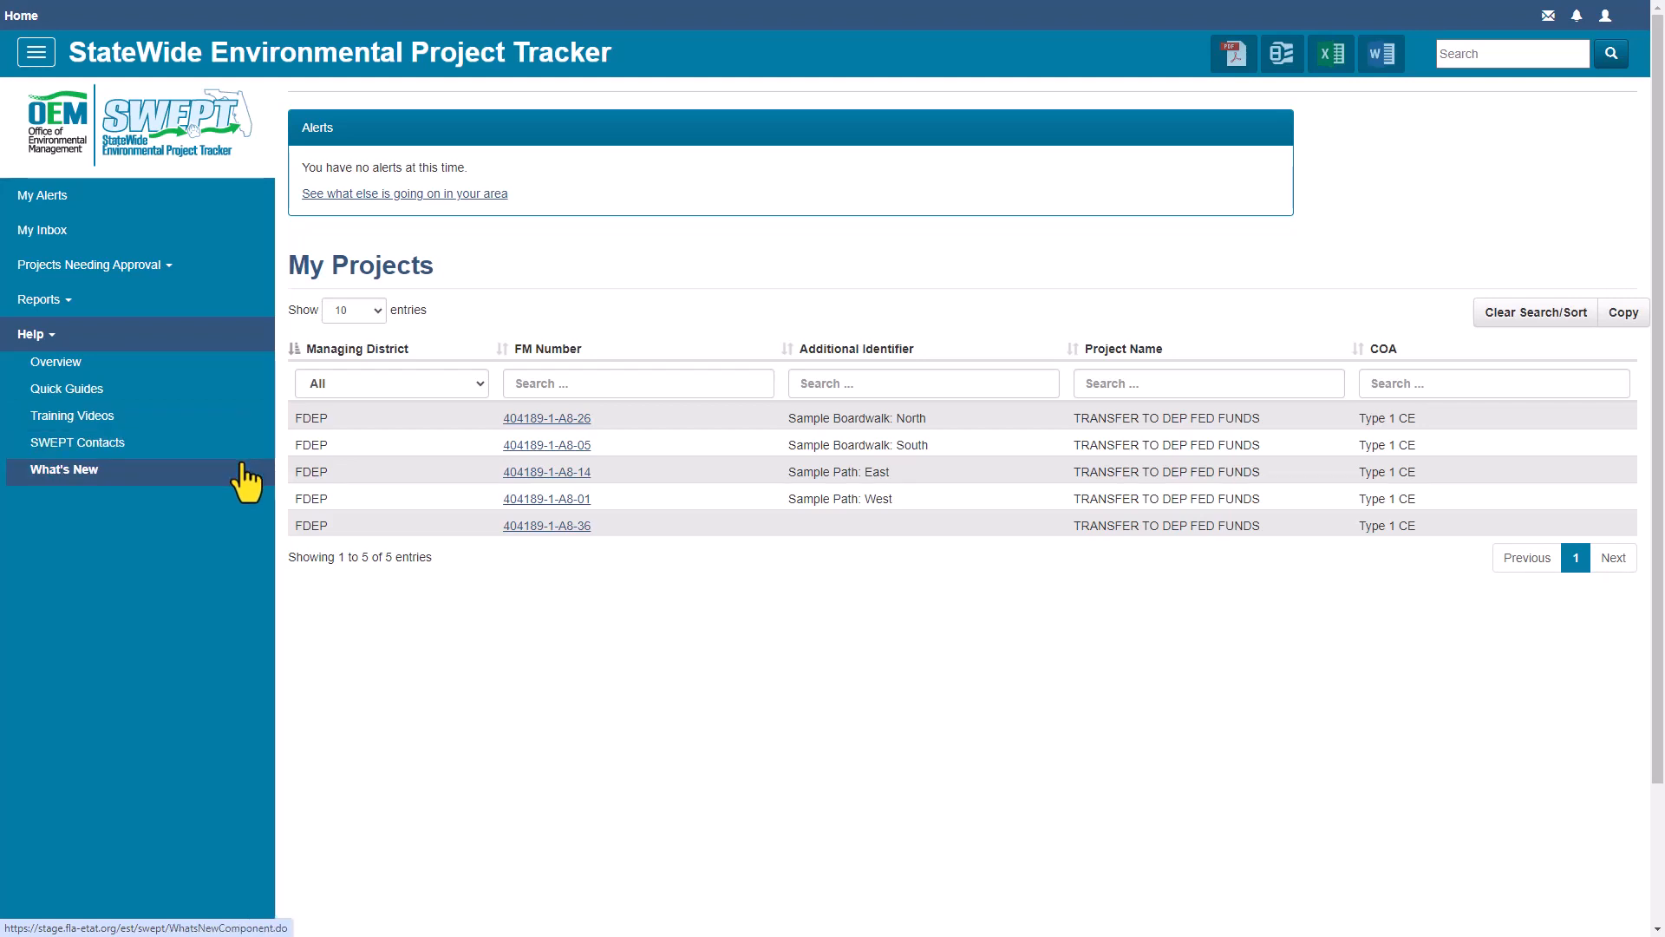
scroll(1145, 839, "down", 3)
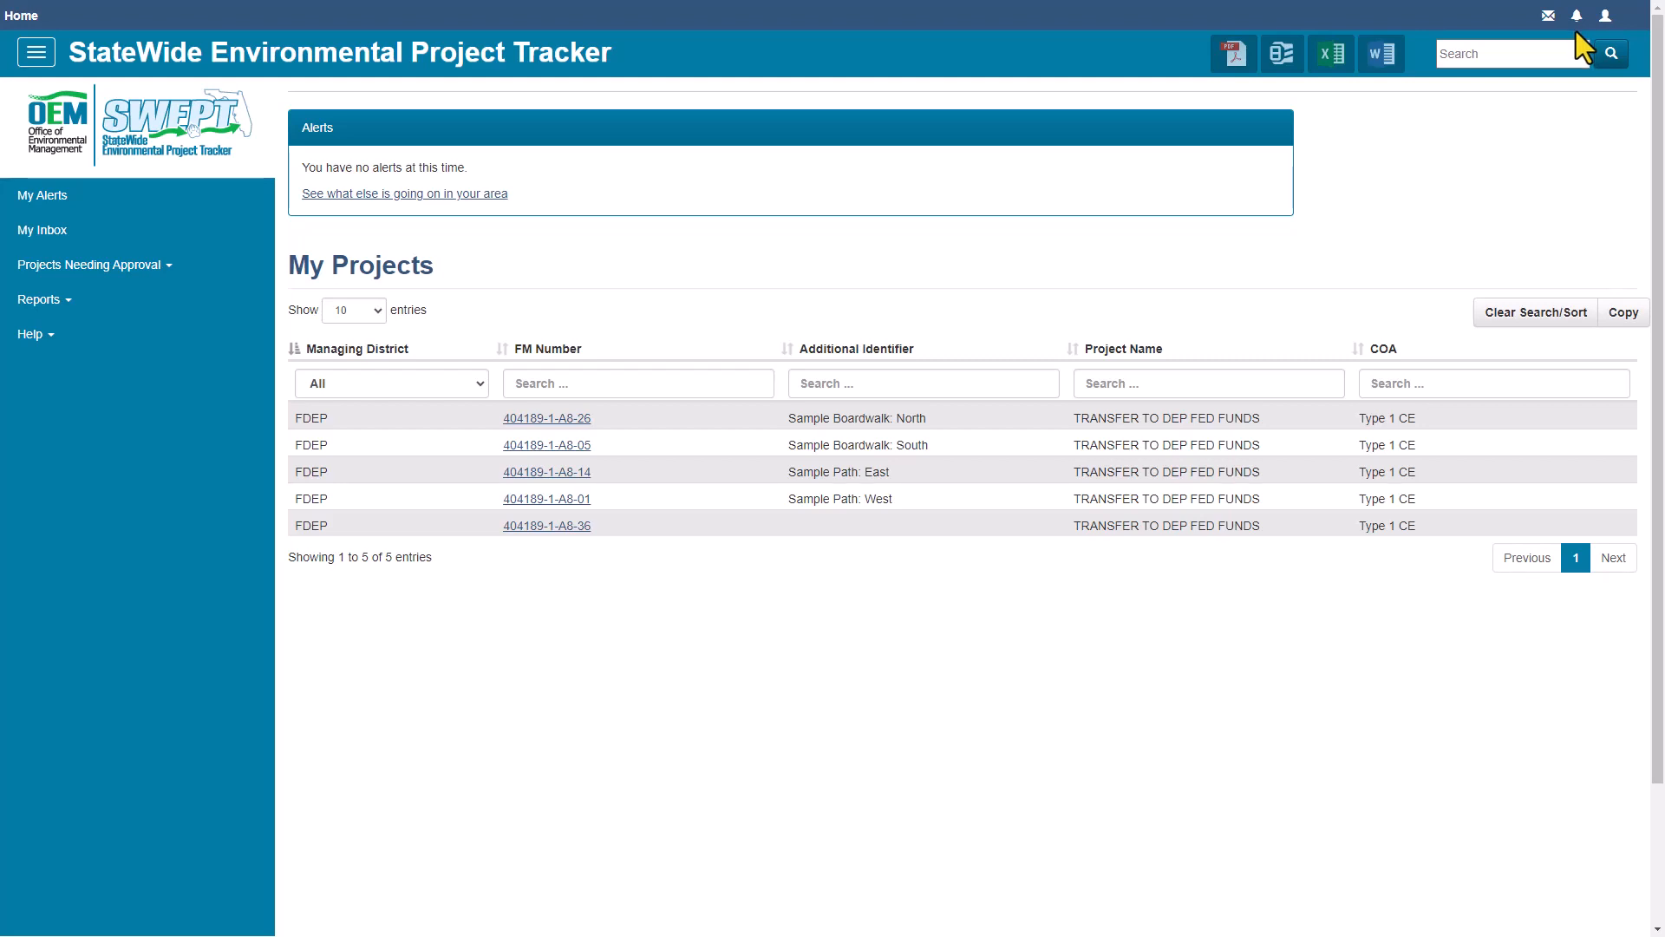
left_click(1605, 17)
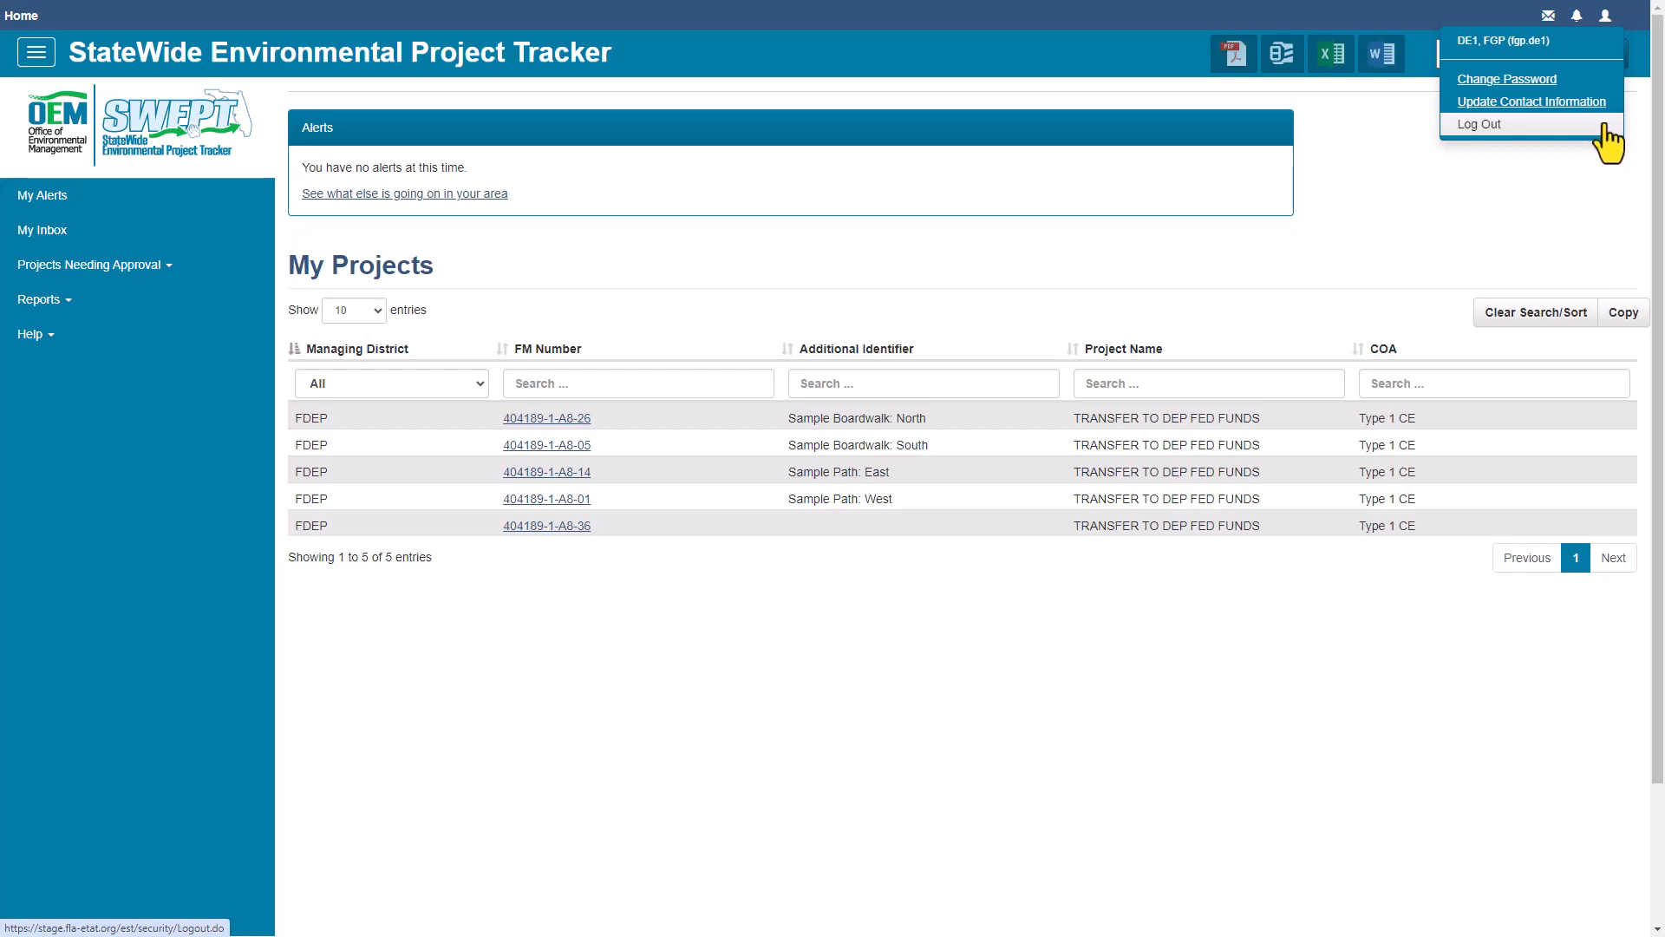
left_click(1621, 187)
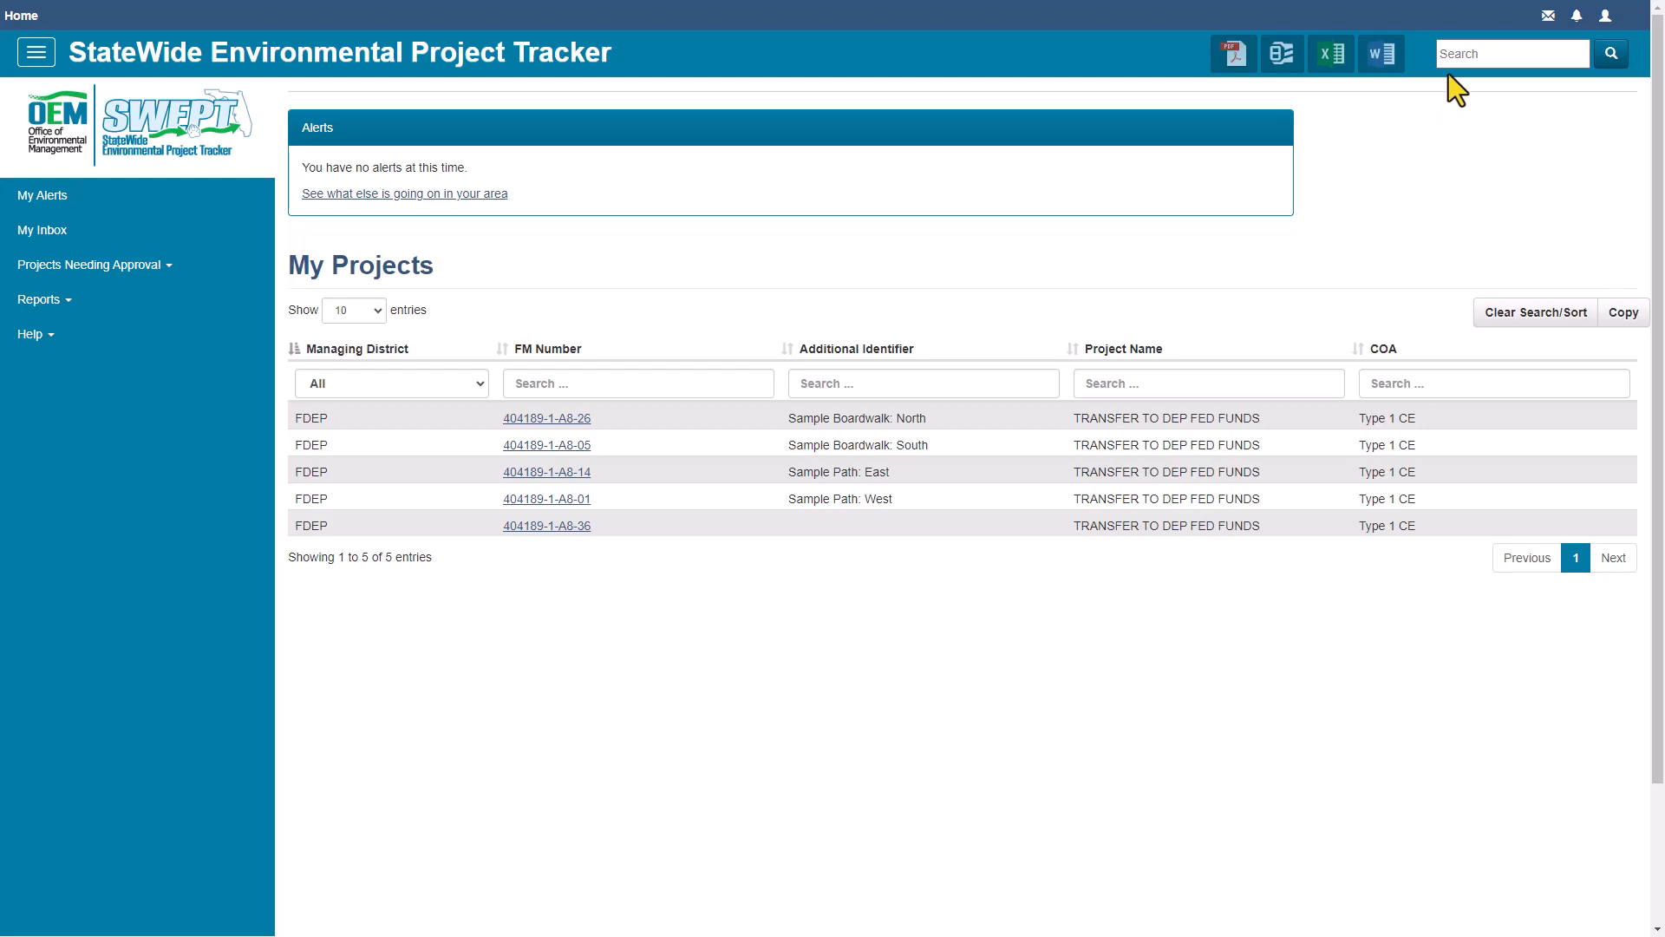
Step: Search for FM number 404189-1-A8-05 and open the matching project's page
left_click(1447, 51)
type("404189-1-A8-05")
left_click(1612, 63)
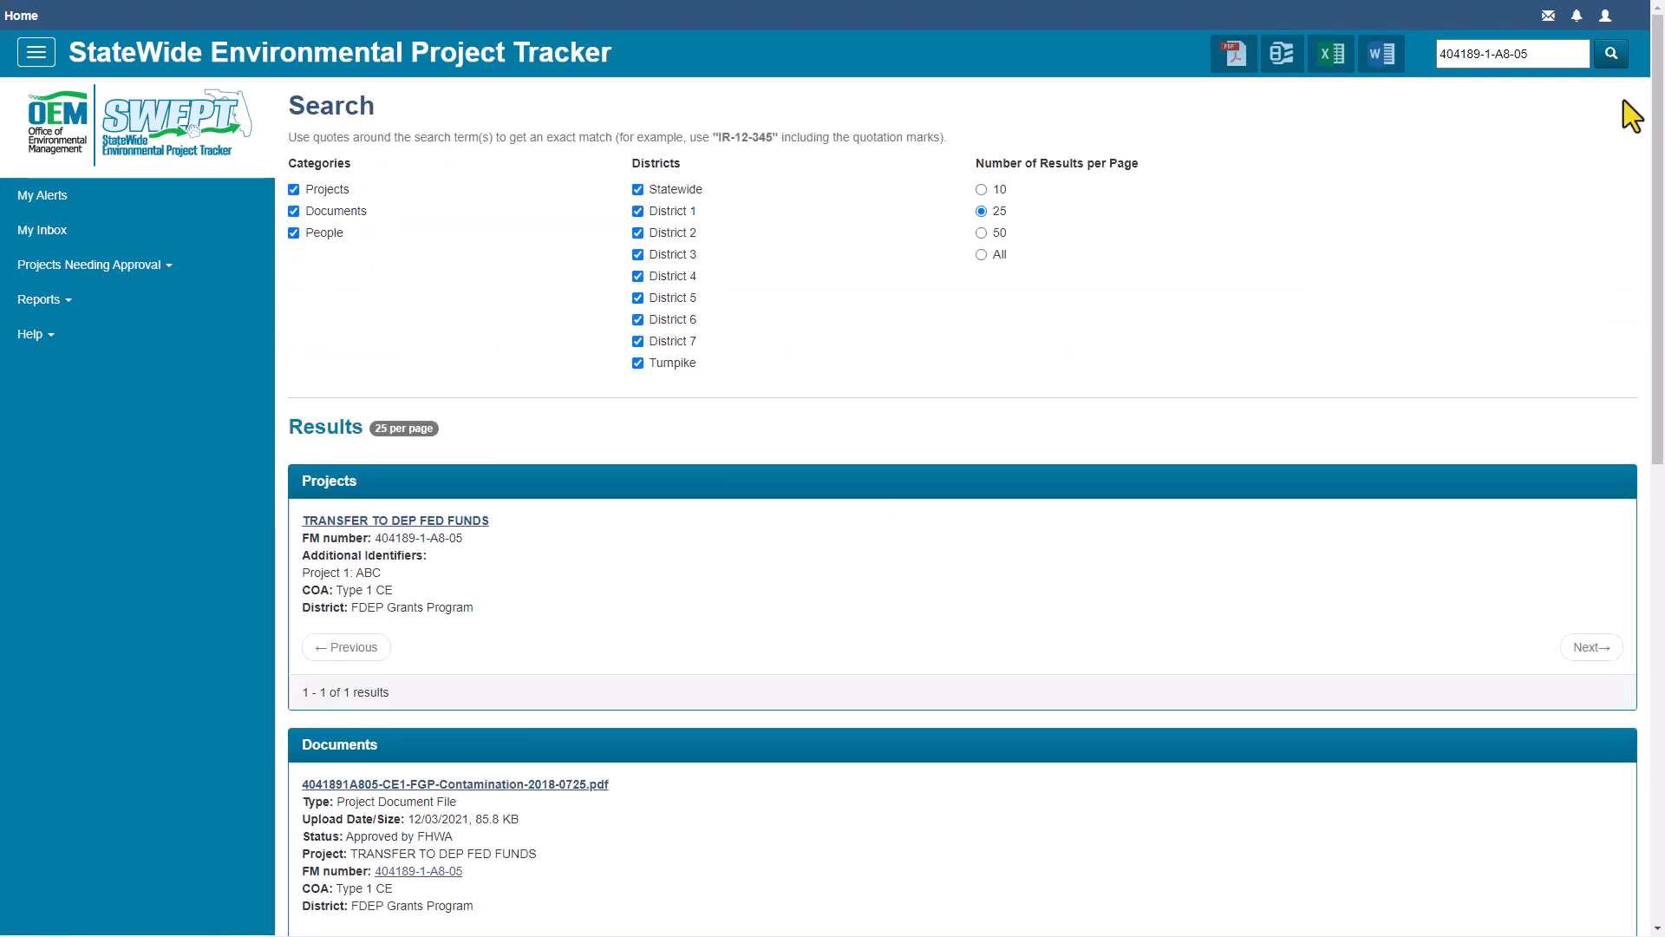
left_click_drag(1658, 102, 1658, 279)
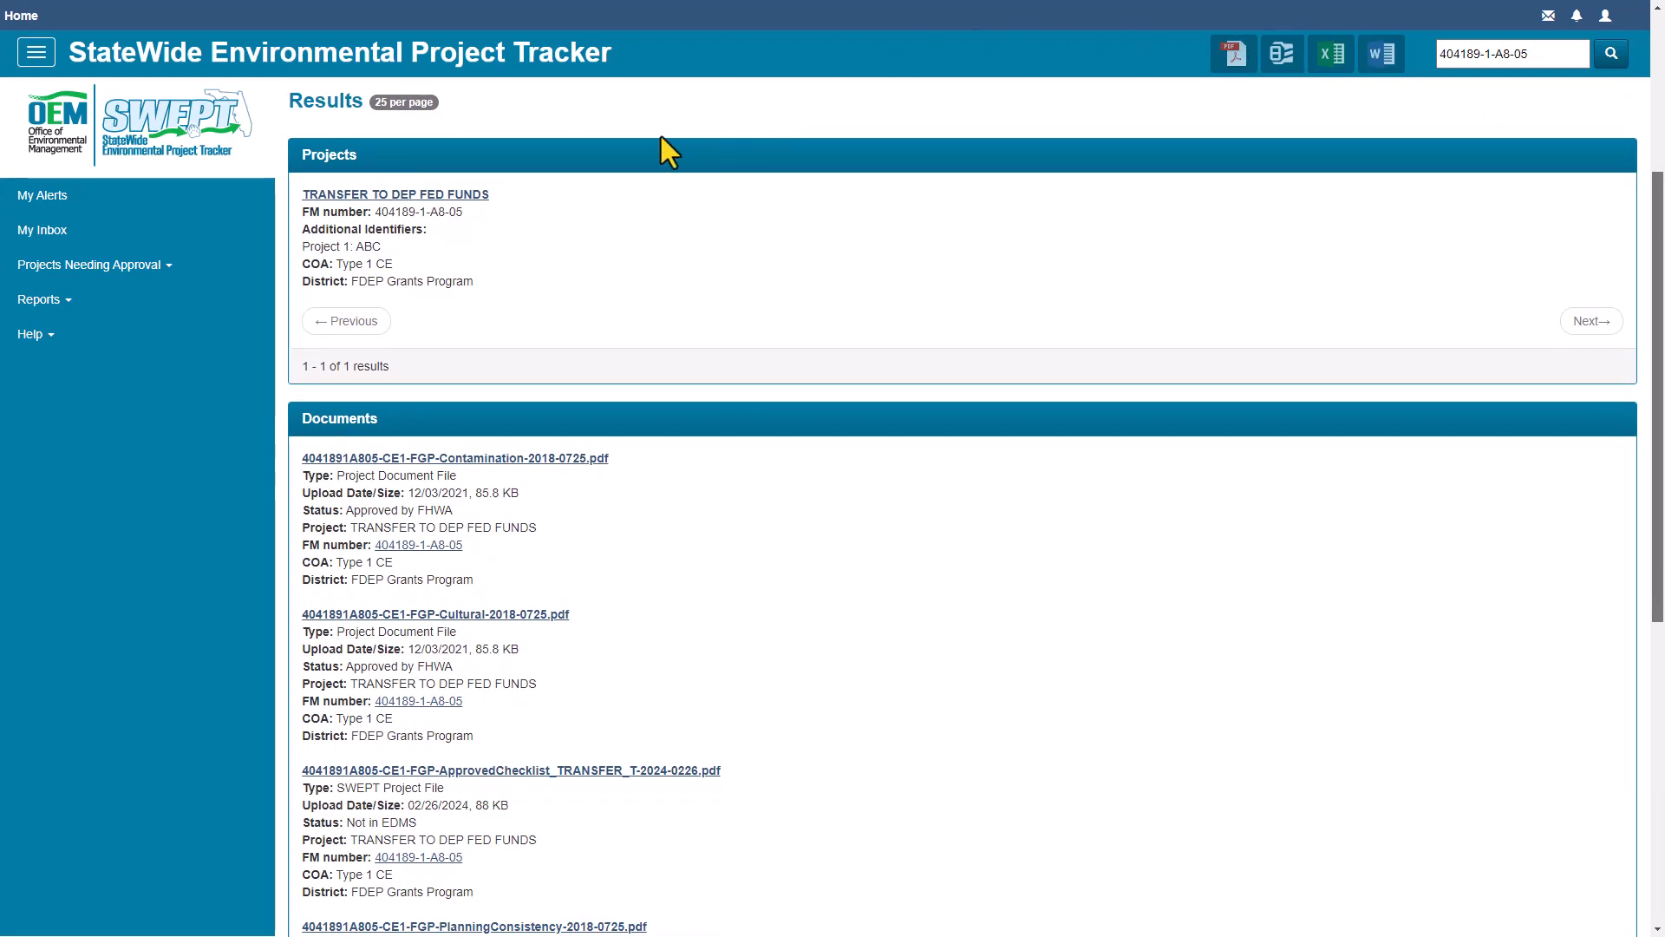
left_click(621, 217)
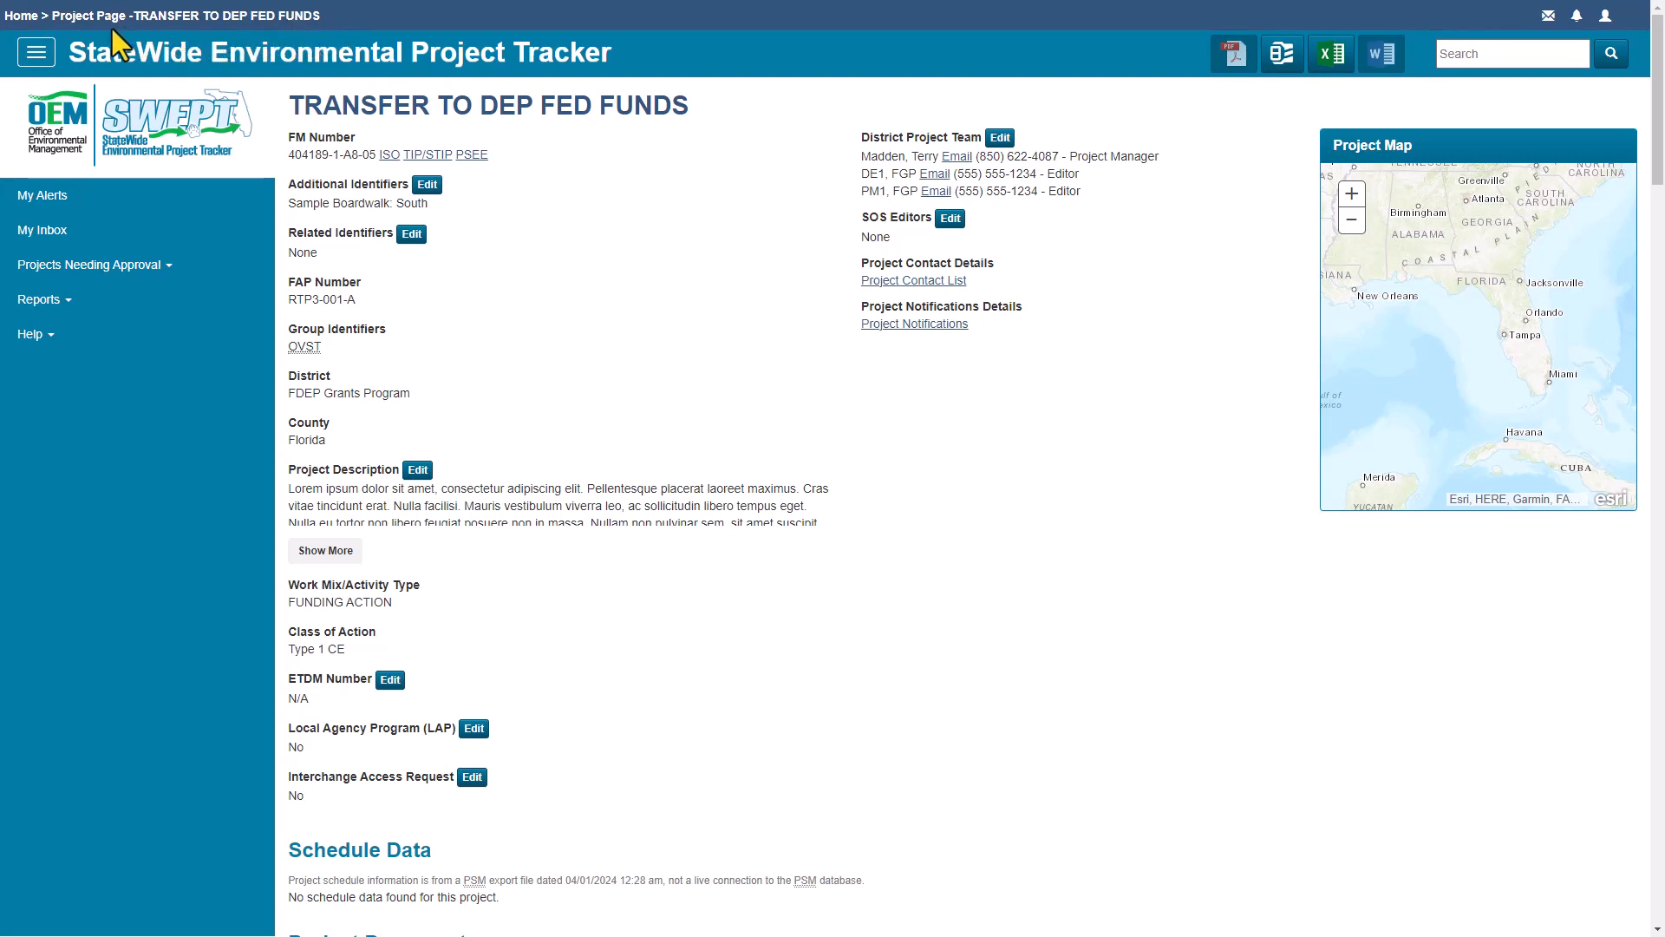
Step: Open project 404189-1-A8-36 from My Projects on the home page and create a new Type 1 Categorical Exclusion Checklist for it
left_click(21, 15)
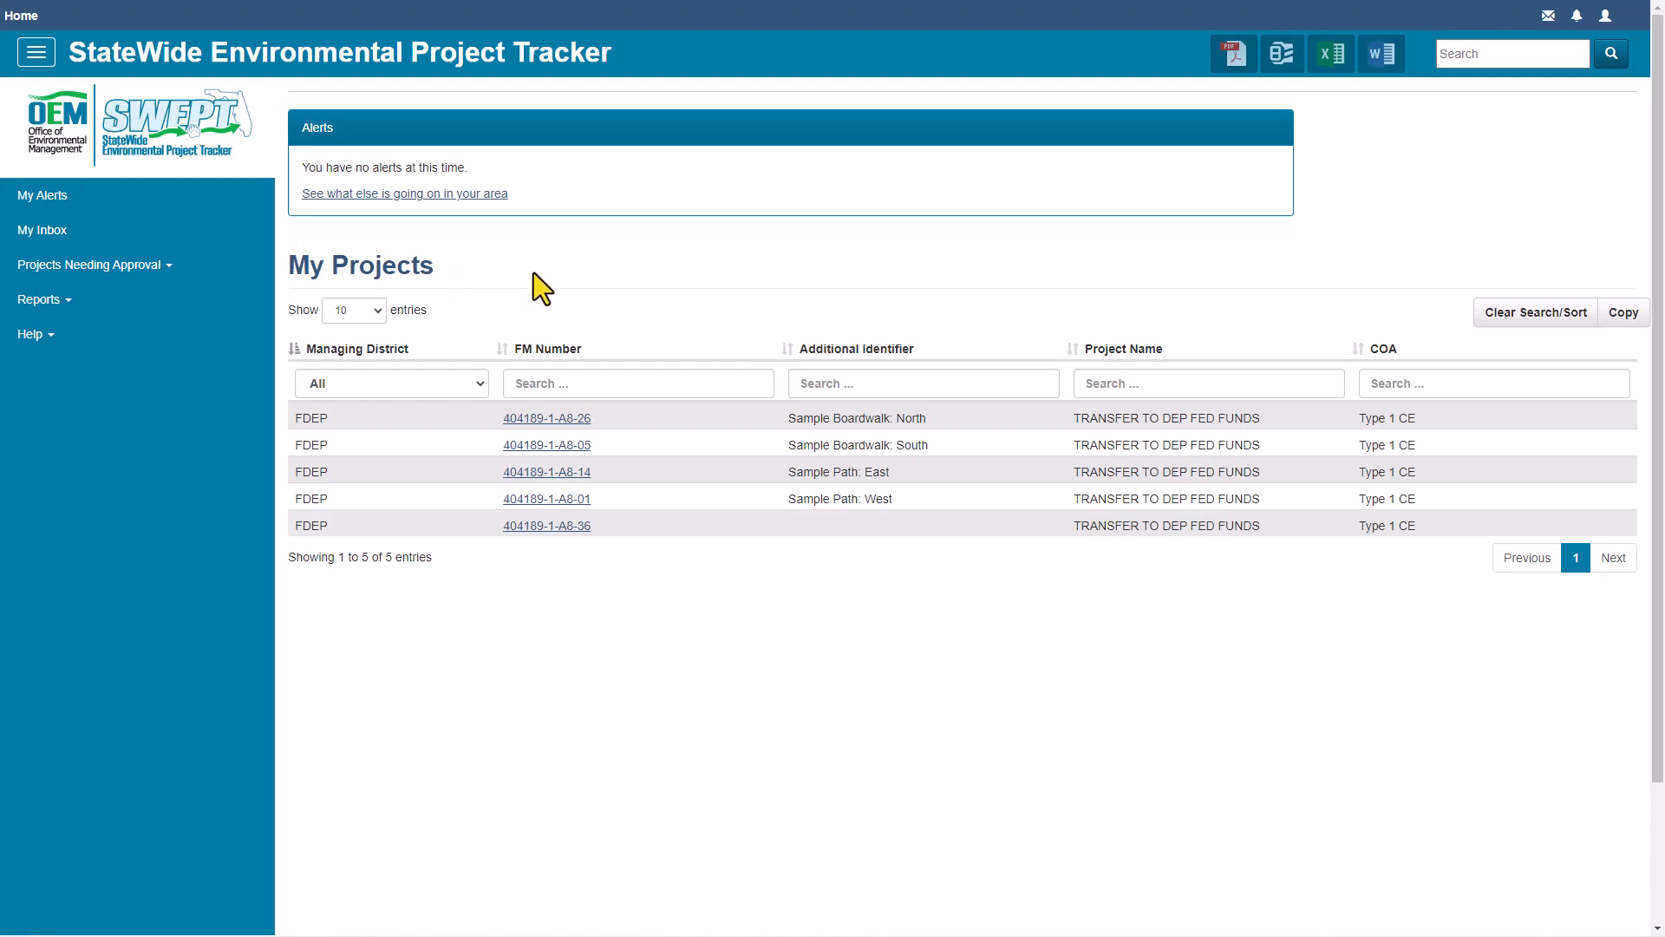
left_click(575, 531)
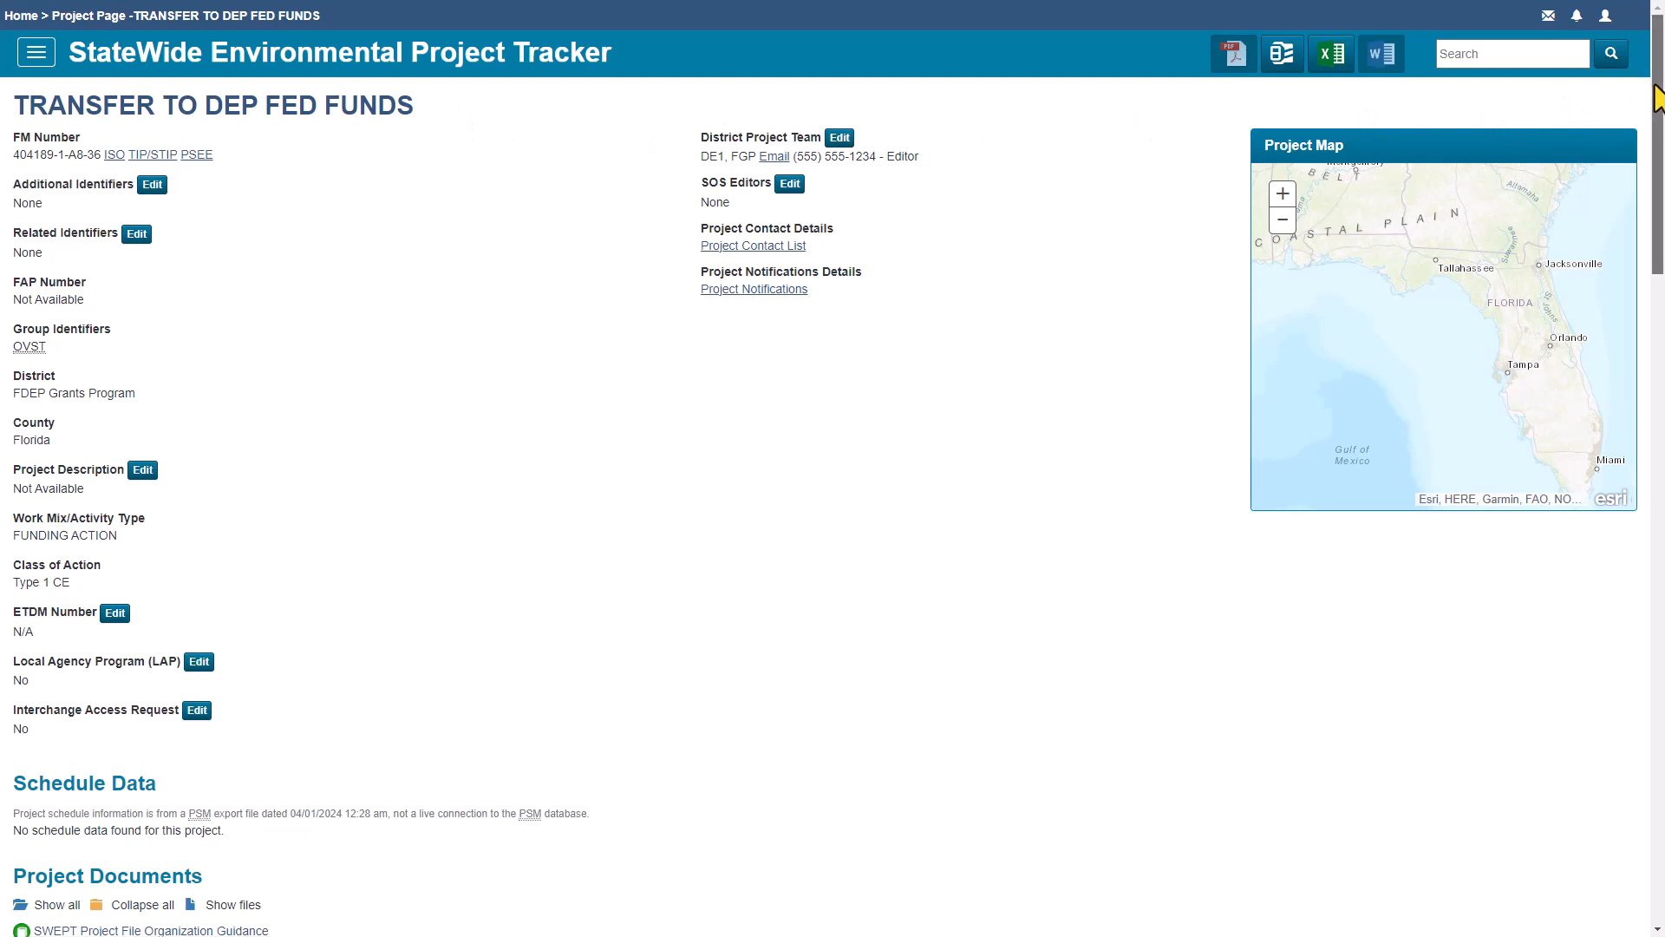
scroll(1657, 139, "down", 3)
scroll(833, 506, "down", 5)
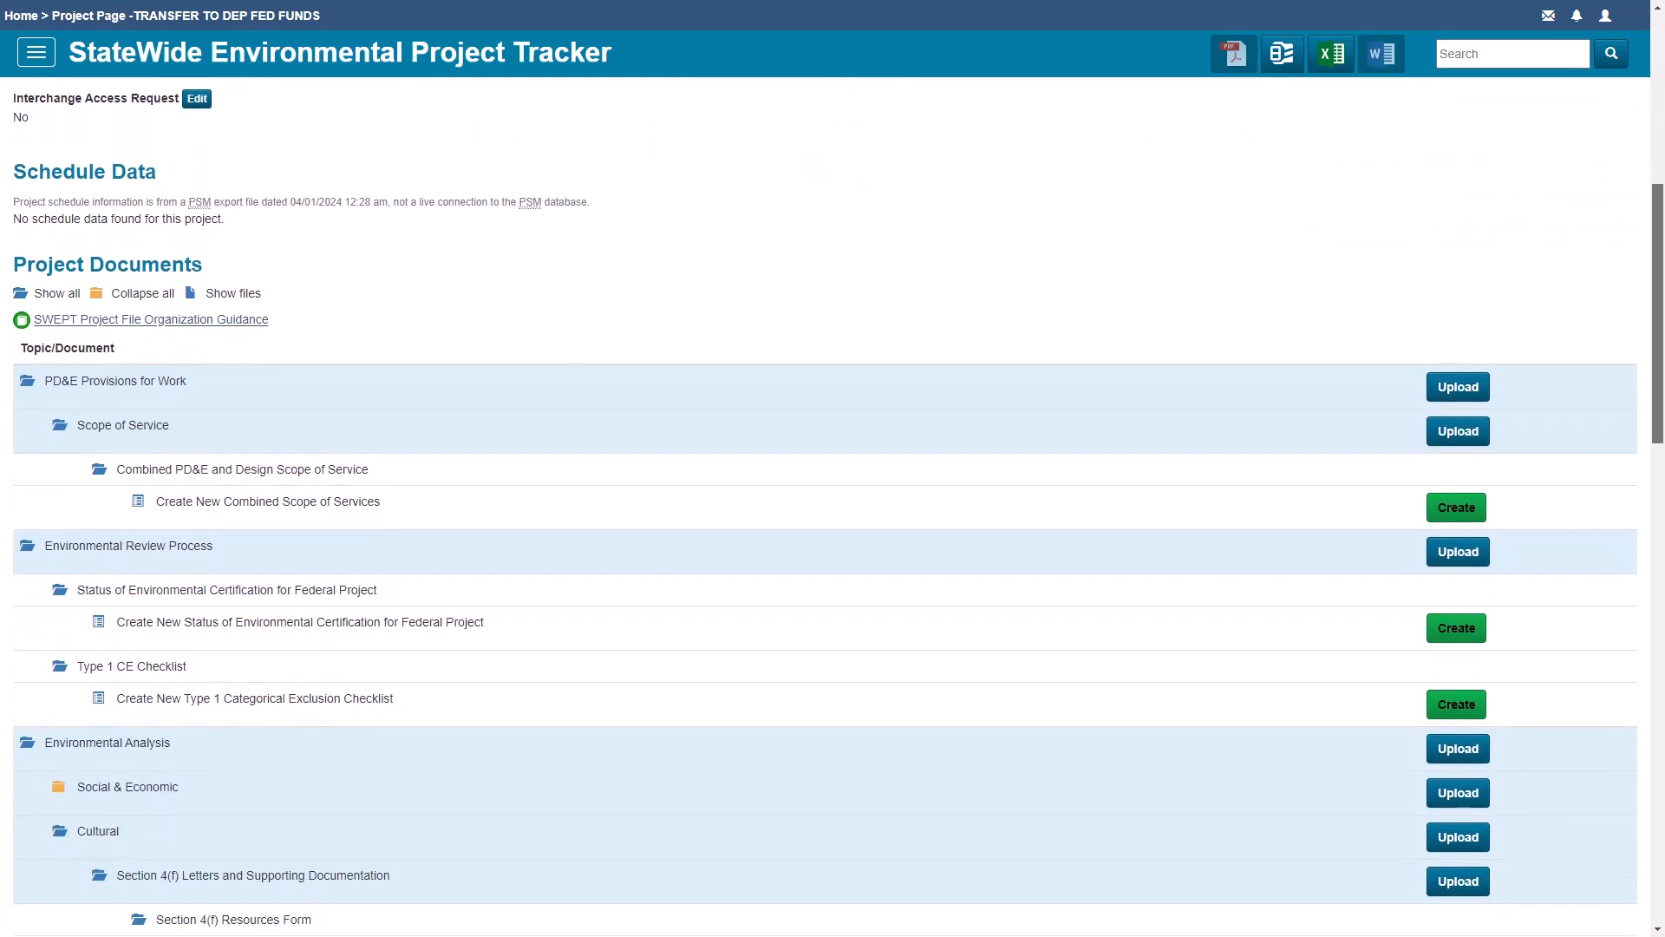
scroll(833, 505, "down", 1)
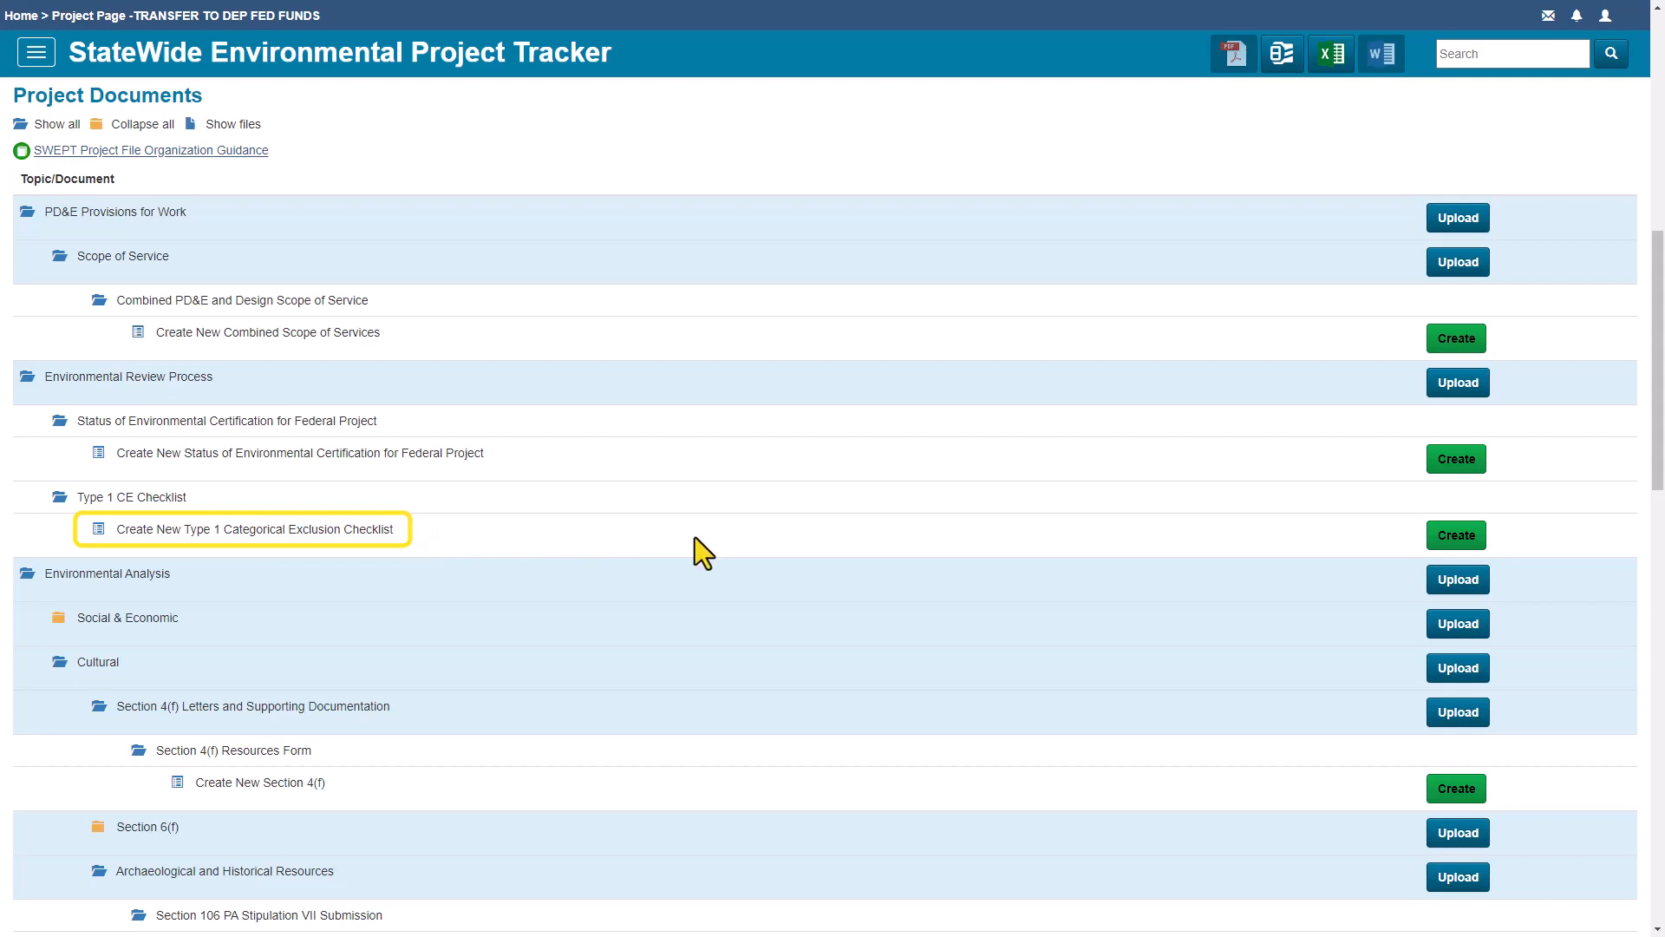
left_click(1474, 538)
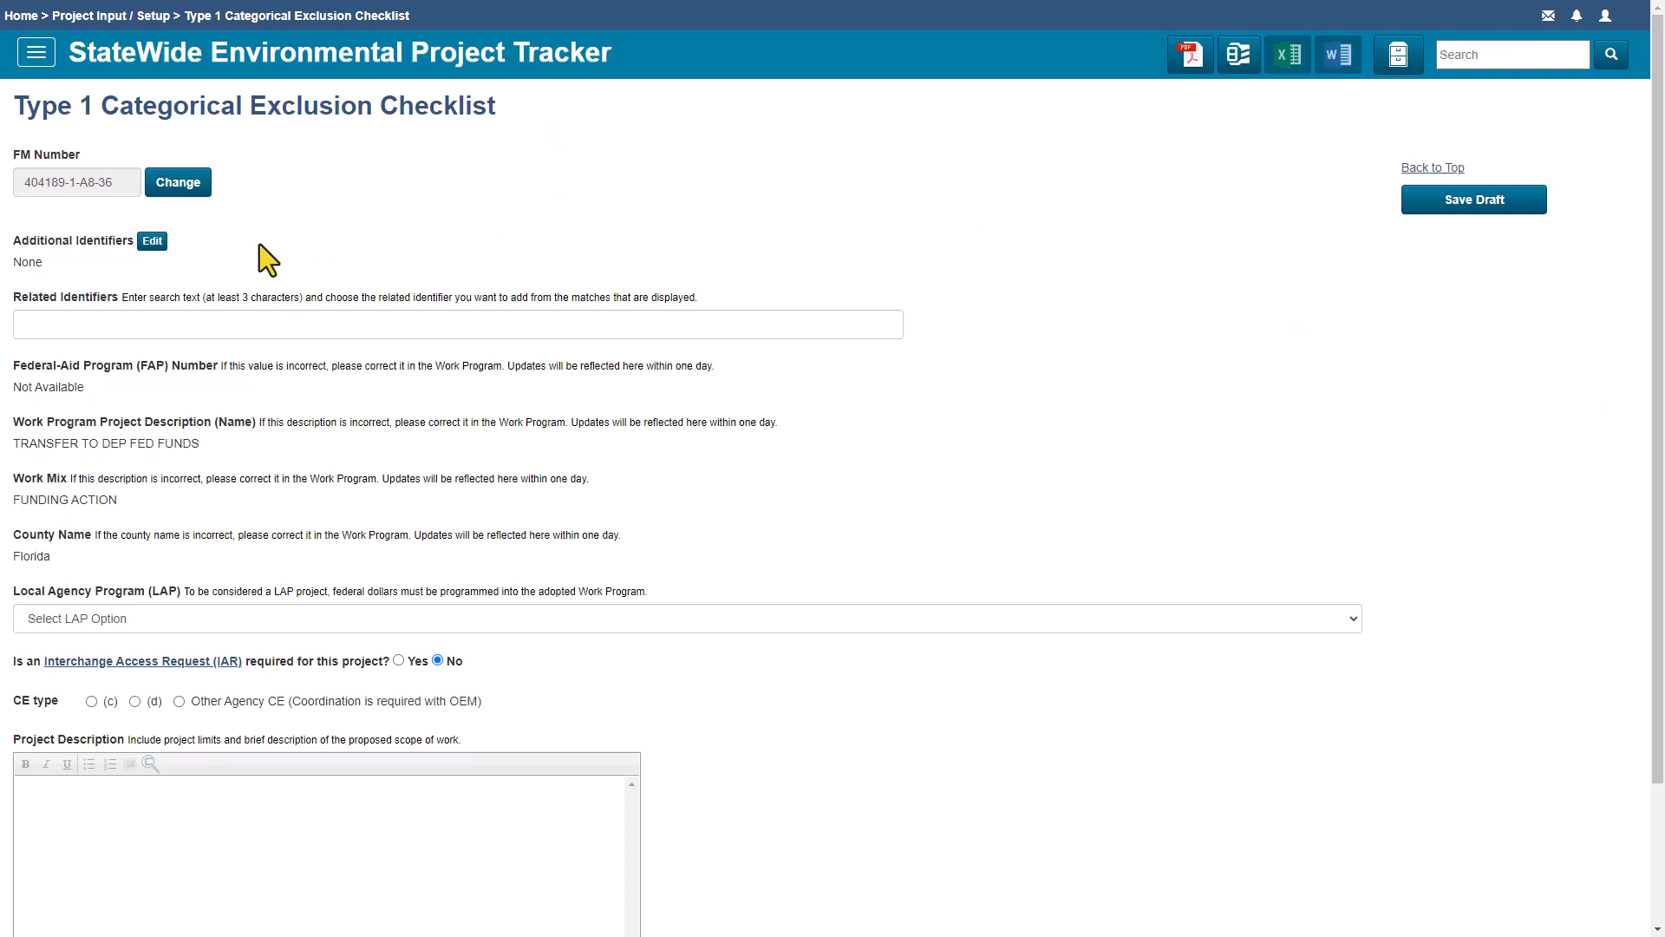
Step: Add an additional identifier named Sample Trail with the value East to the checklist and update the list
left_click(152, 248)
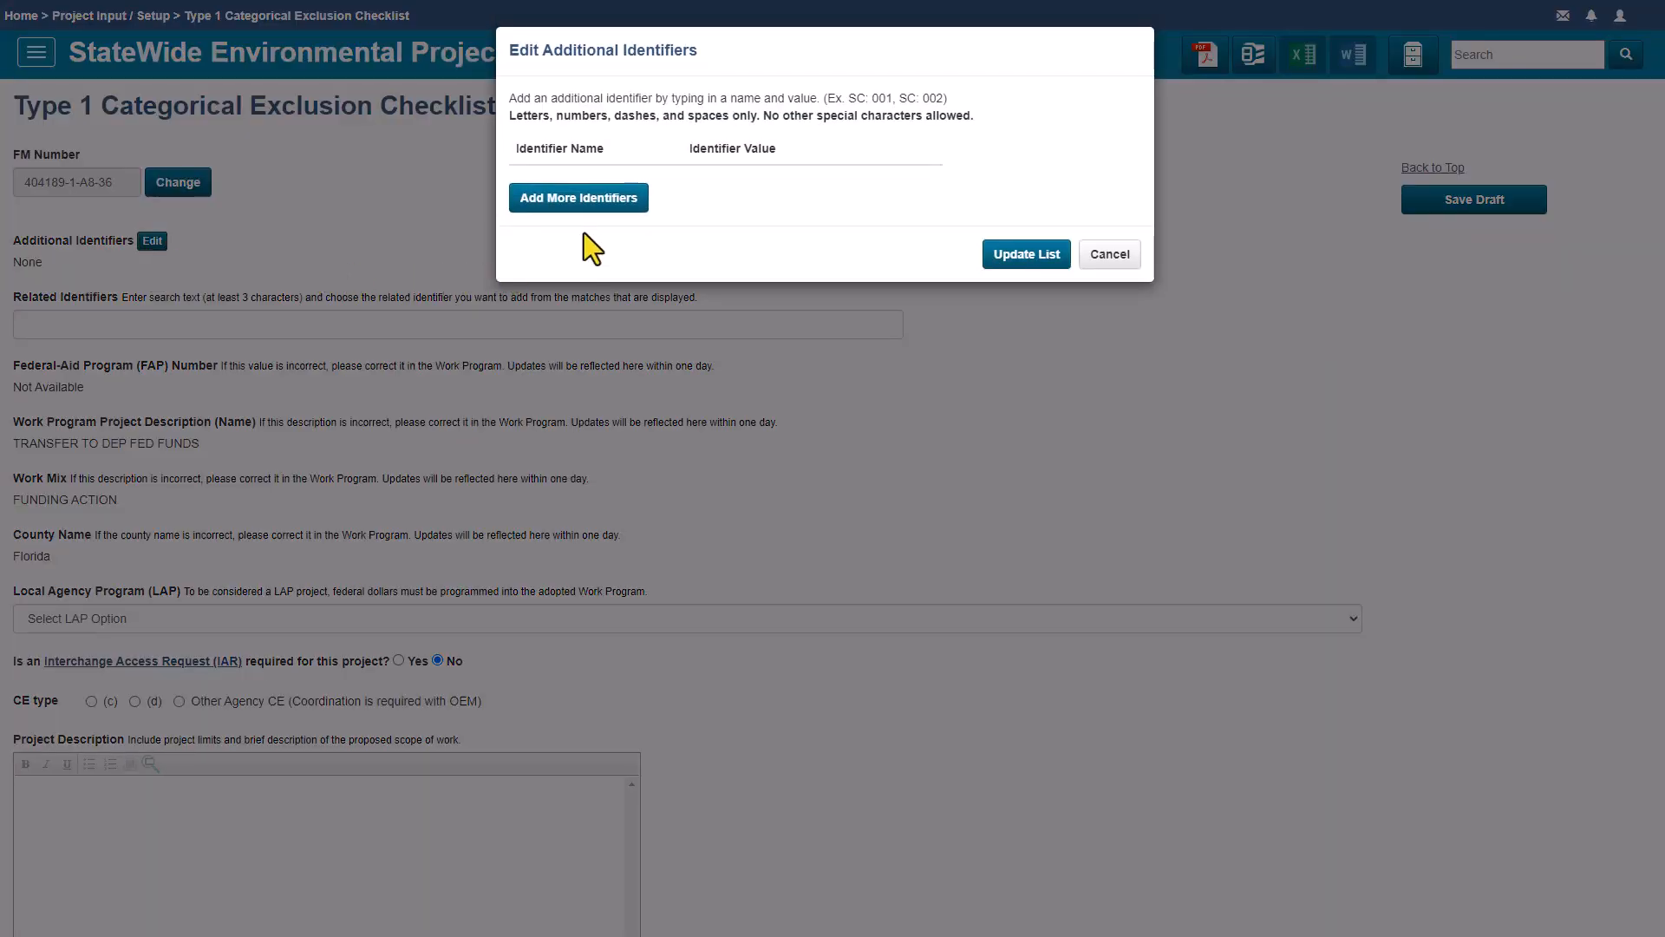
left_click(576, 211)
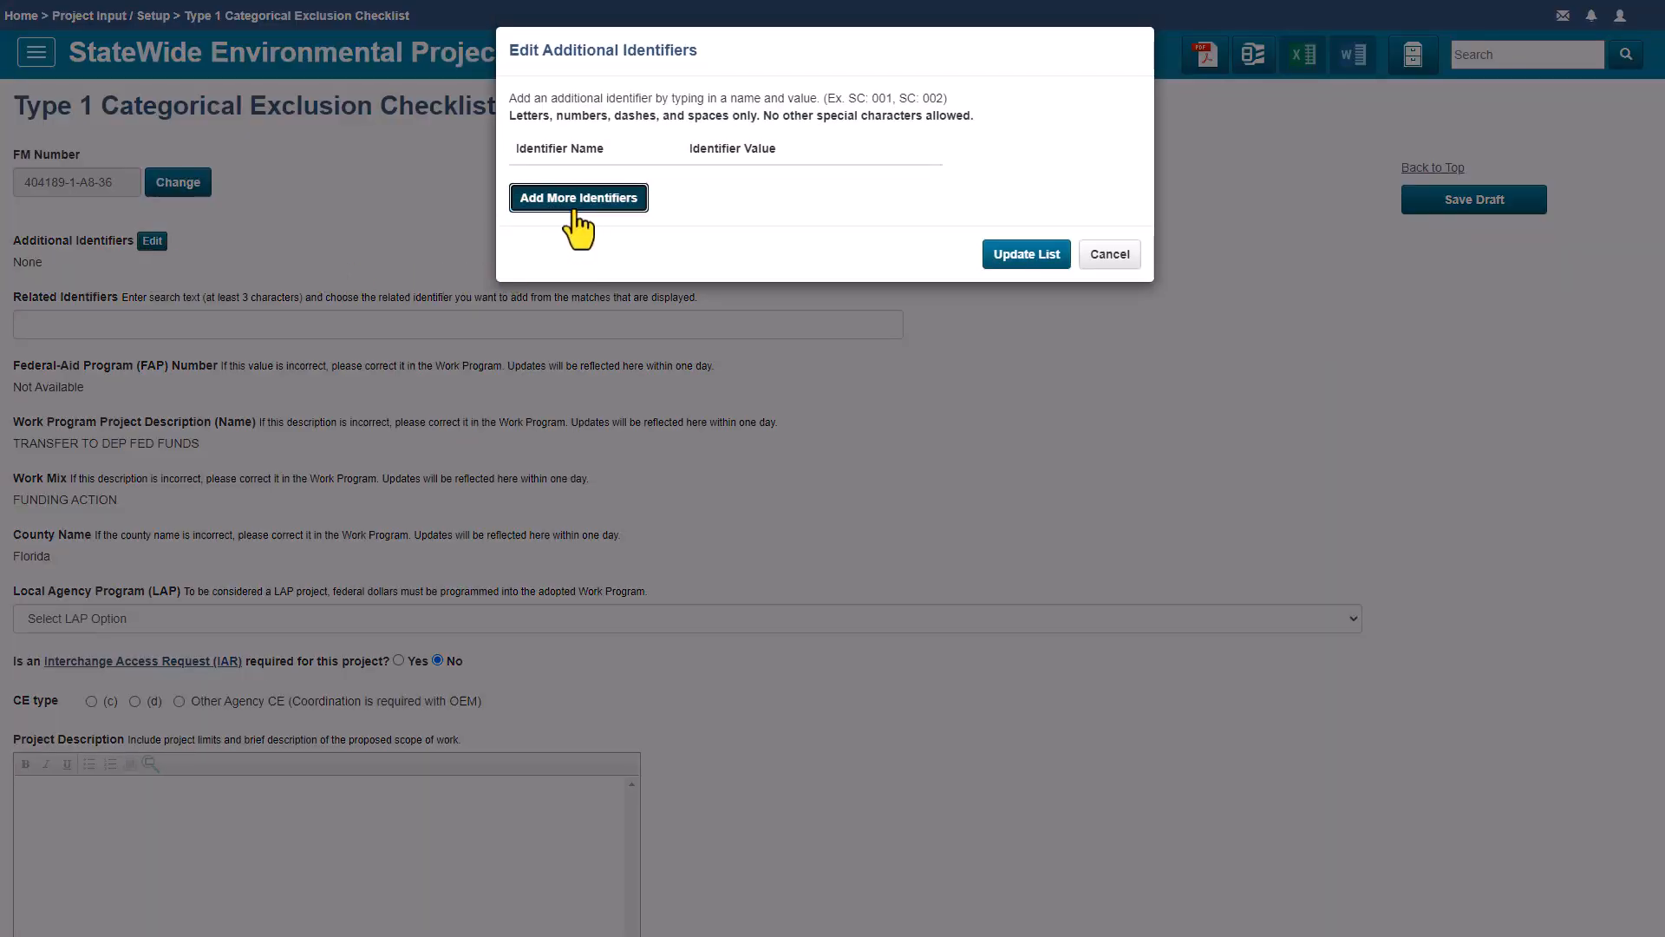
left_click(571, 189)
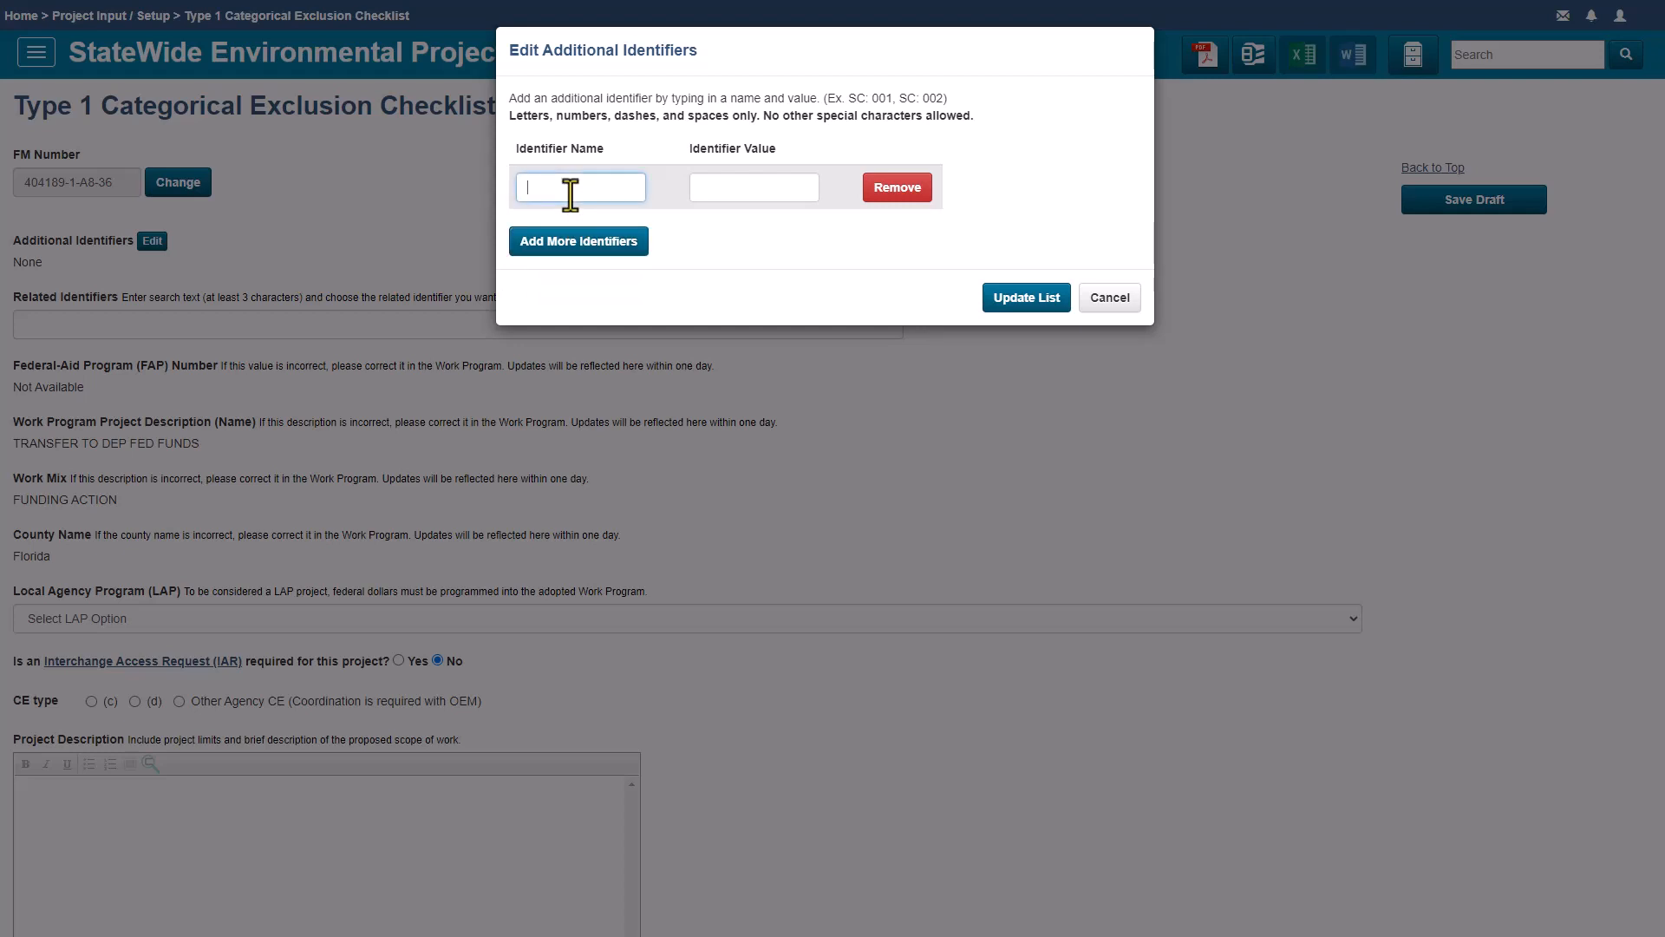
type("Sample Trail")
left_click(734, 195)
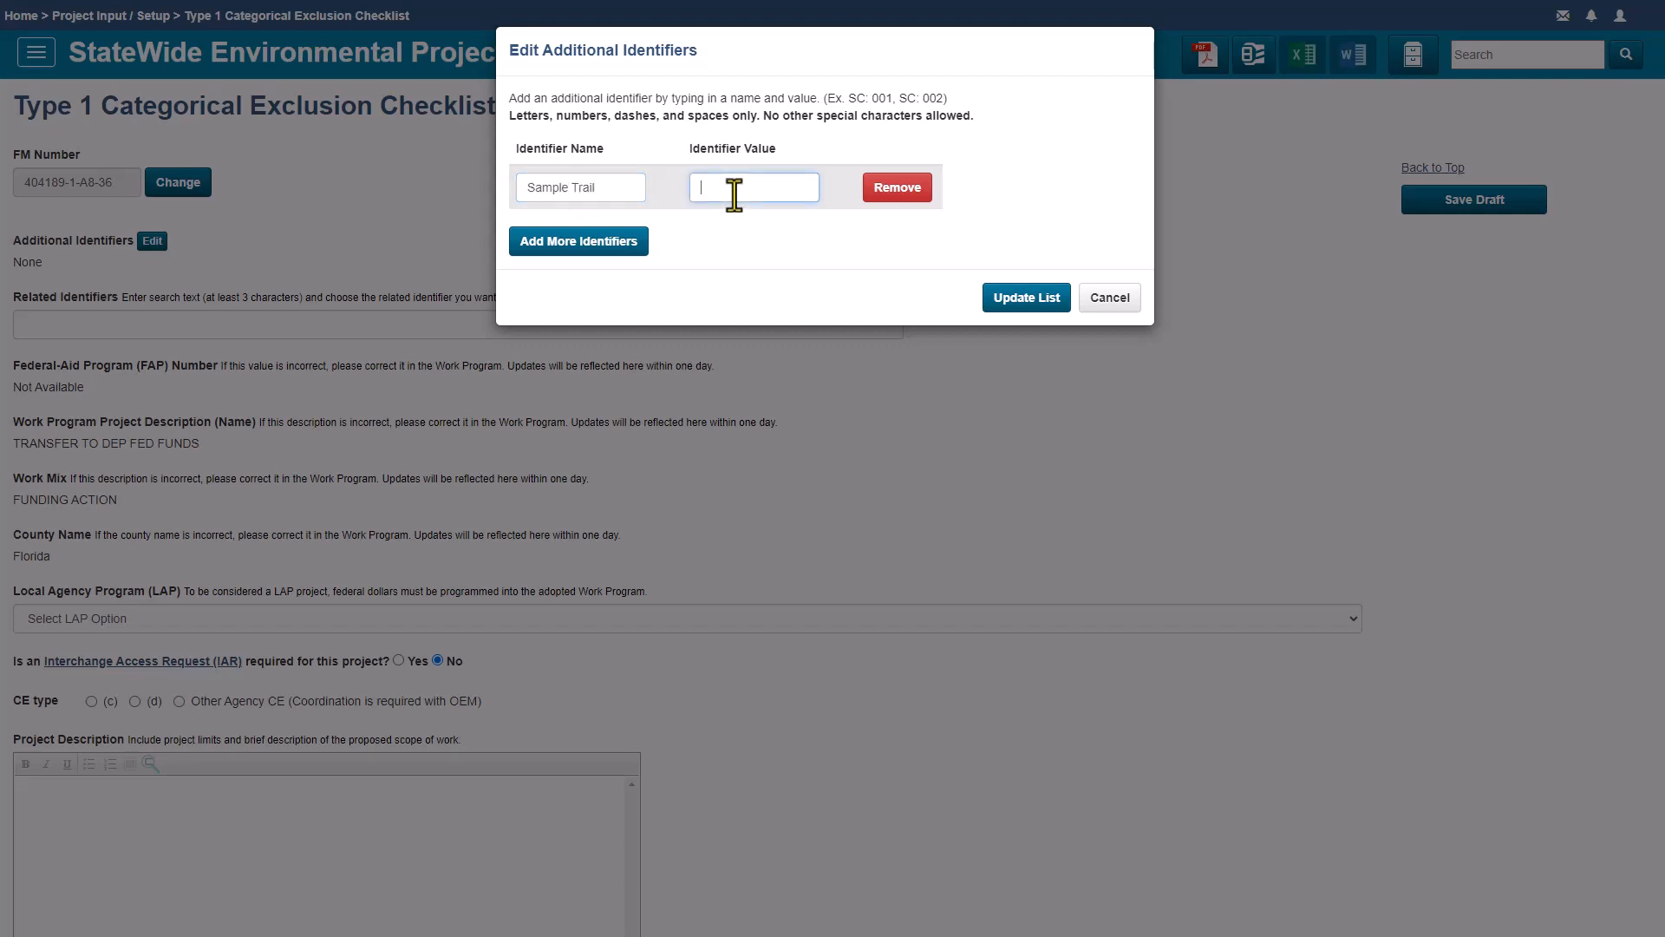
type("East")
left_click(980, 182)
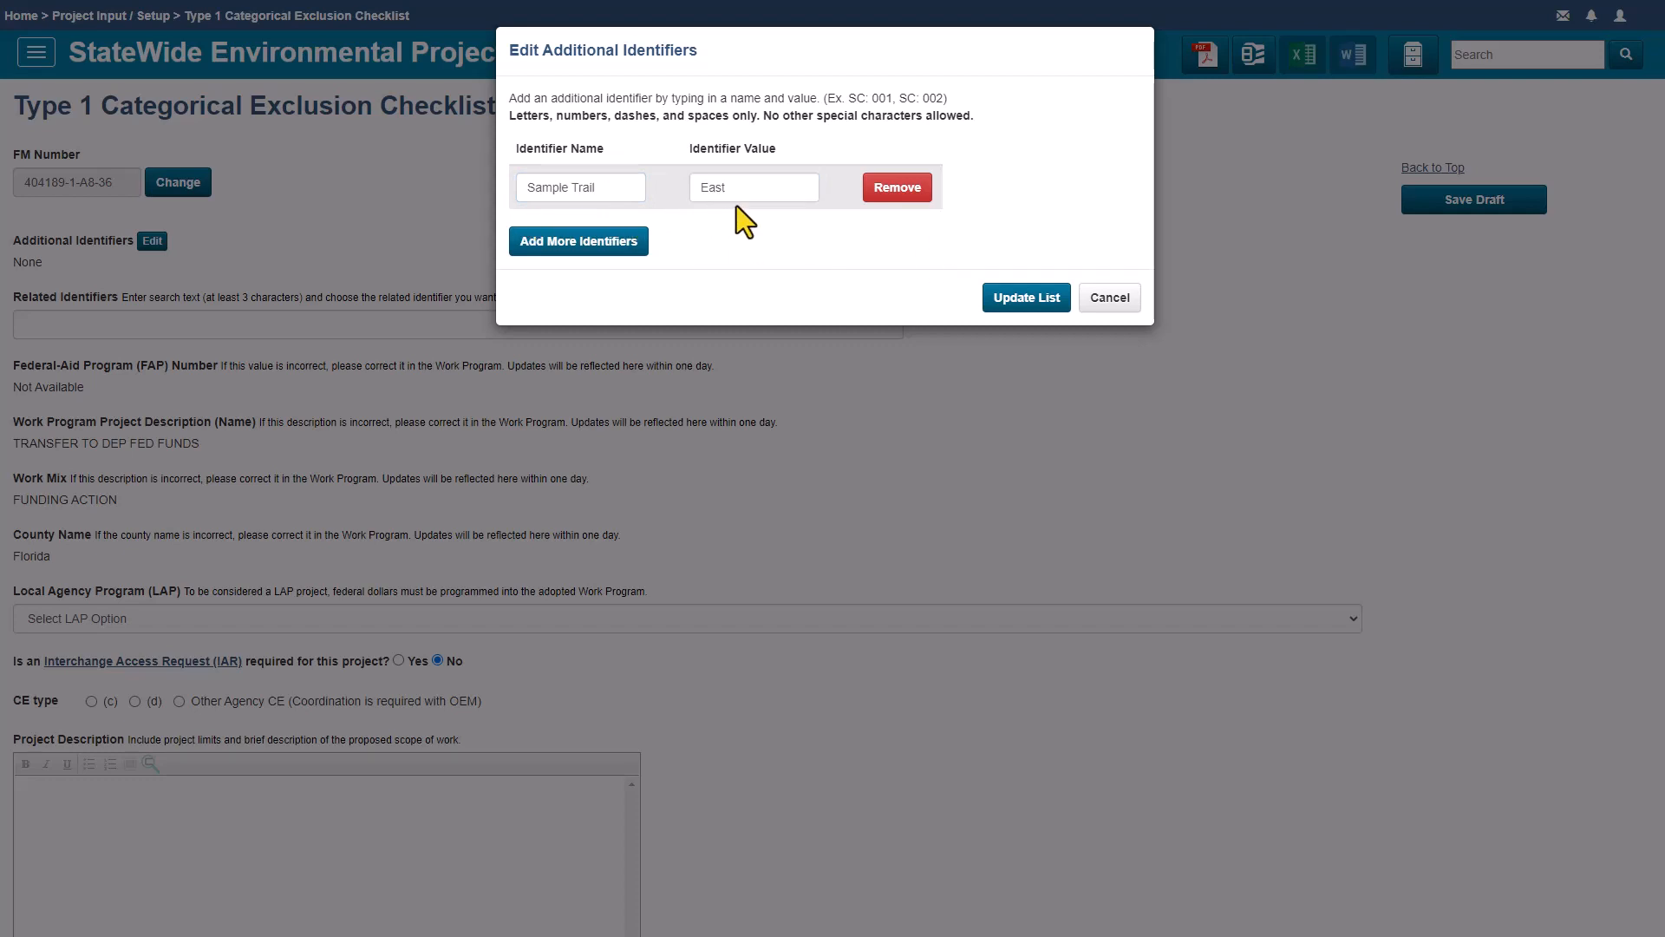
left_click(1028, 300)
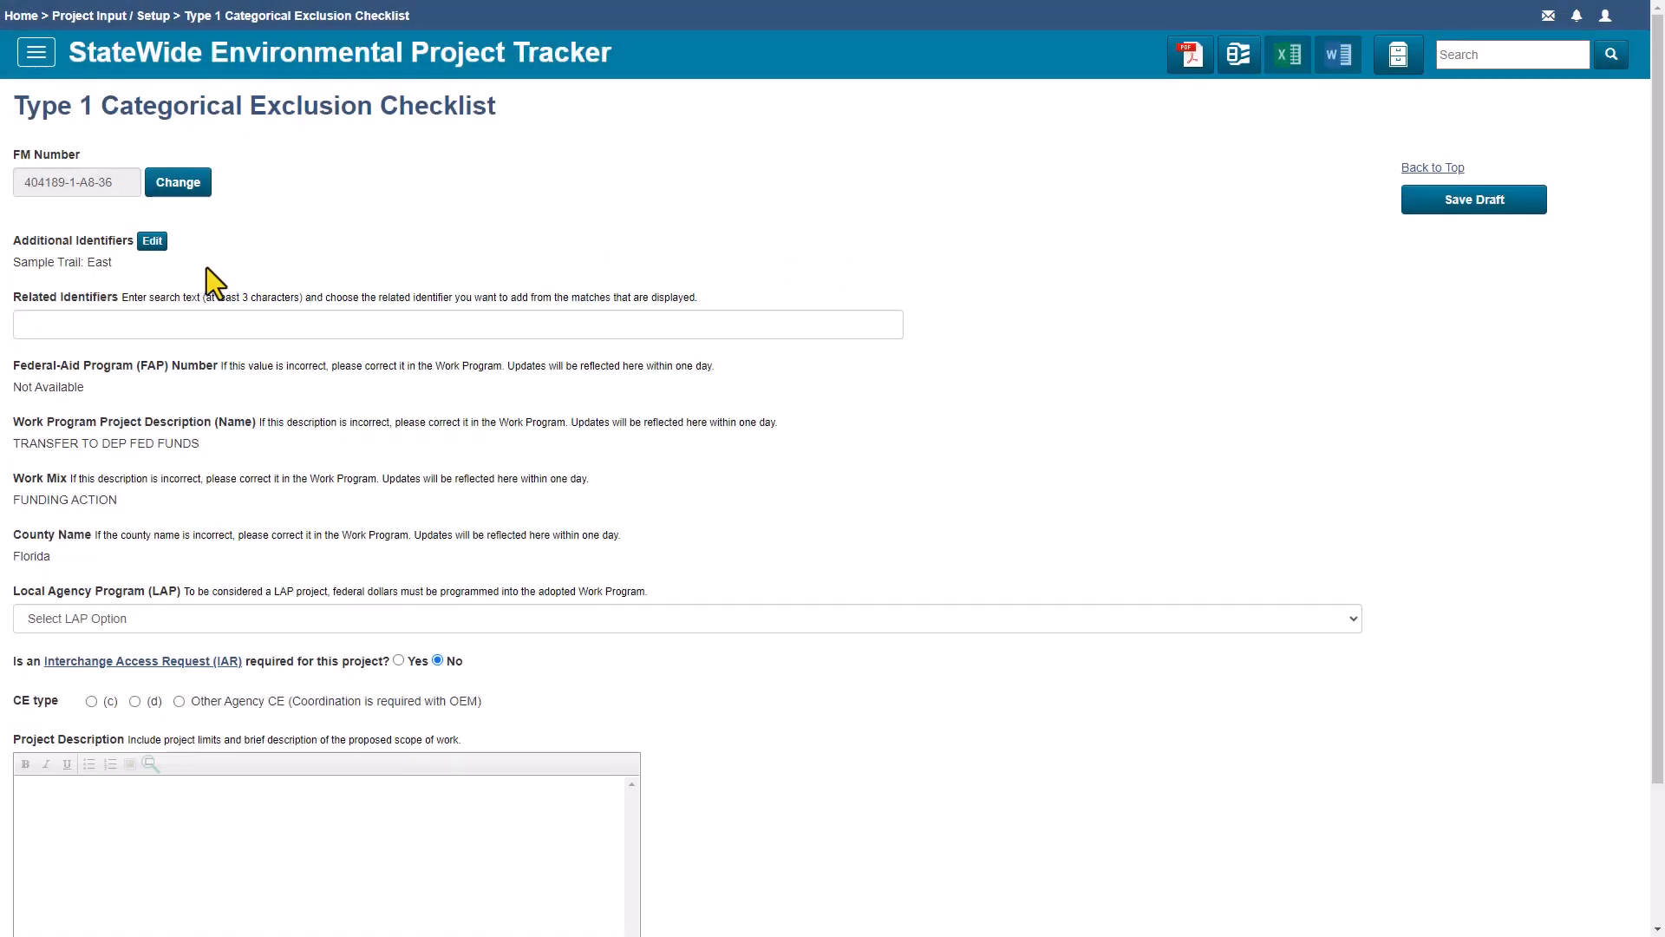
Step: Find related identifiers matching "Path" and add Sample Path: East
left_click(209, 326)
type("Path")
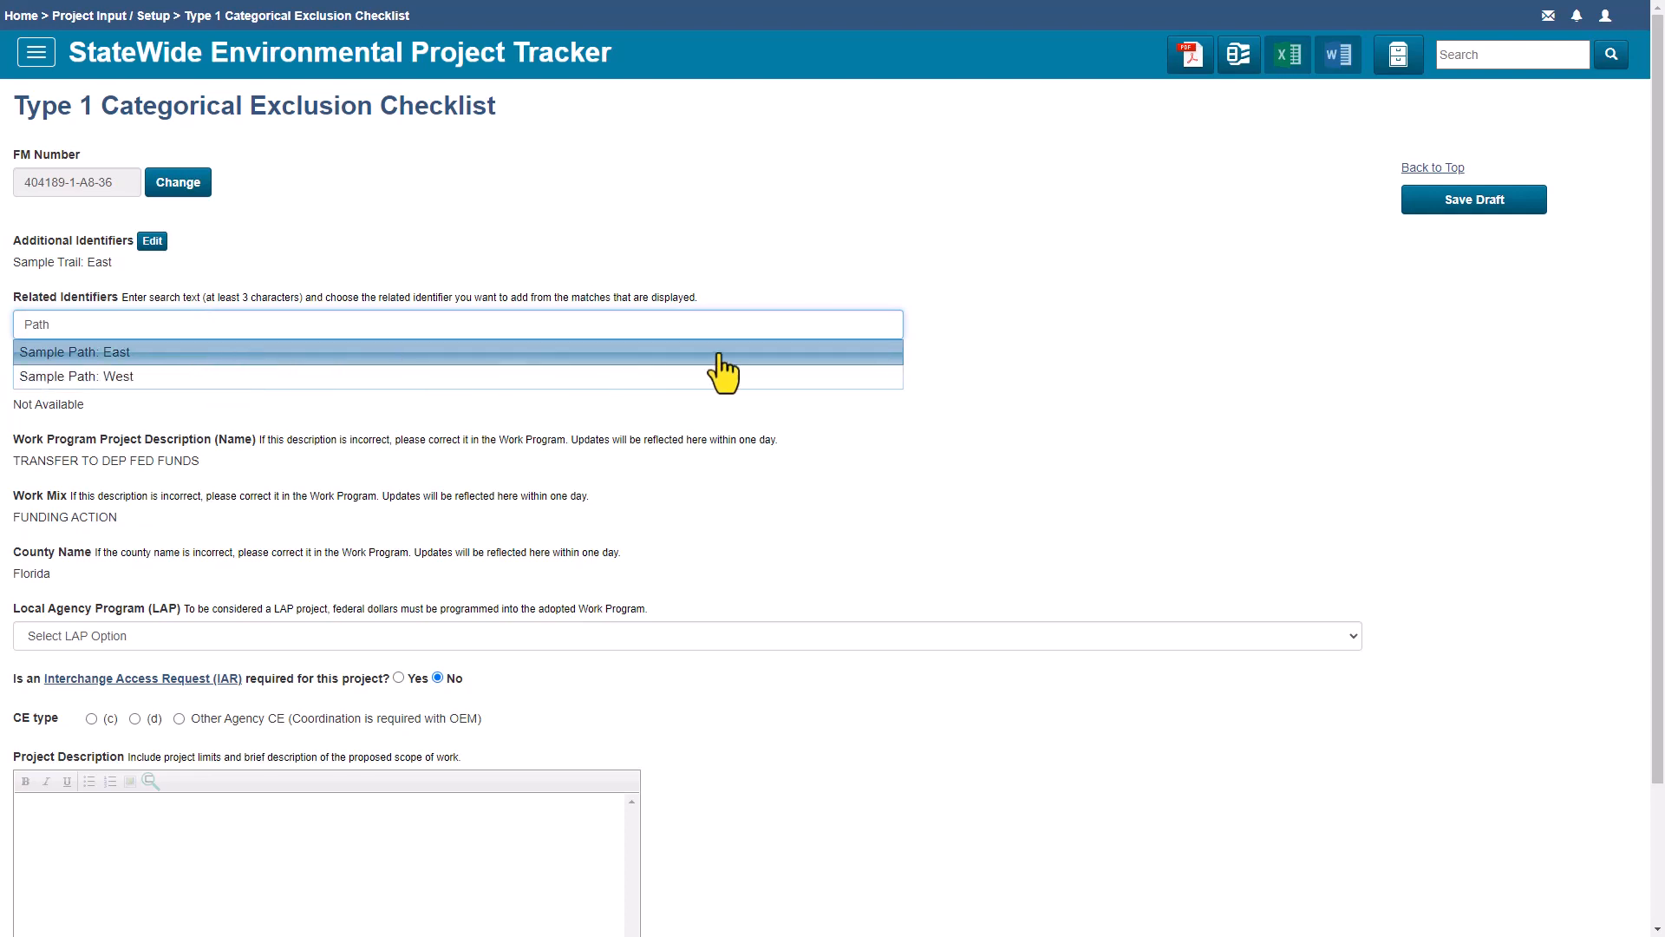
left_click(856, 353)
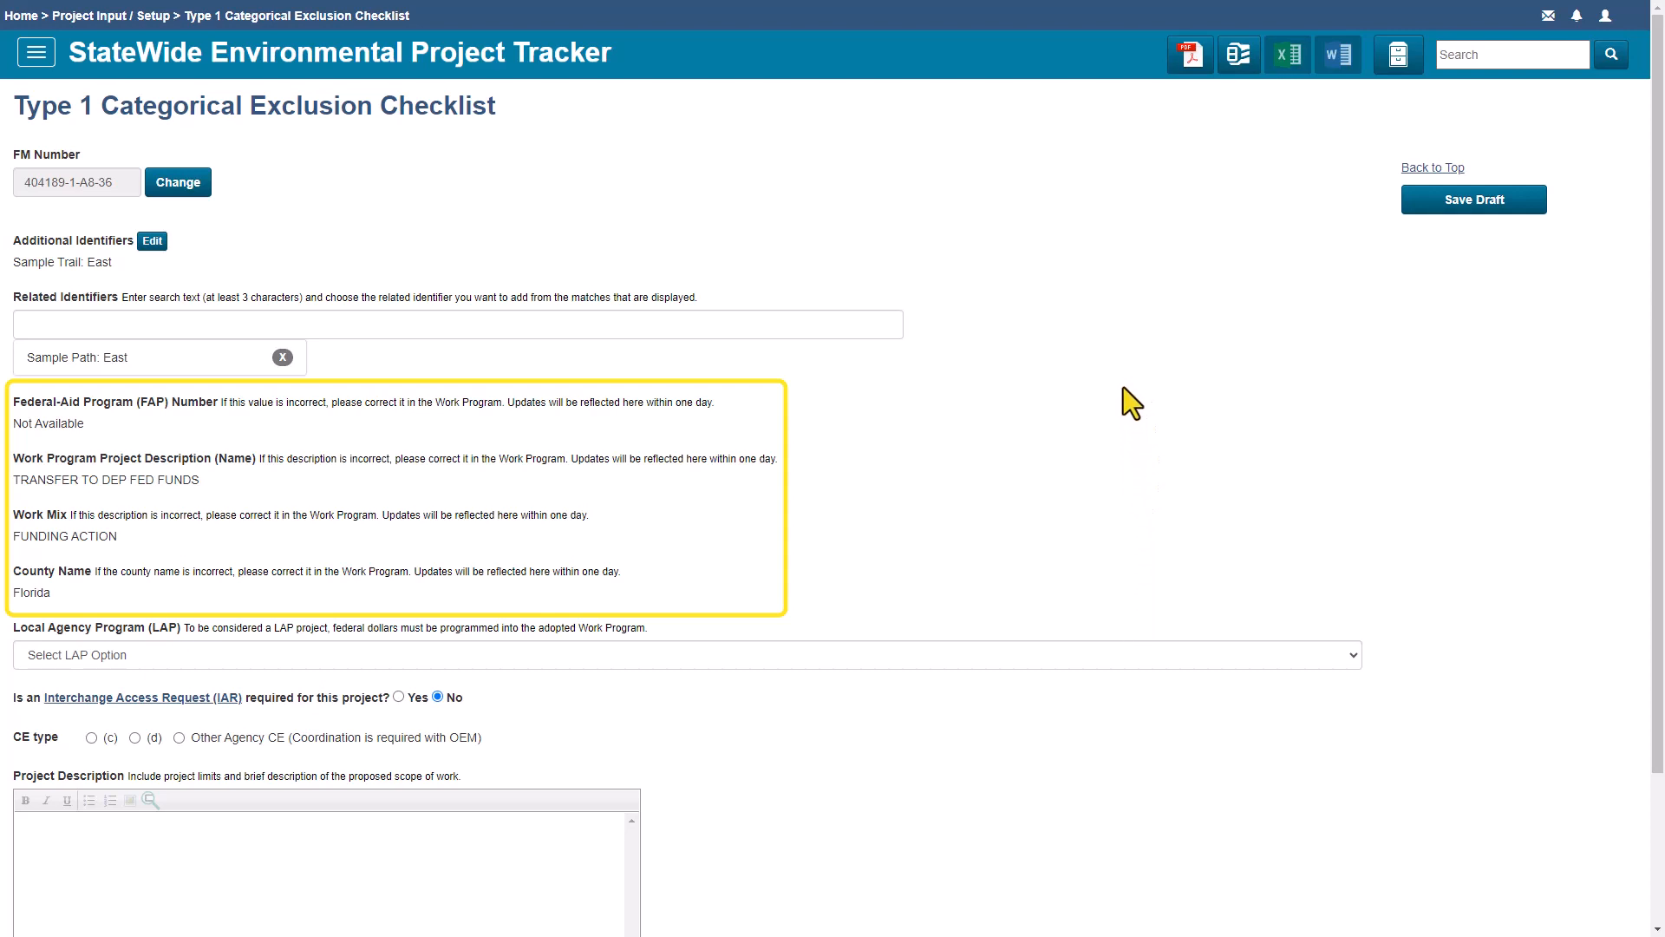
Step: Set the Local Agency Program (LAP) option to No
left_click(1356, 655)
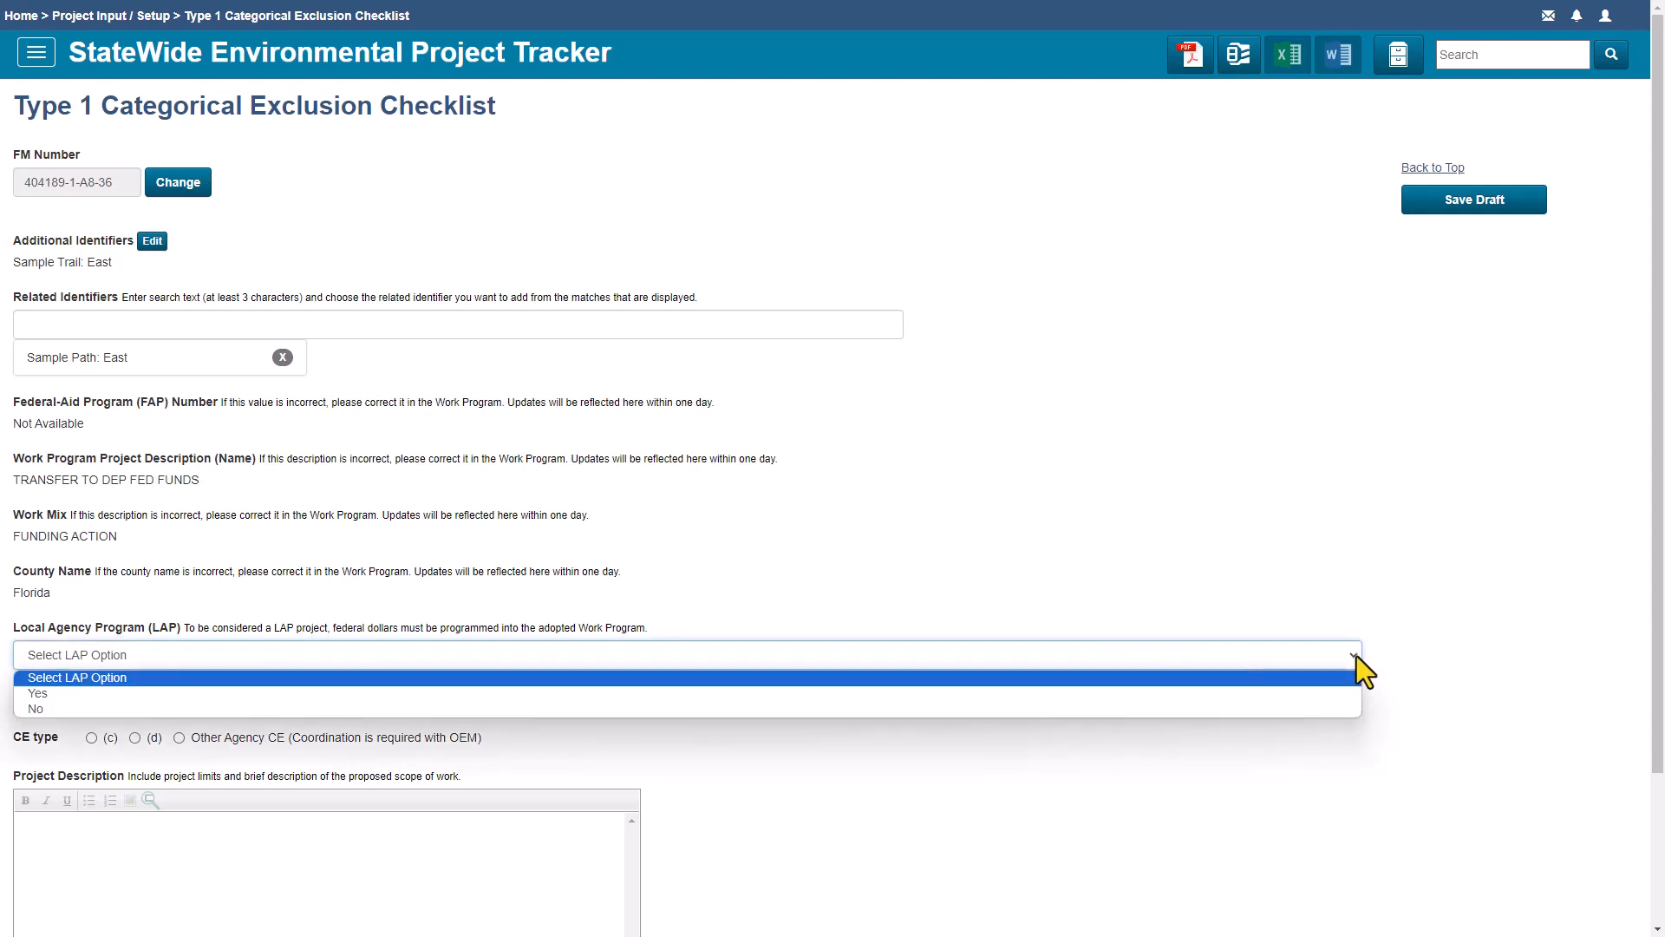
left_click(1325, 707)
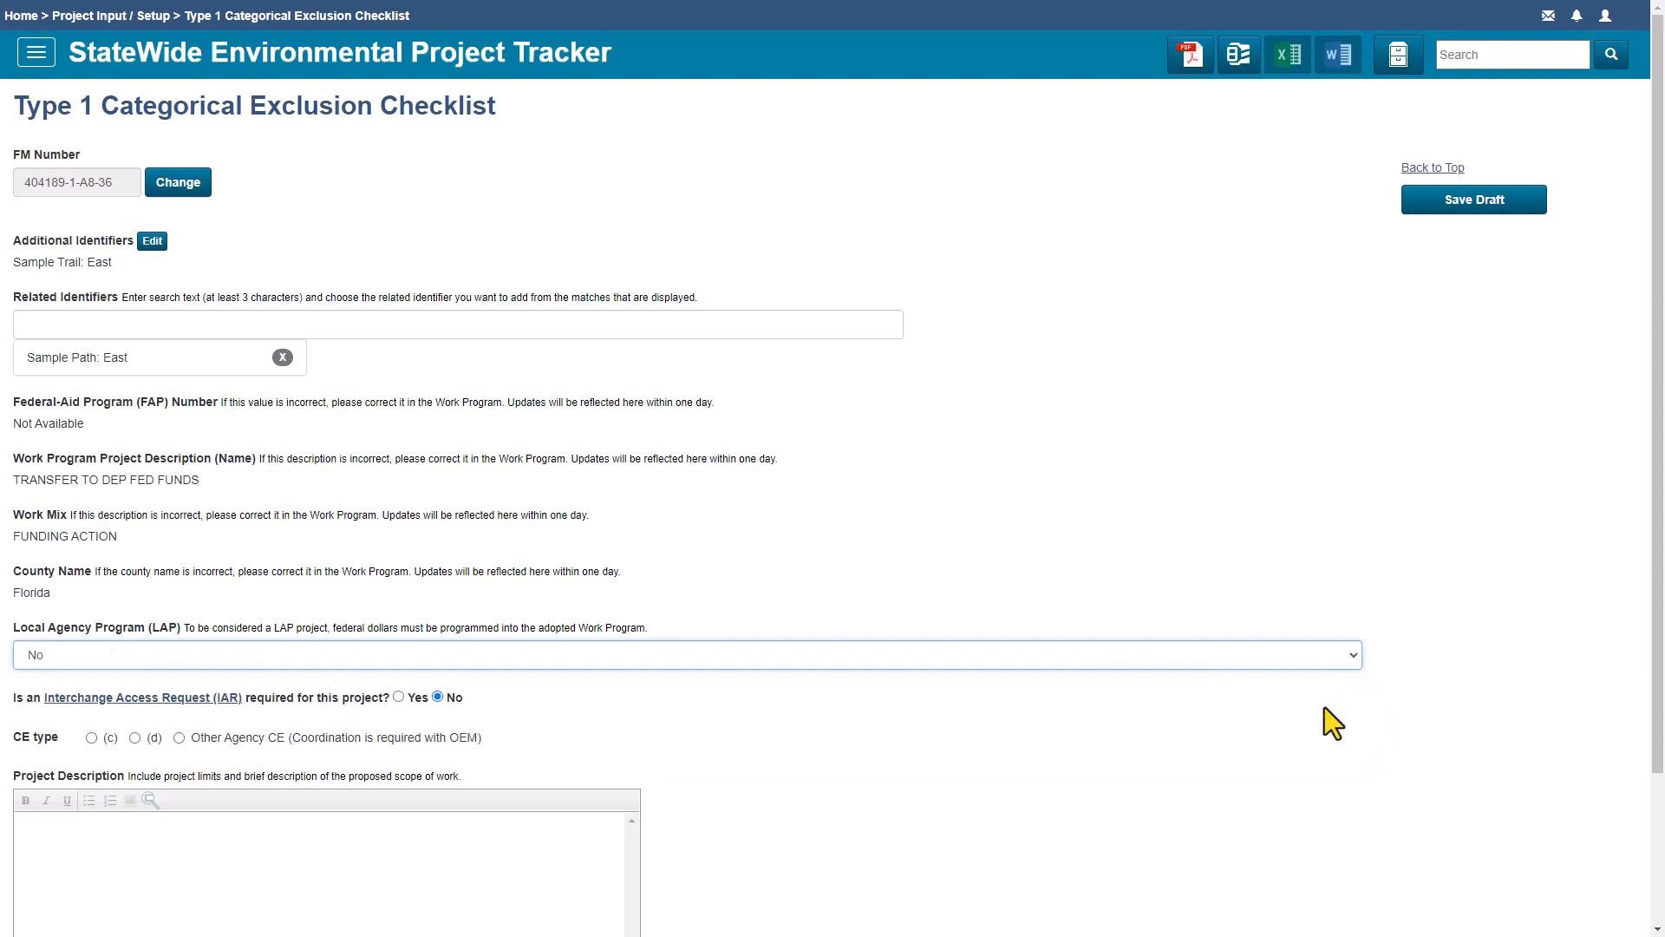
left_click(1384, 649)
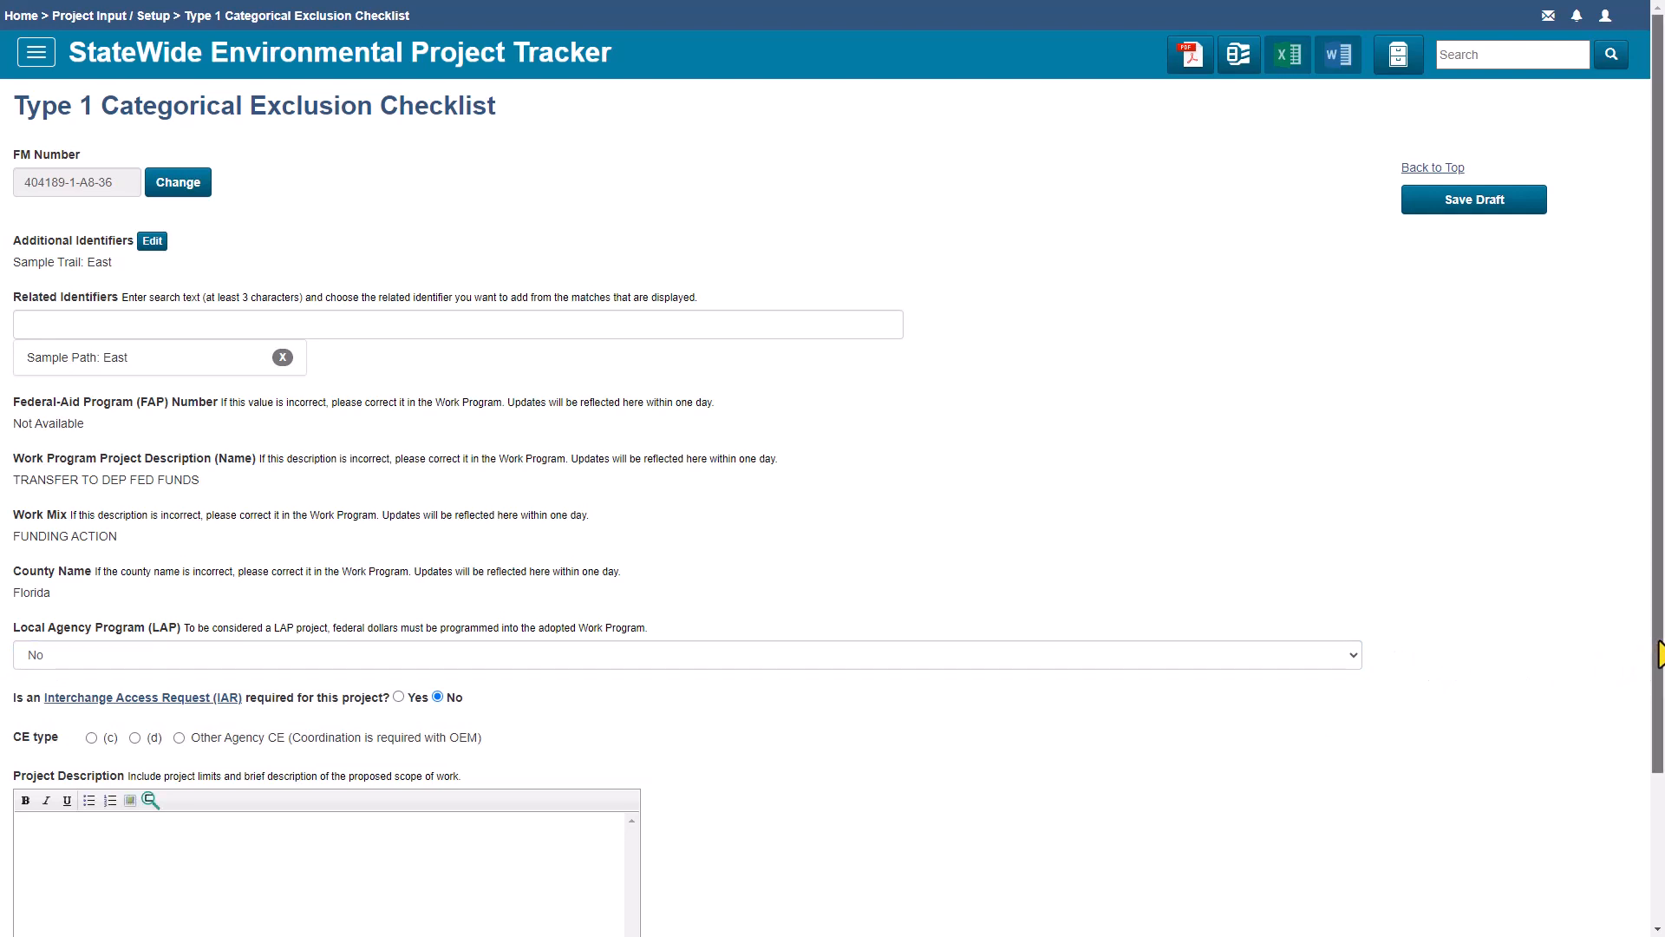
Step: Set the CE type to (c) with the category (3) Construction of bicycle and pedestrian lanes, paths, and facilities
left_click_drag(1659, 655, 1659, 854)
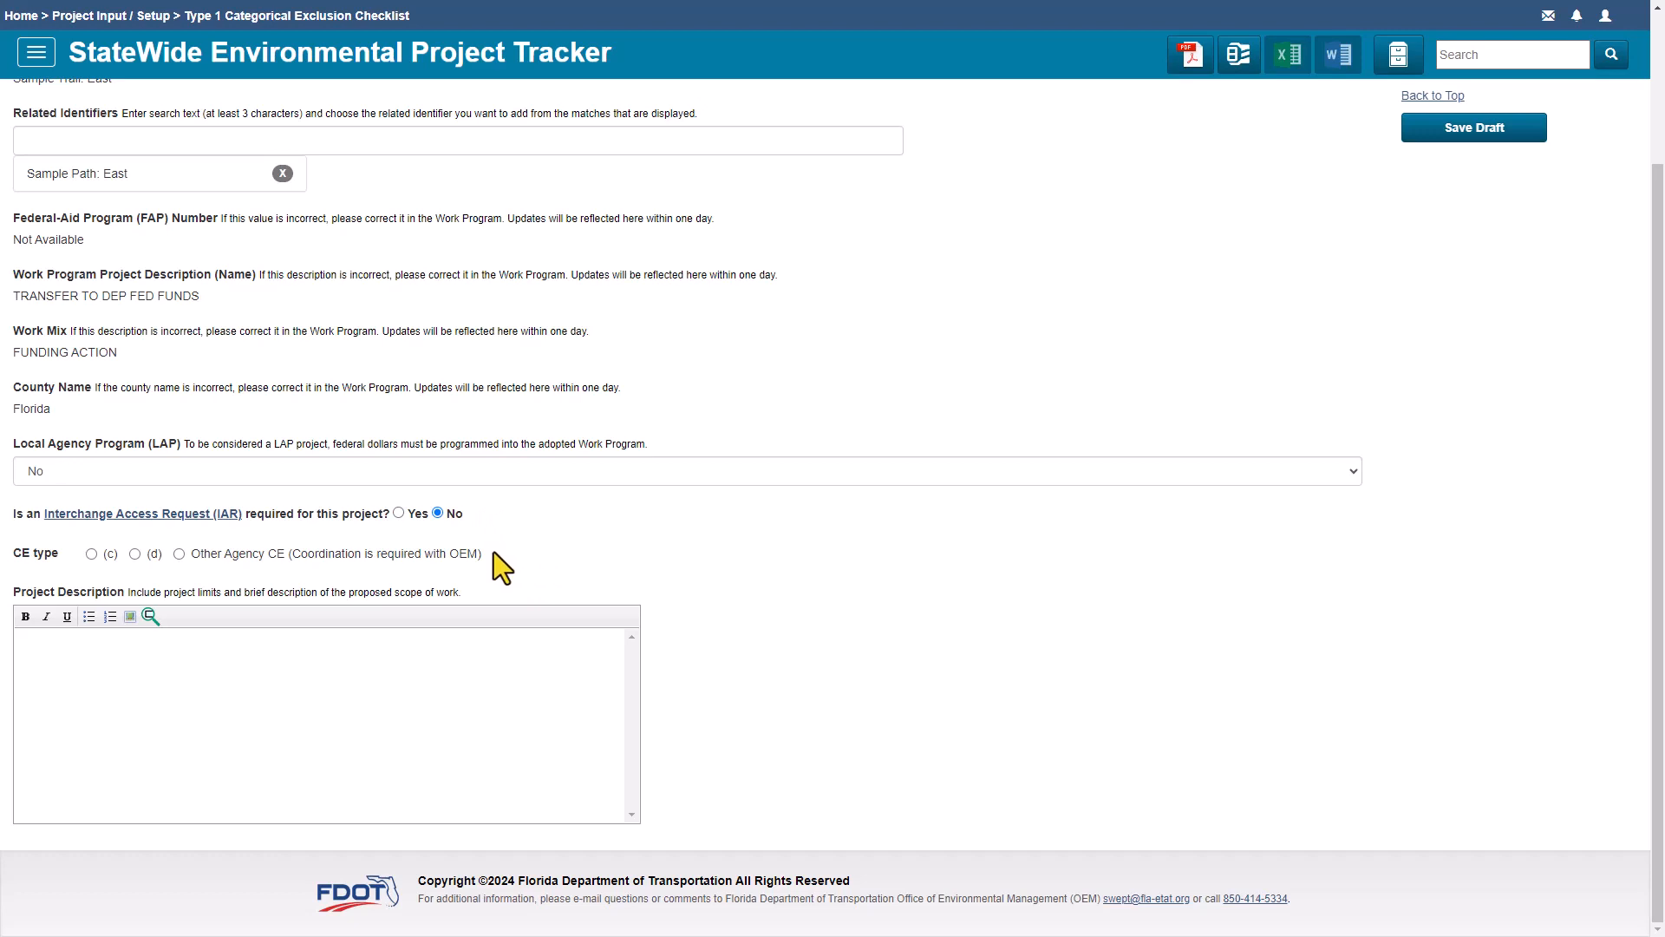
left_click(91, 554)
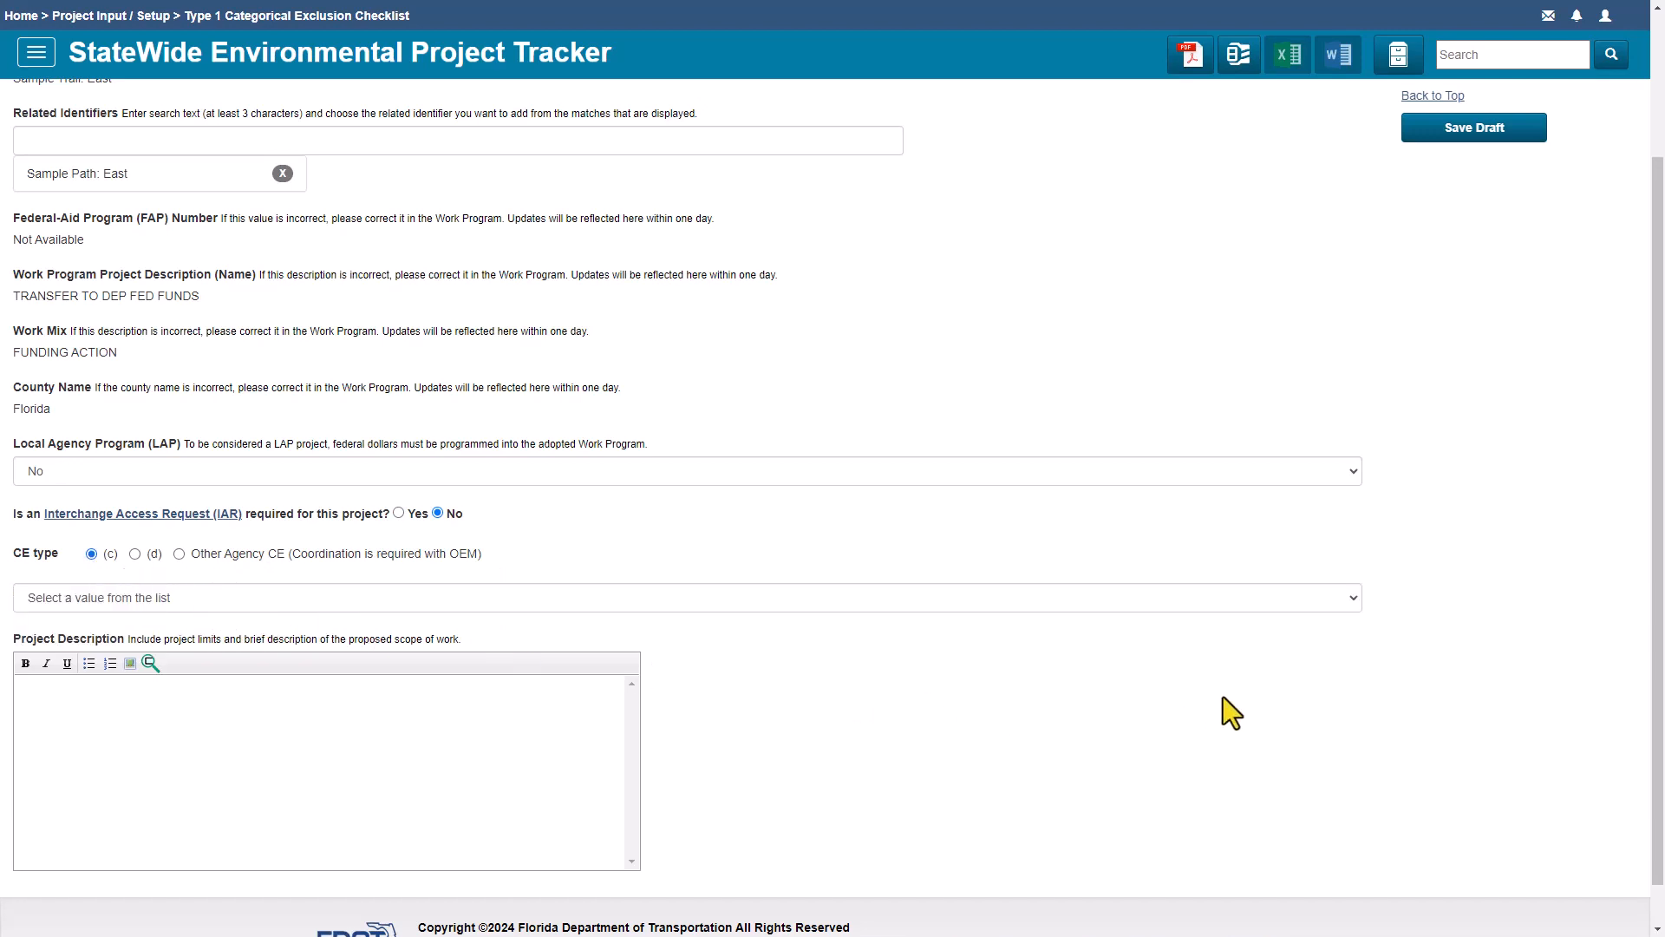
left_click(1340, 602)
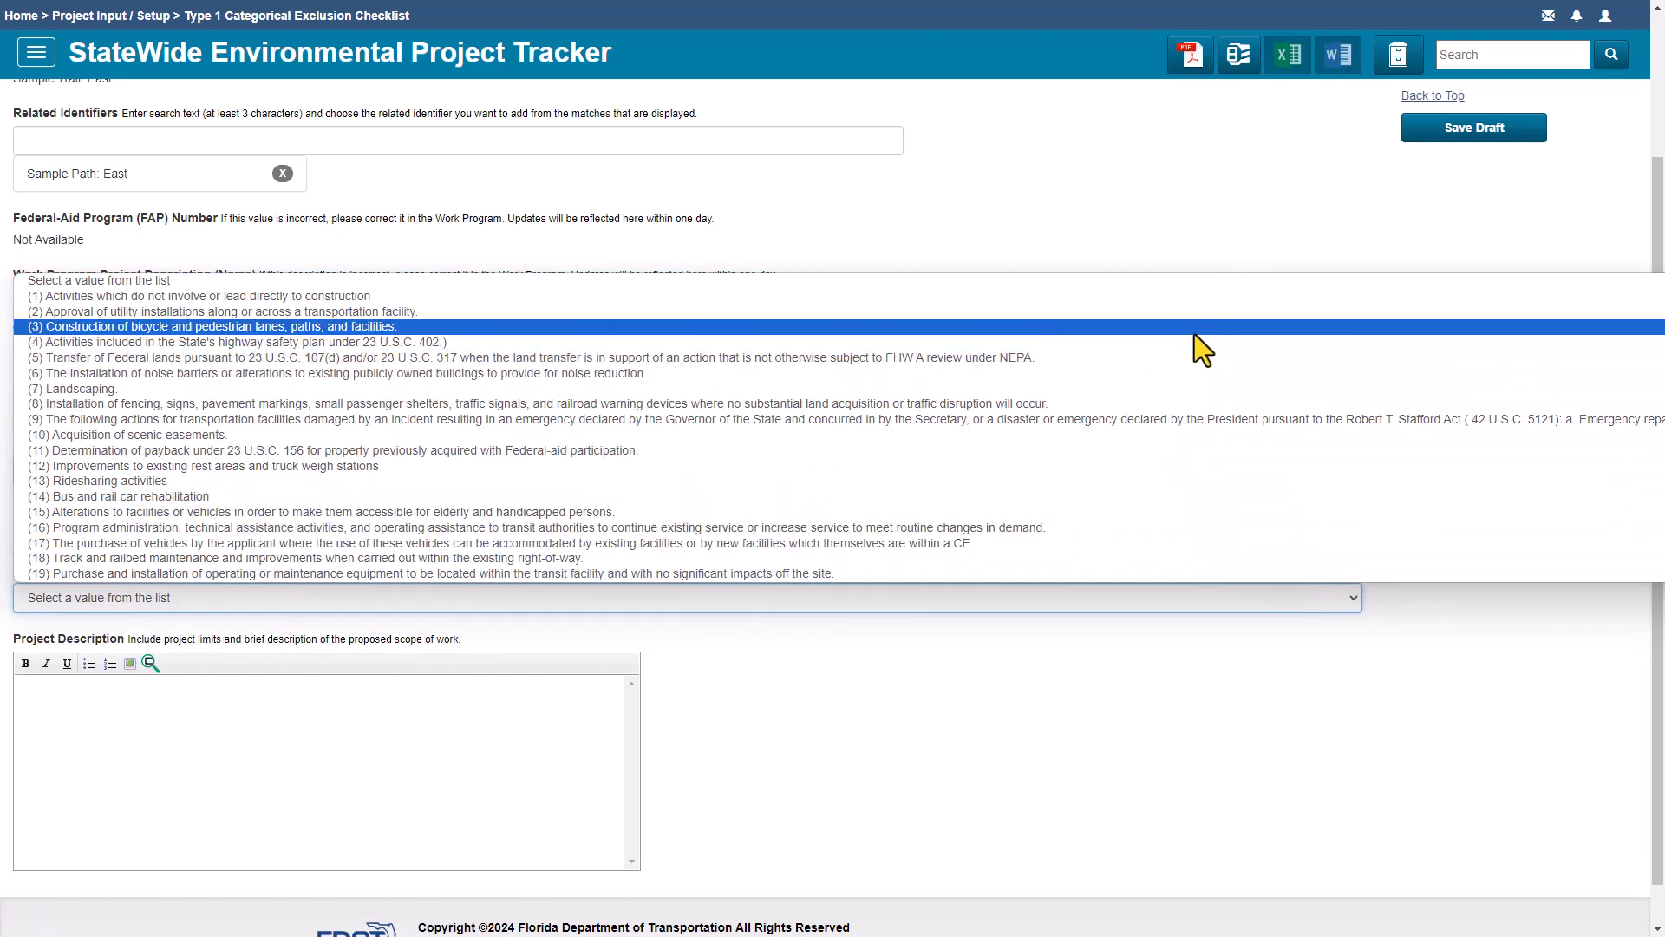
left_click(1194, 331)
left_click(1380, 585)
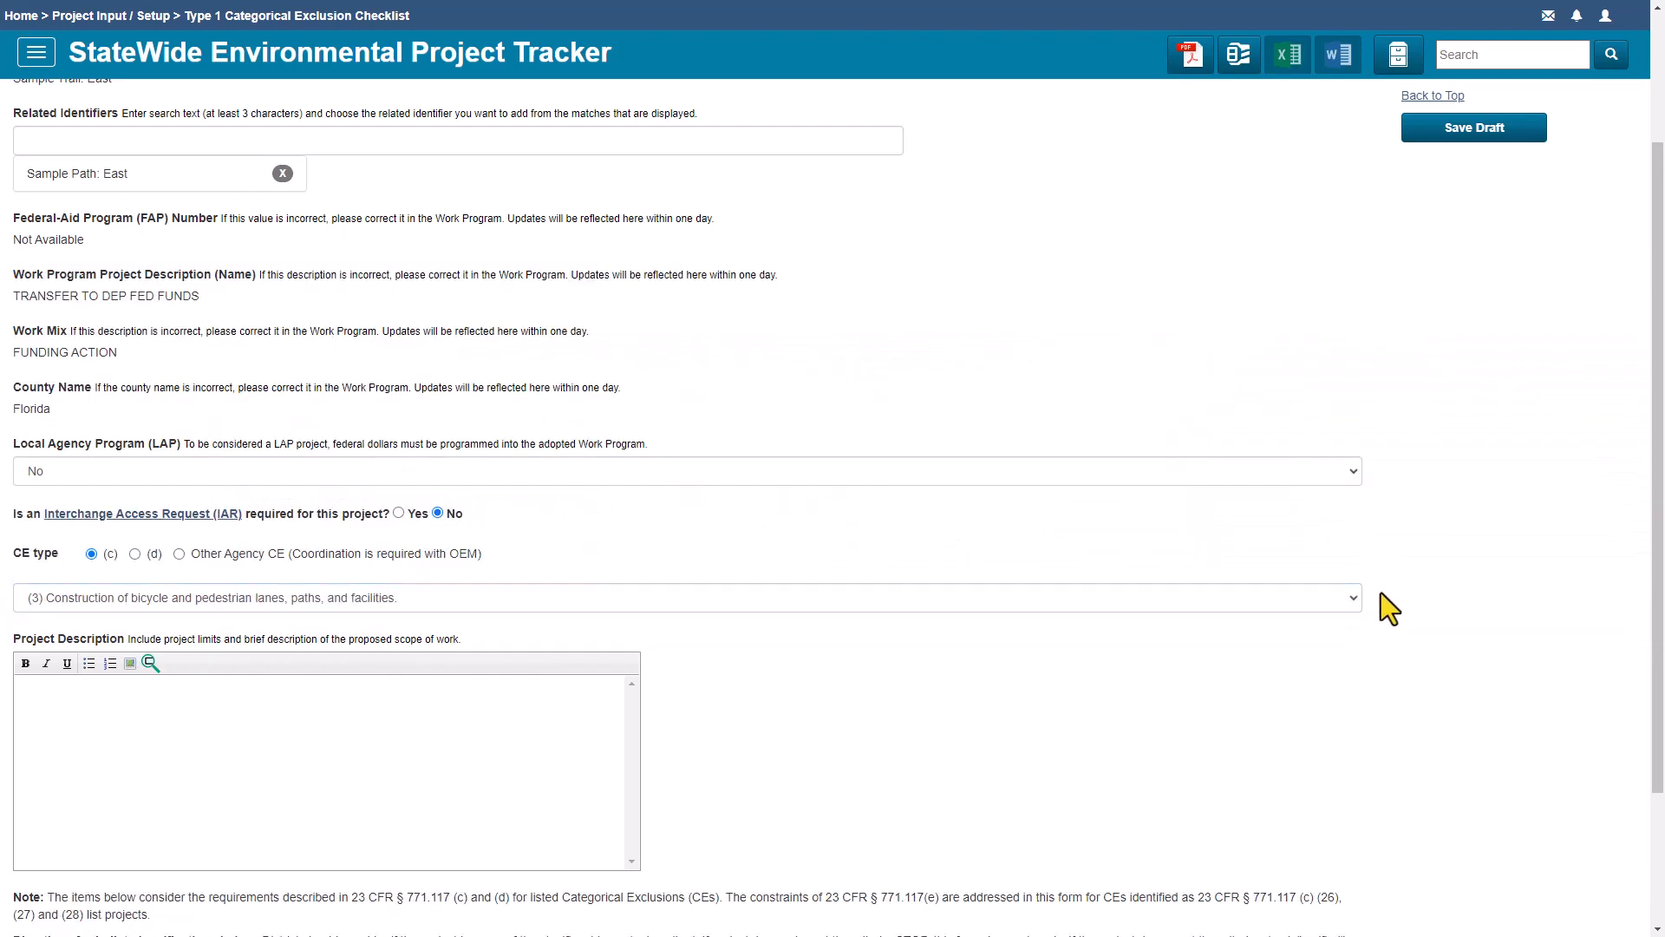
Step: Enter the LEON COUNTY sample project description for the FDEP Recreational Trail Projects video and mark the no-significant-impacts statement as verified
left_click_drag(1657, 633, 1659, 720)
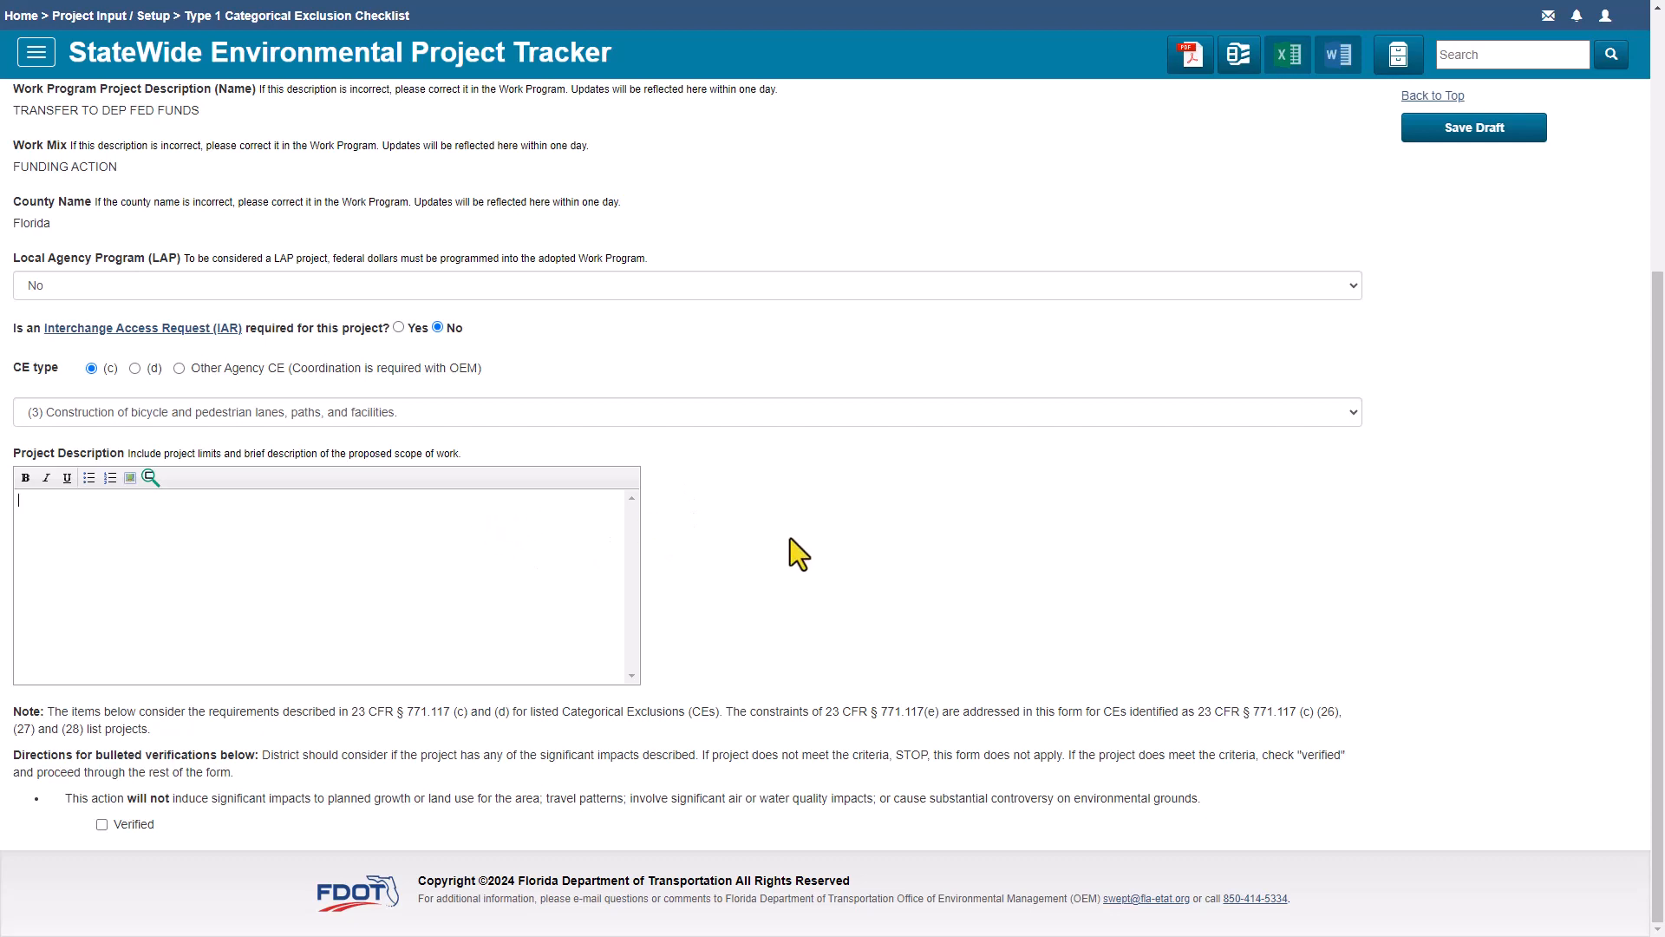
type("LEON COUNTY  This is a sample project description for the Overview and Type I CE Demonstration for FDEP Recreational Trail Projects video. As stated in the video the project description is usually about a paragraph in length and contains information such as how long the trail is, the exact location, and what updates will be made. Please note, this text is for demonstration or training purposes only.")
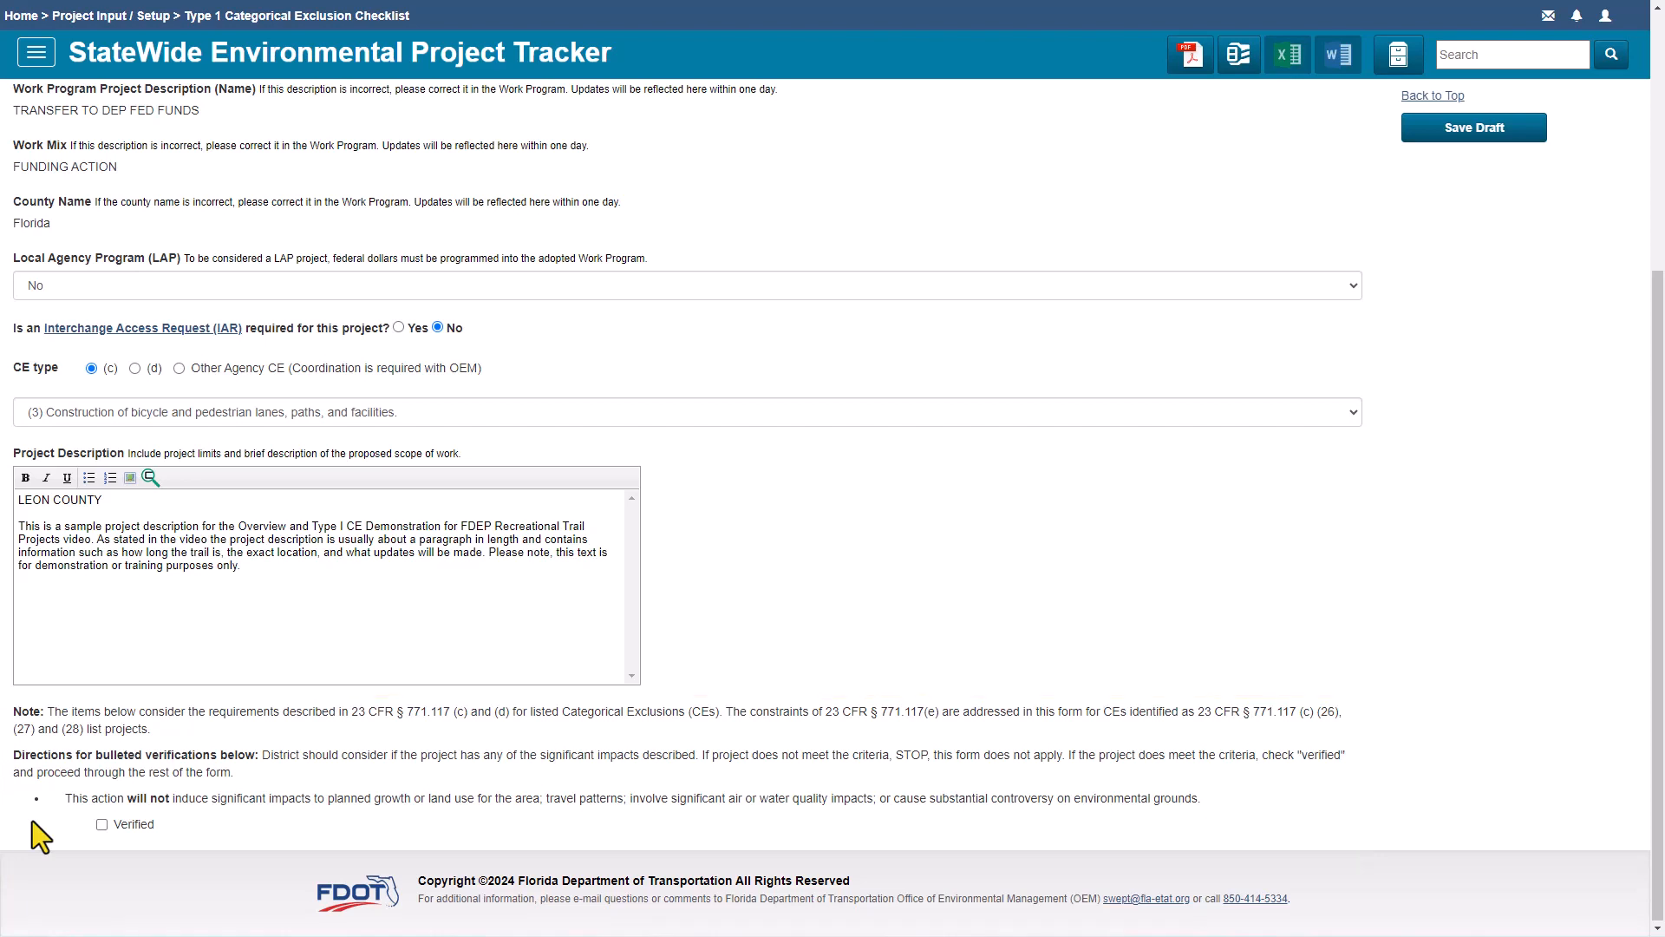
left_click(102, 825)
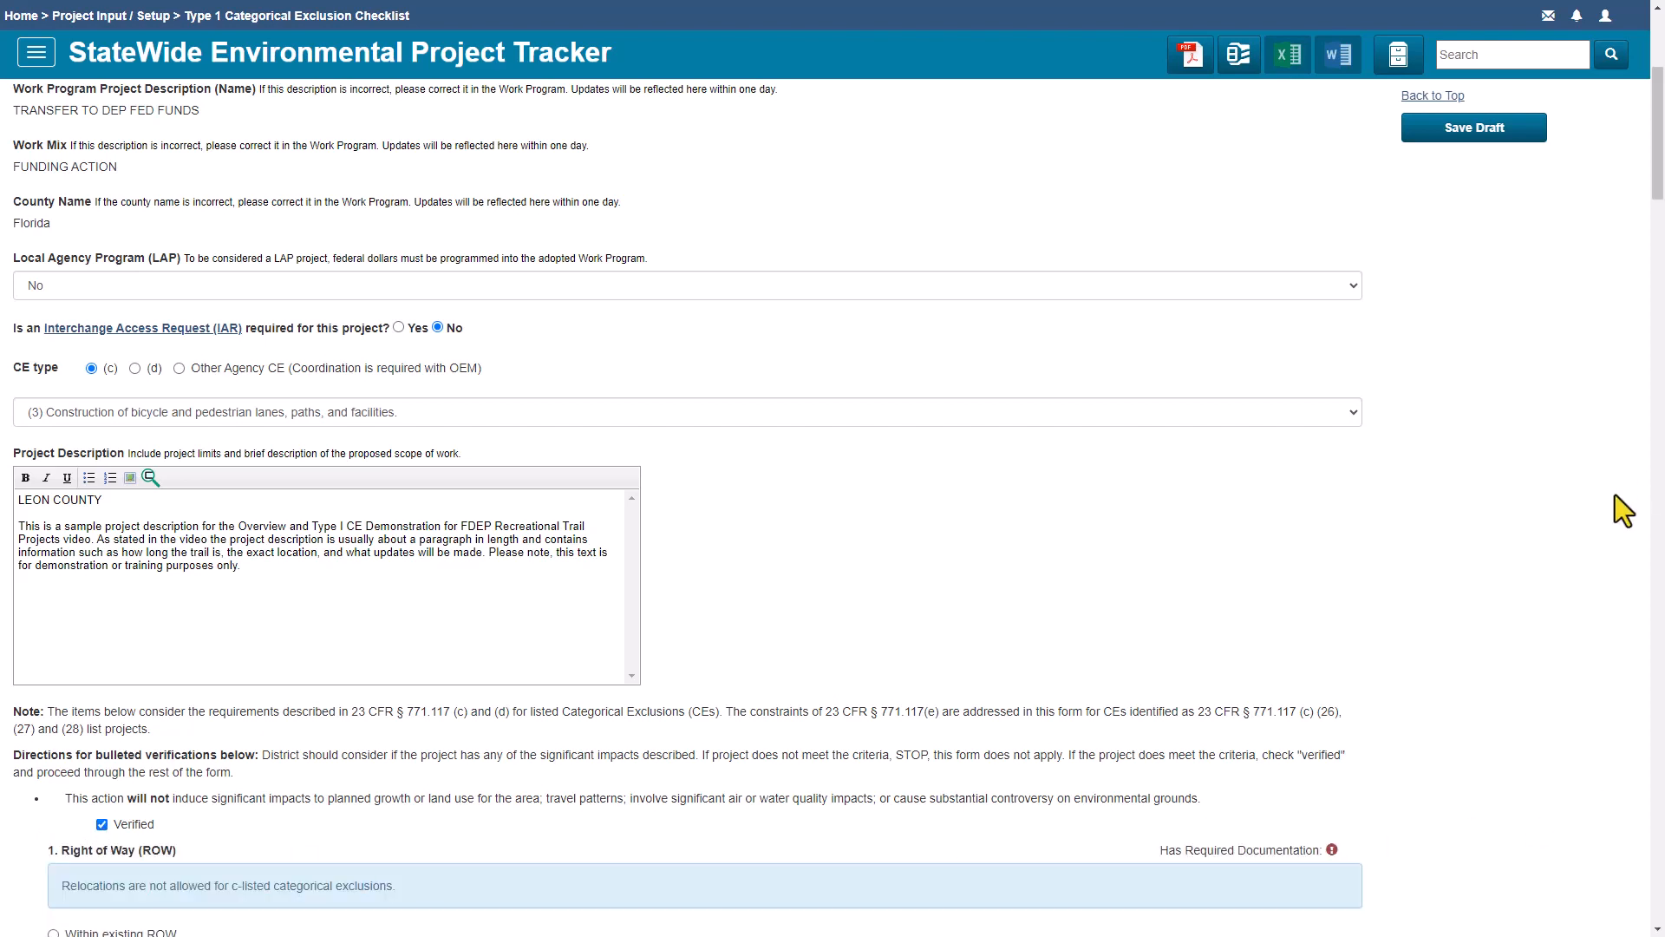
scroll(1512, 725, "down", 7)
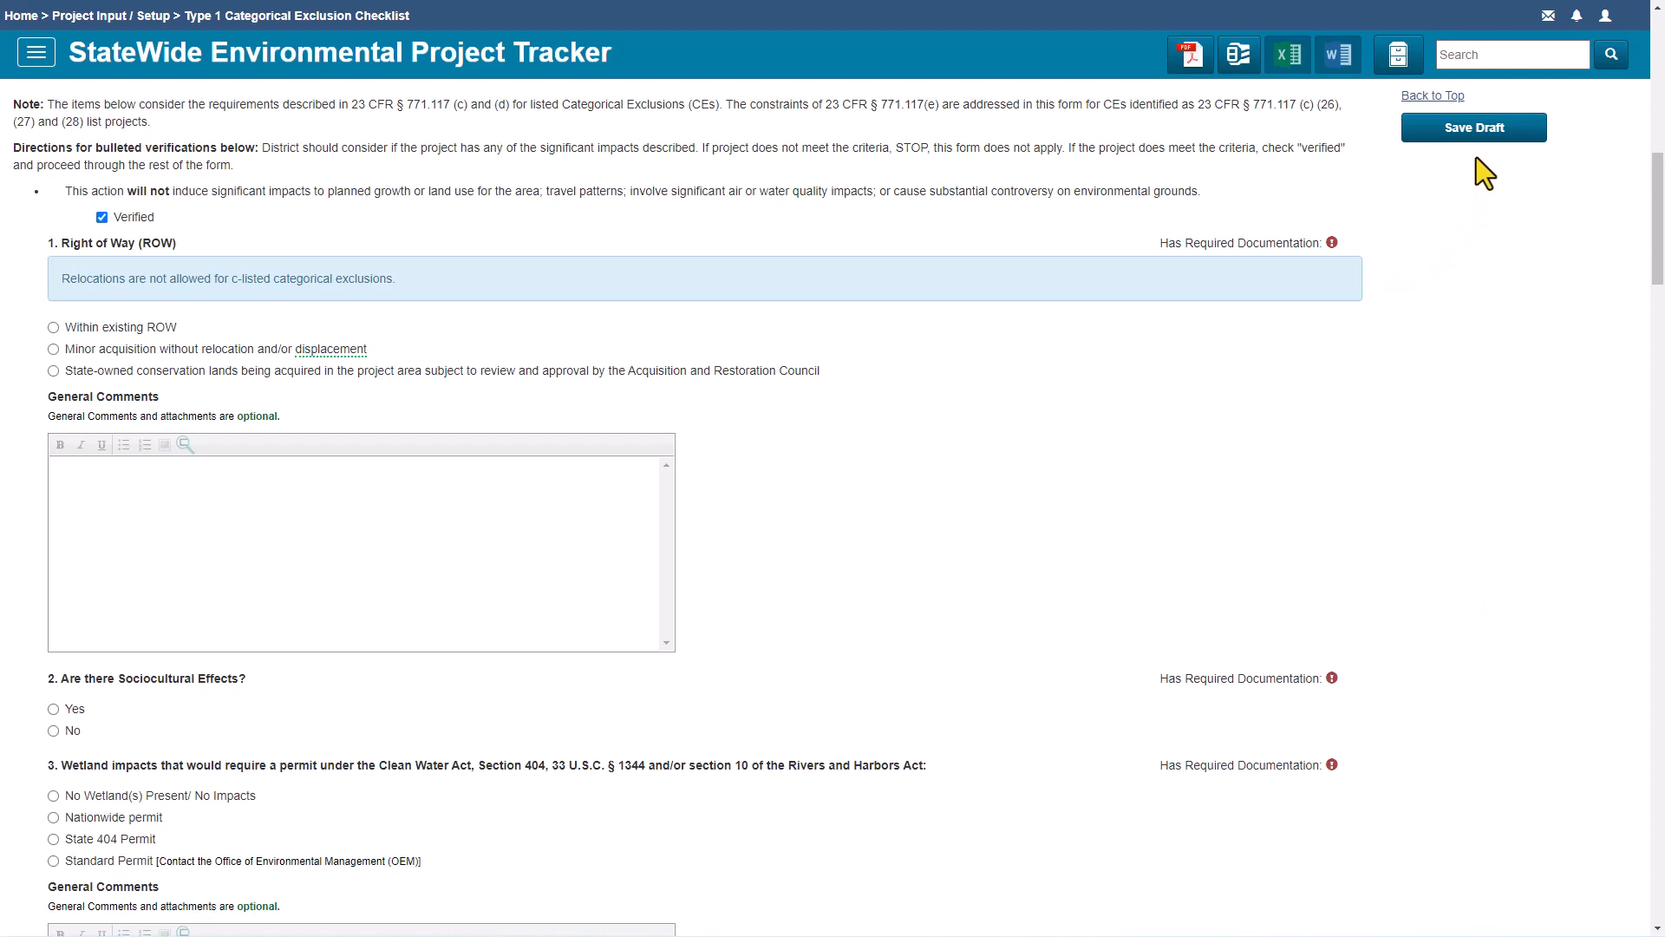
Step: Save the checklist draft and reopen the Draft Type 1 Categorical Exclusion Checklist (04-02-2024) for editing from the project documents
left_click(1423, 127)
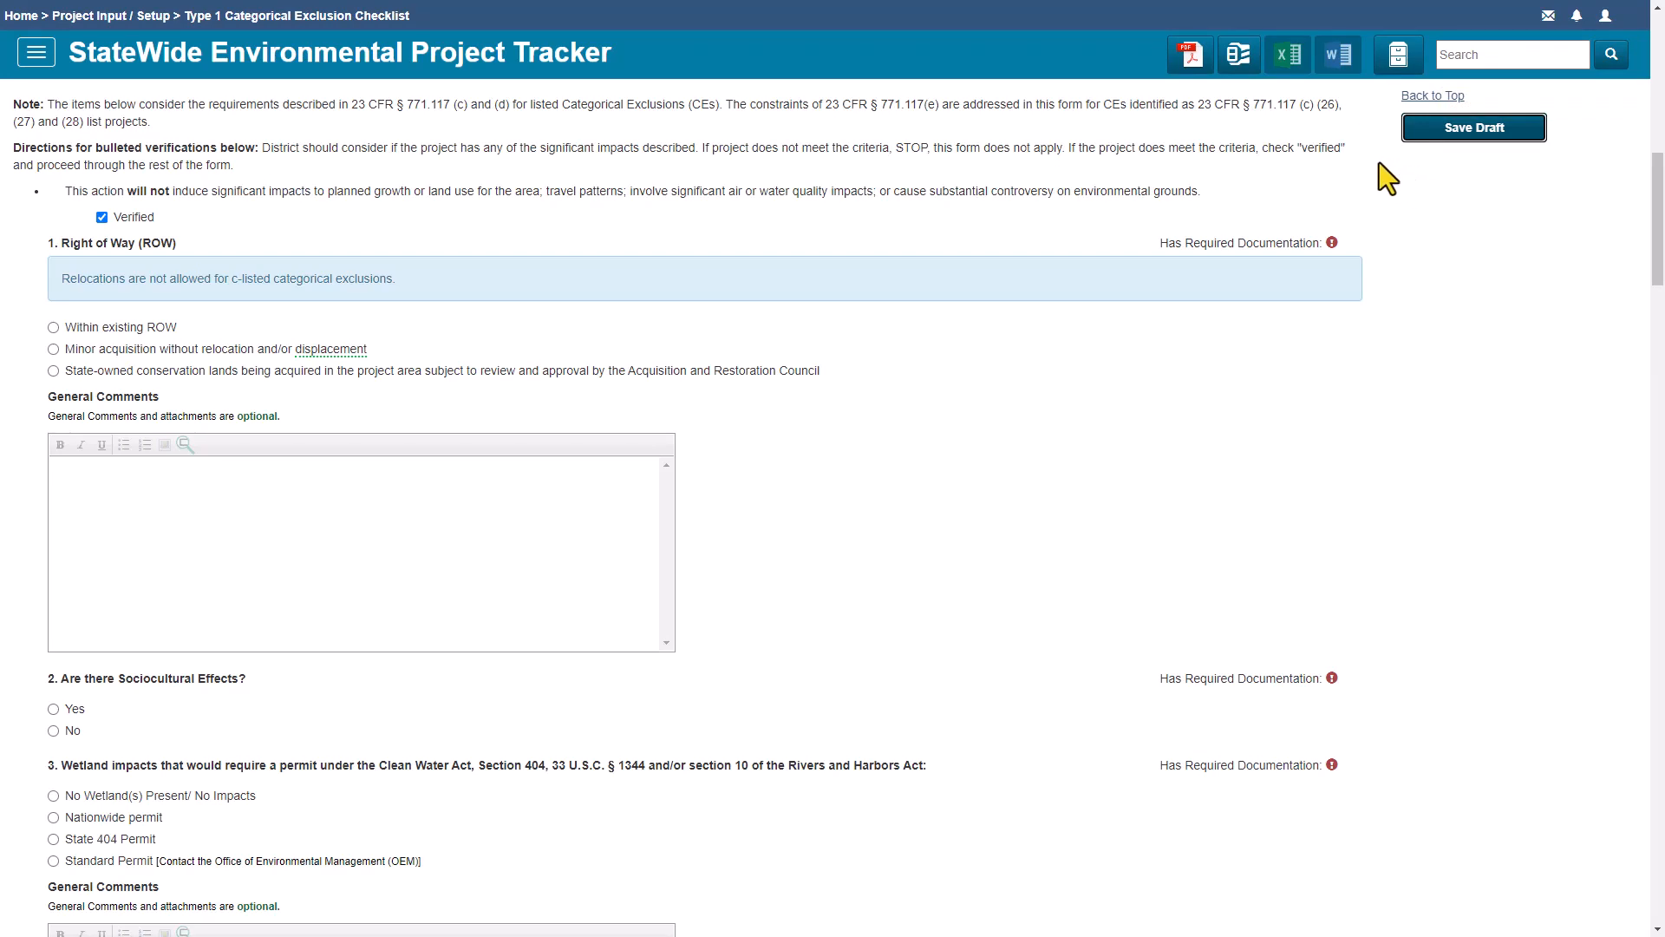
left_click(1388, 72)
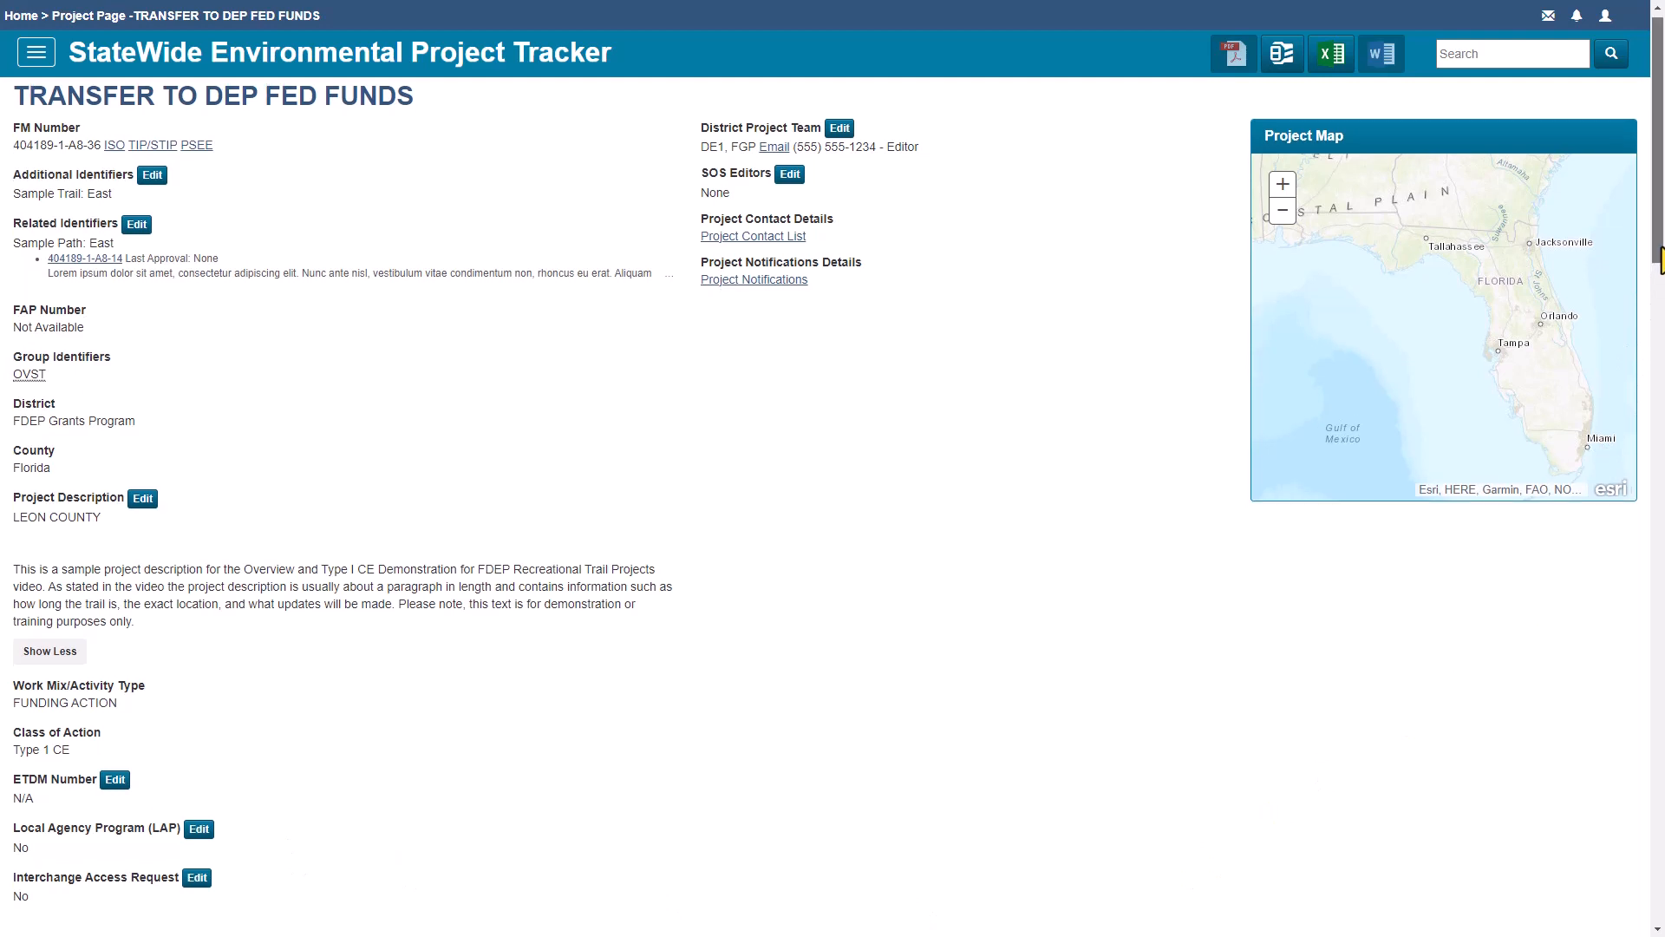
scroll(1661, 258, "down", 4)
scroll(833, 469, "down", 5)
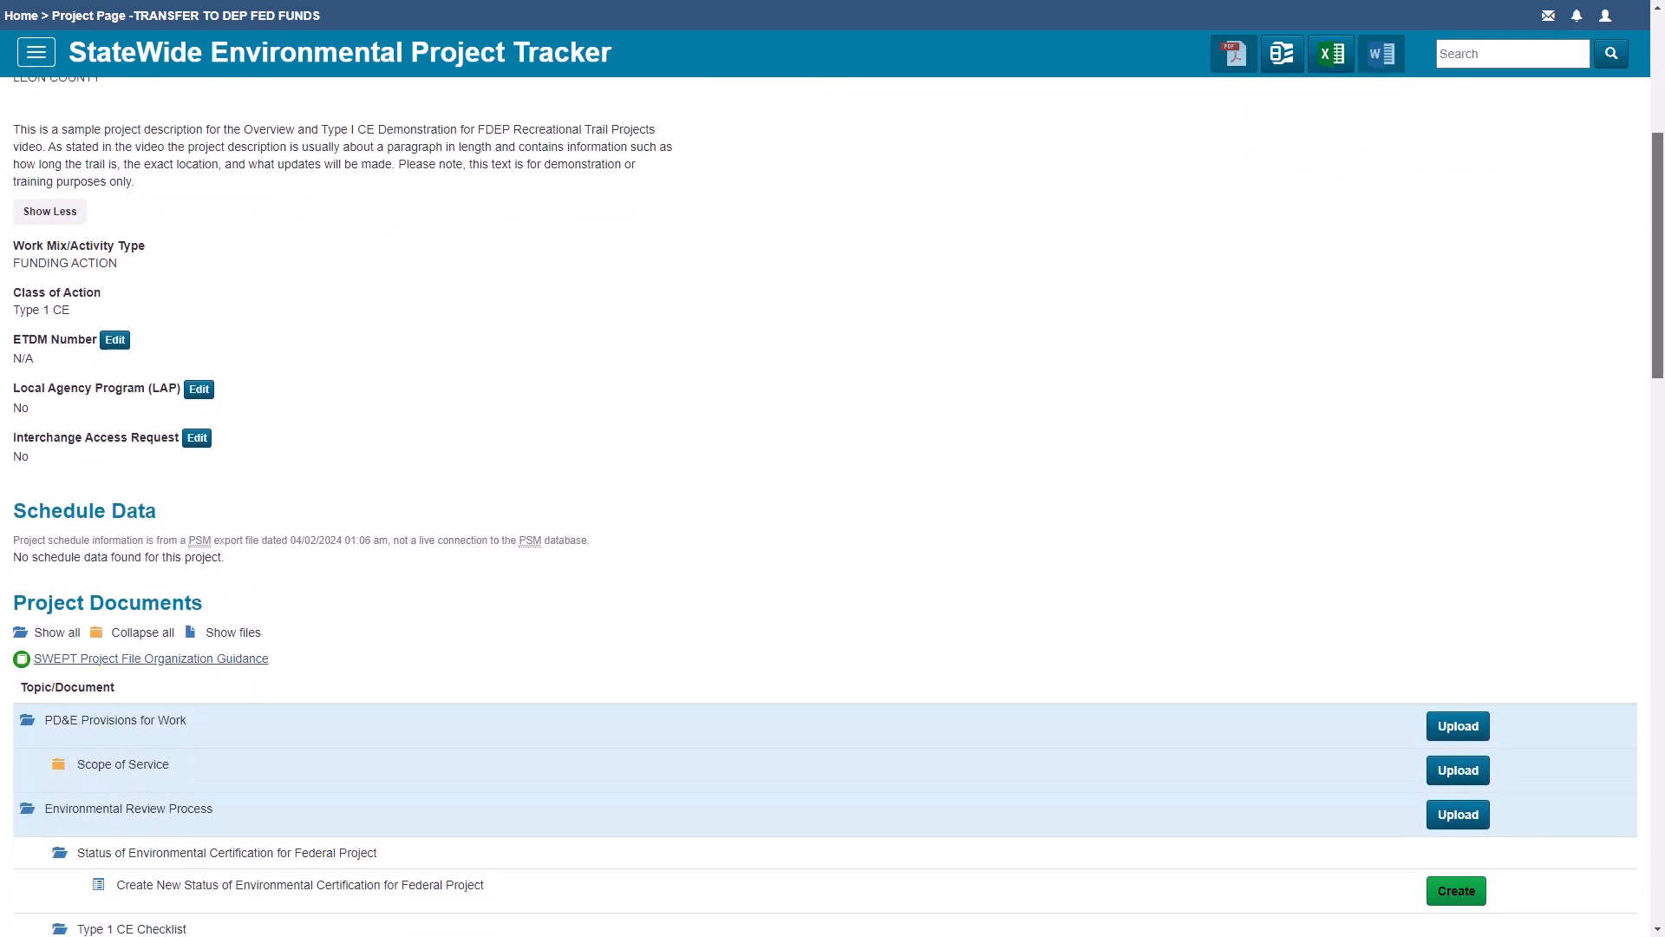
scroll(833, 469, "down", 2)
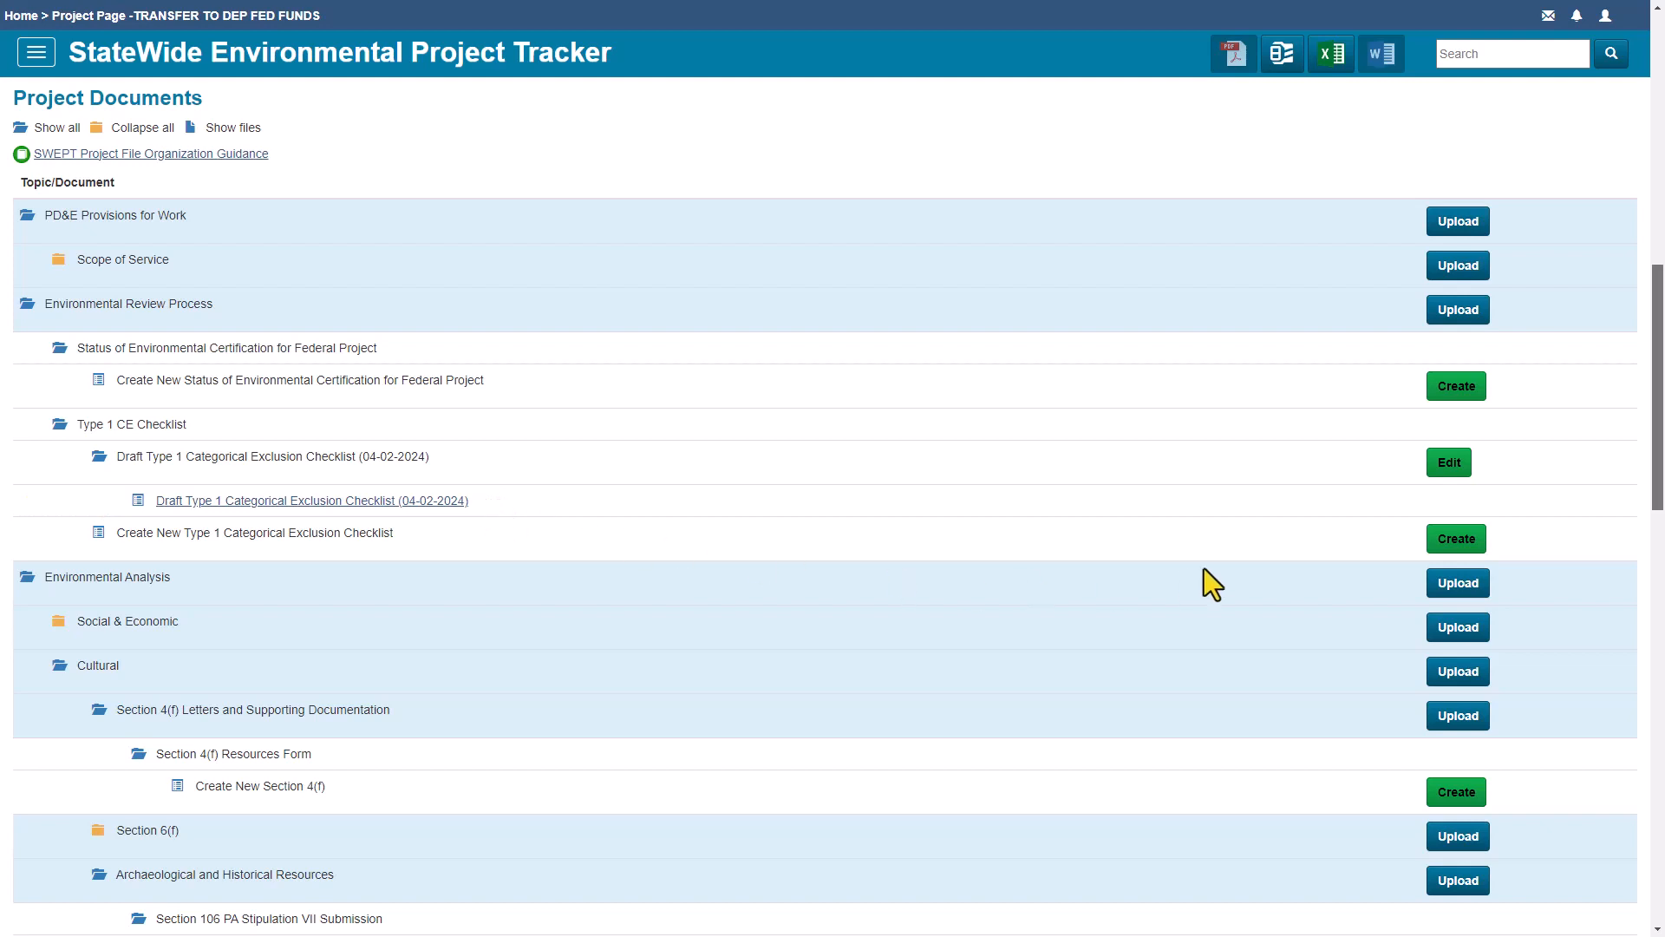
left_click(1450, 466)
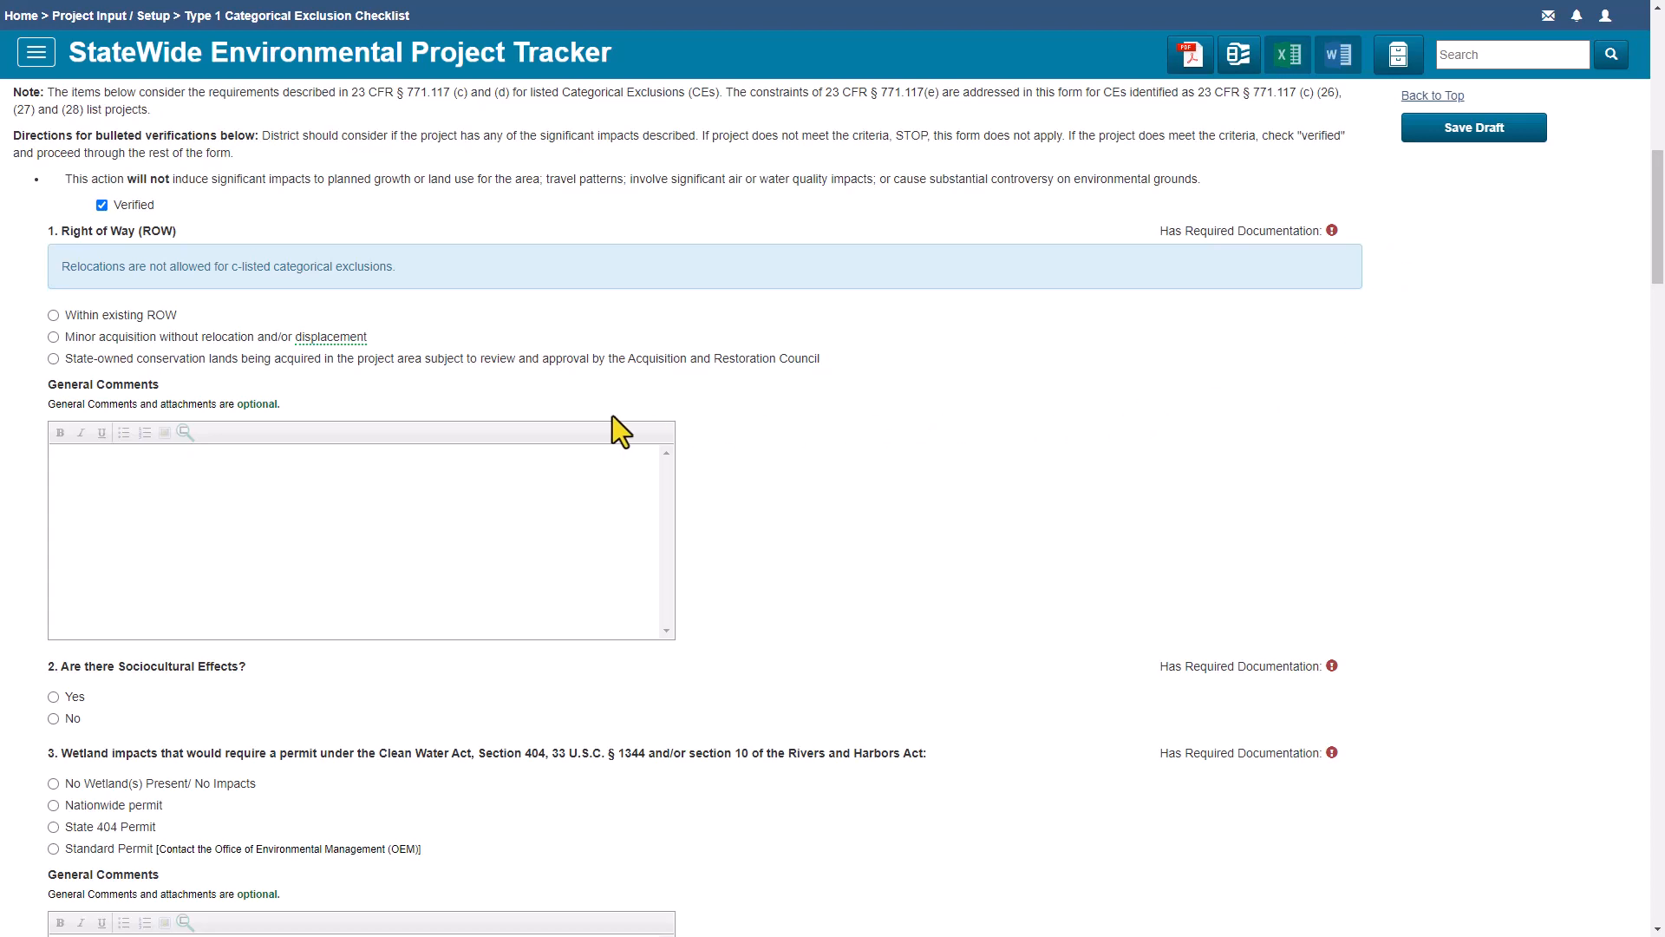
Step: Set Right of Way (ROW) to Within existing ROW and answer Yes for Sociocultural Effects
left_click(53, 318)
left_click_drag(1646, 278, 1650, 348)
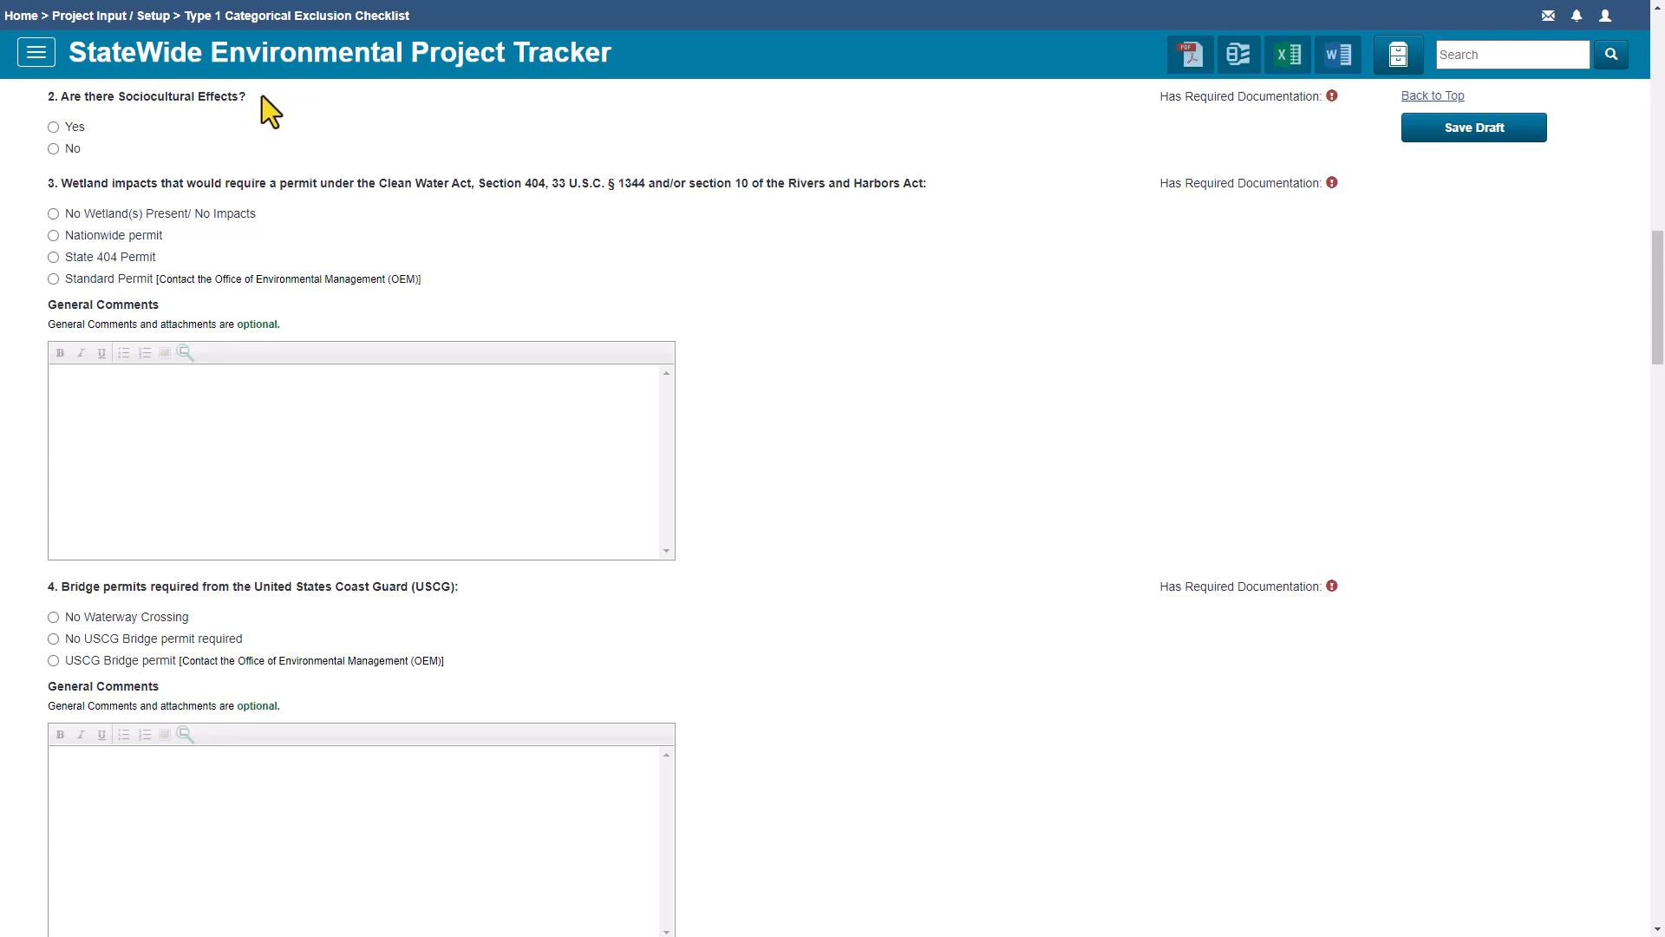
left_click(49, 127)
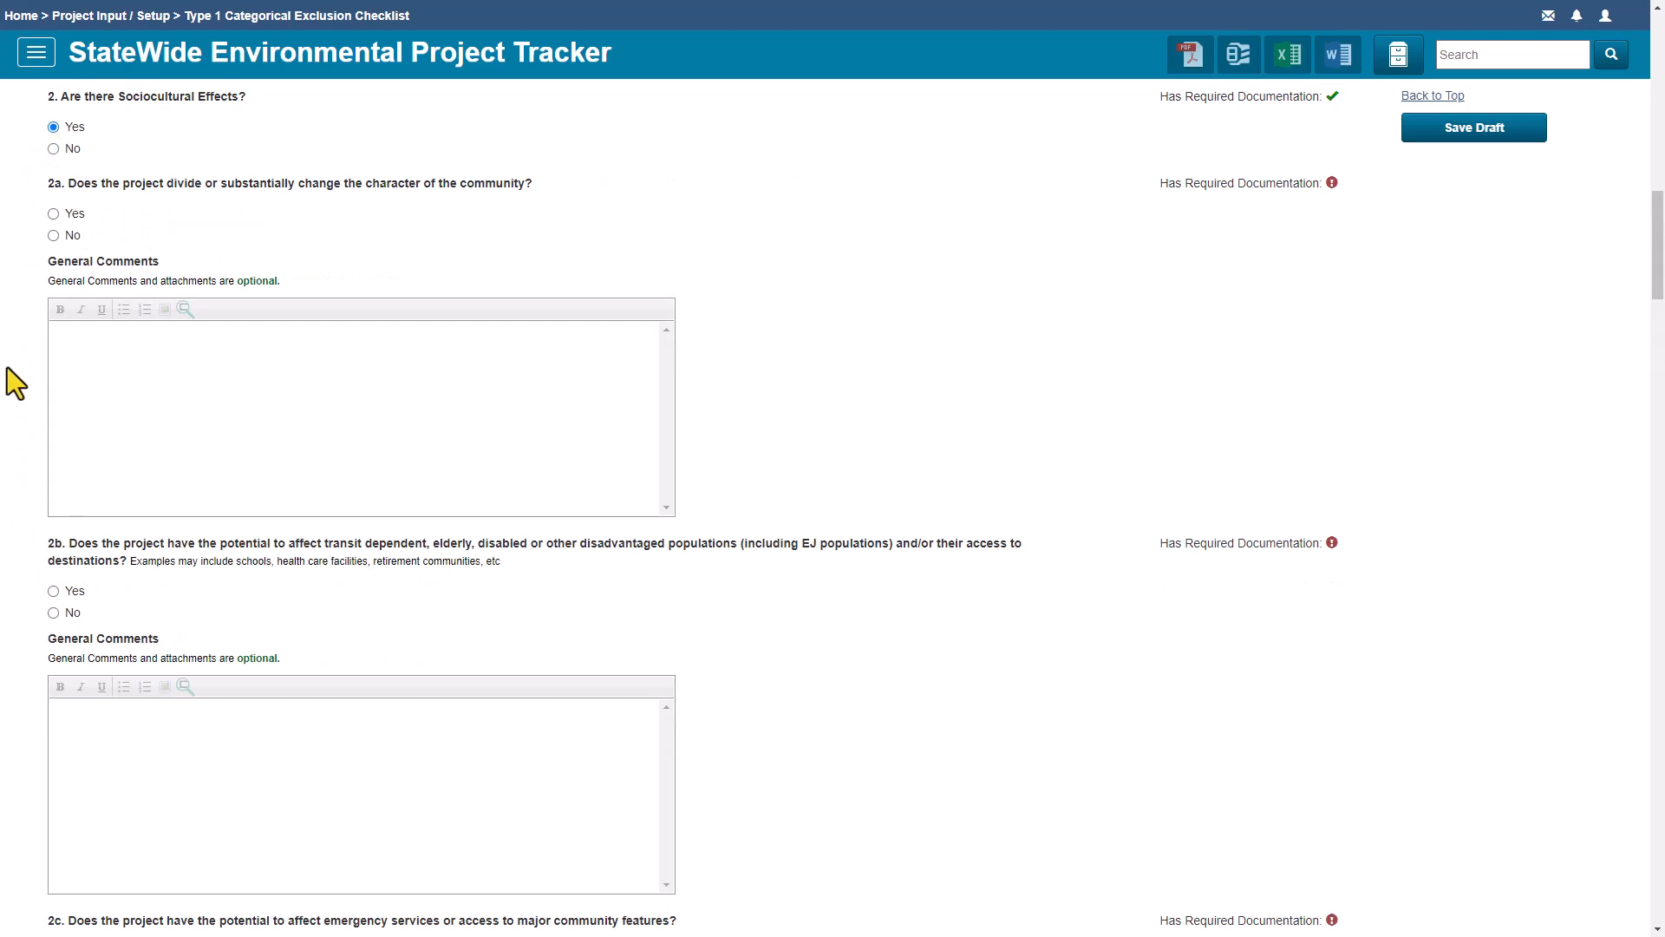
Step: Answer Yes to item 2a on changing the community's character and enter "Comments." as its general comment
left_click(53, 214)
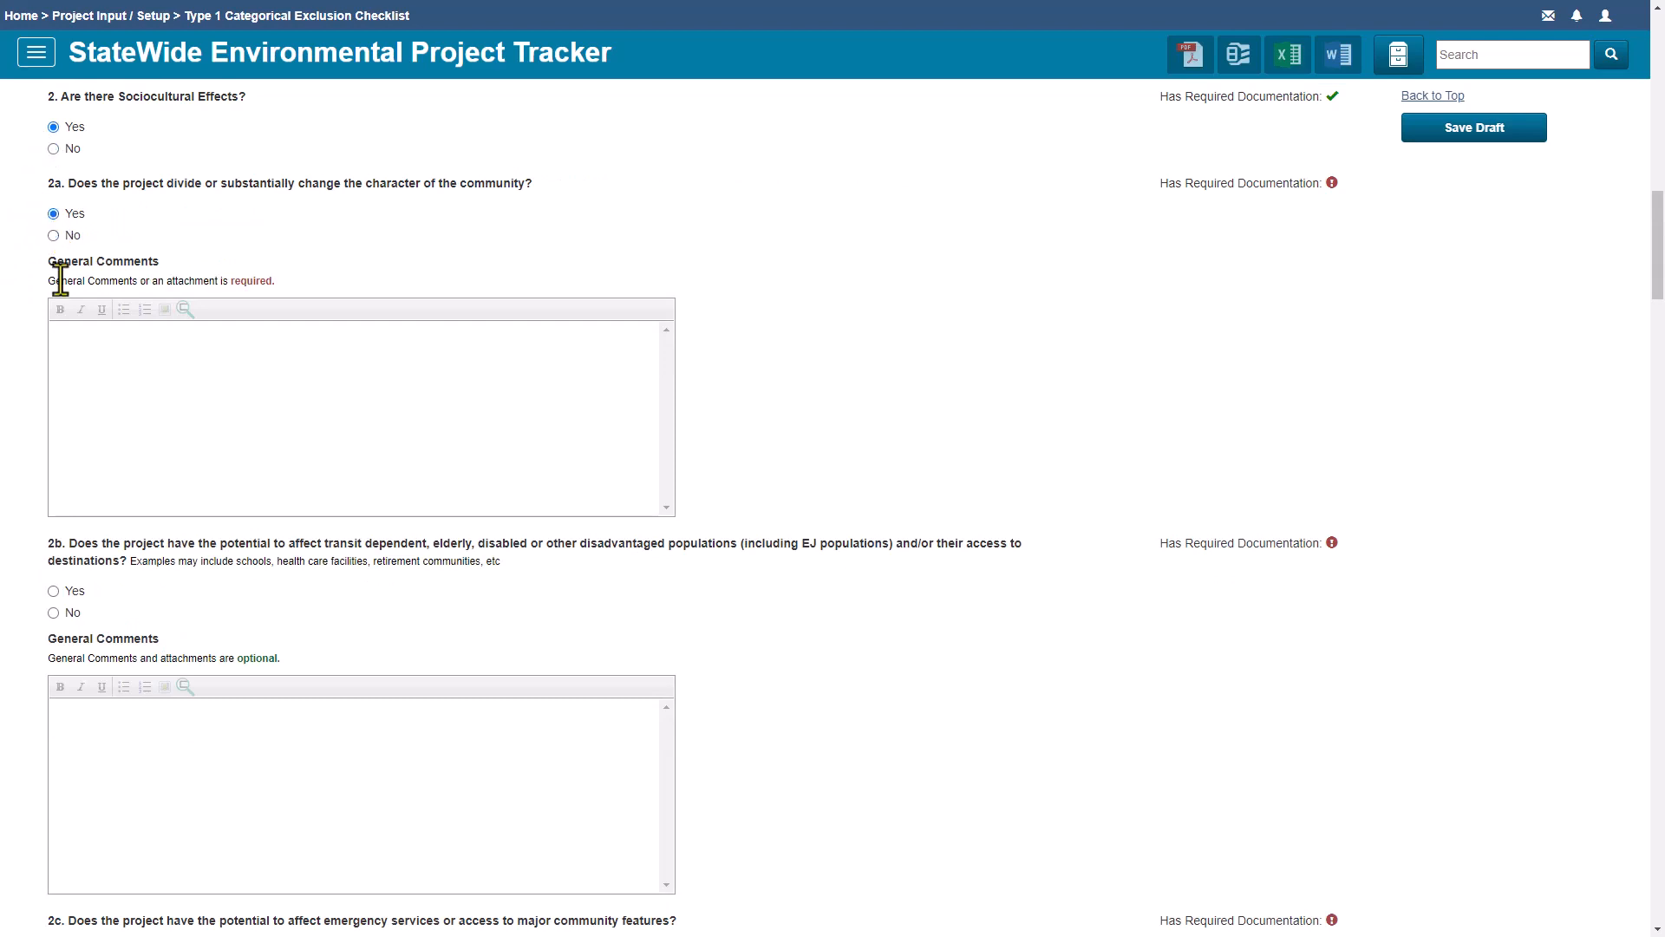
left_click(139, 426)
type("Comments.")
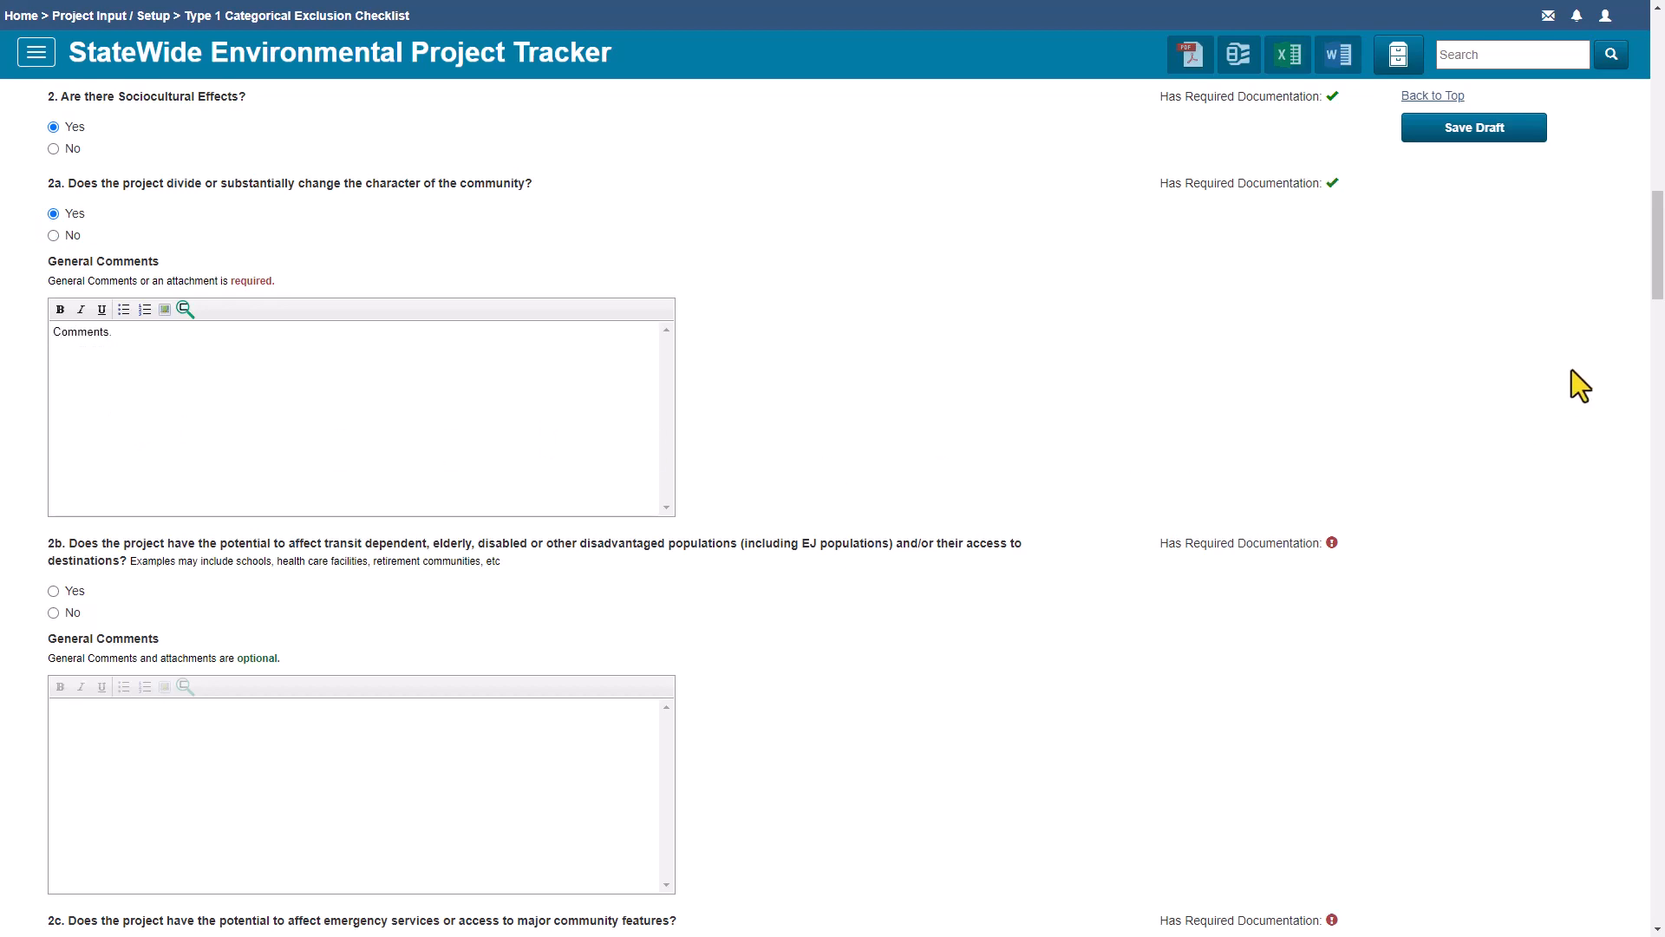
Step: Answer No to items 2b, 2c and 2d on disadvantaged populations, emergency services and mobility
left_click_drag(1658, 291, 1658, 343)
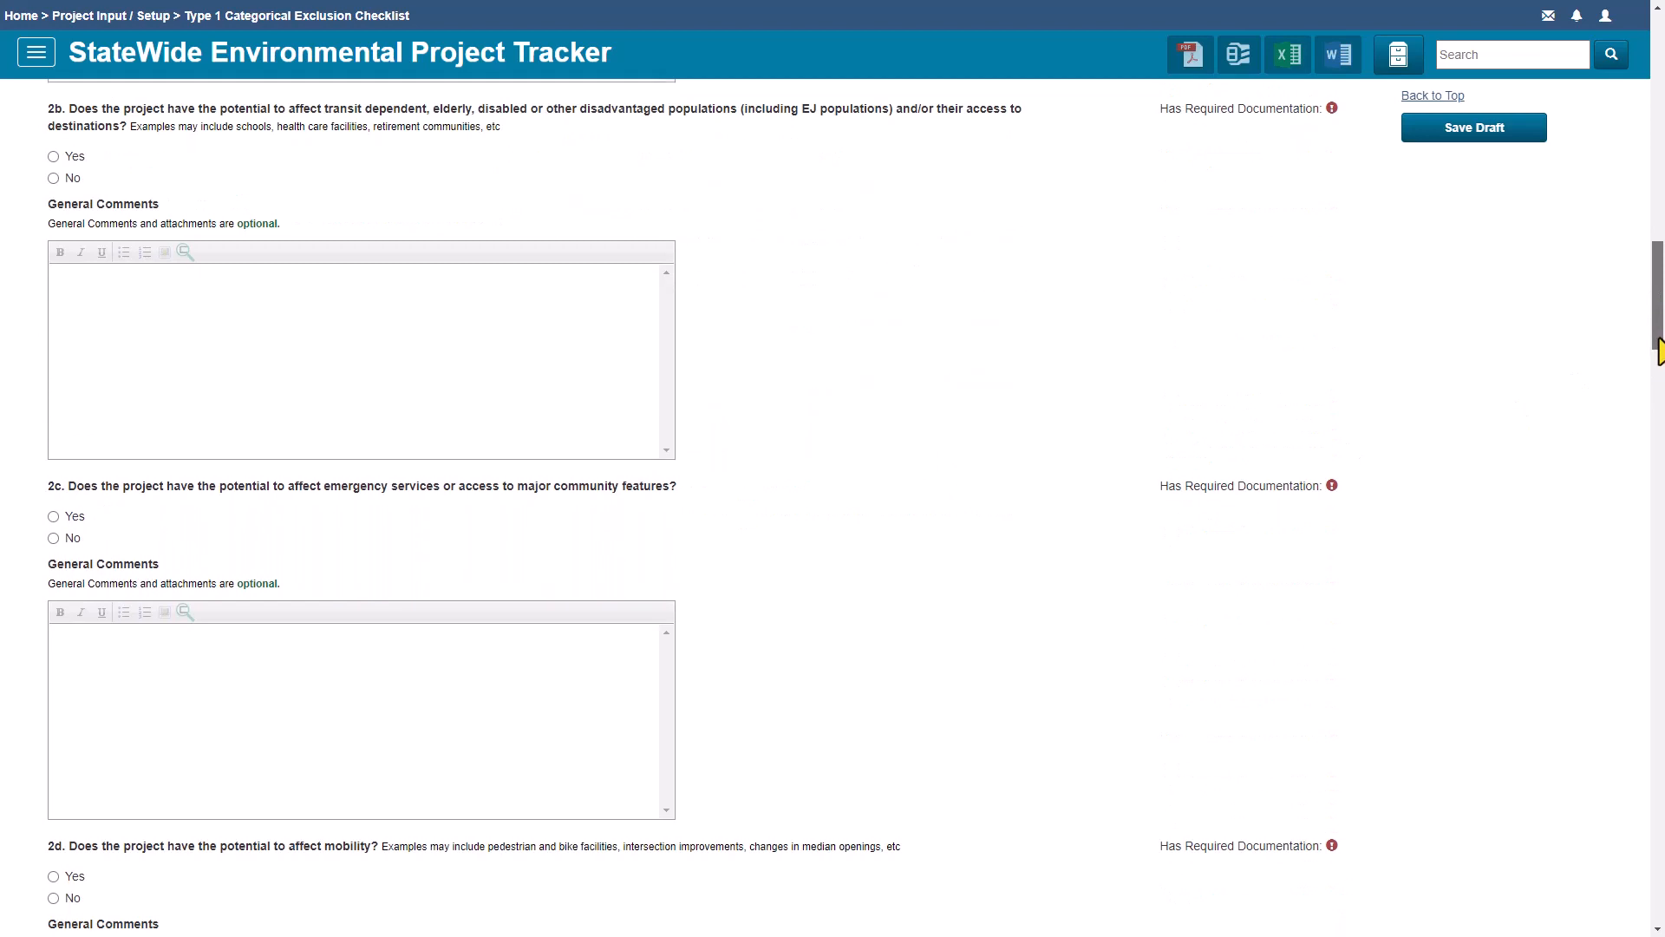
left_click(57, 179)
left_click(54, 539)
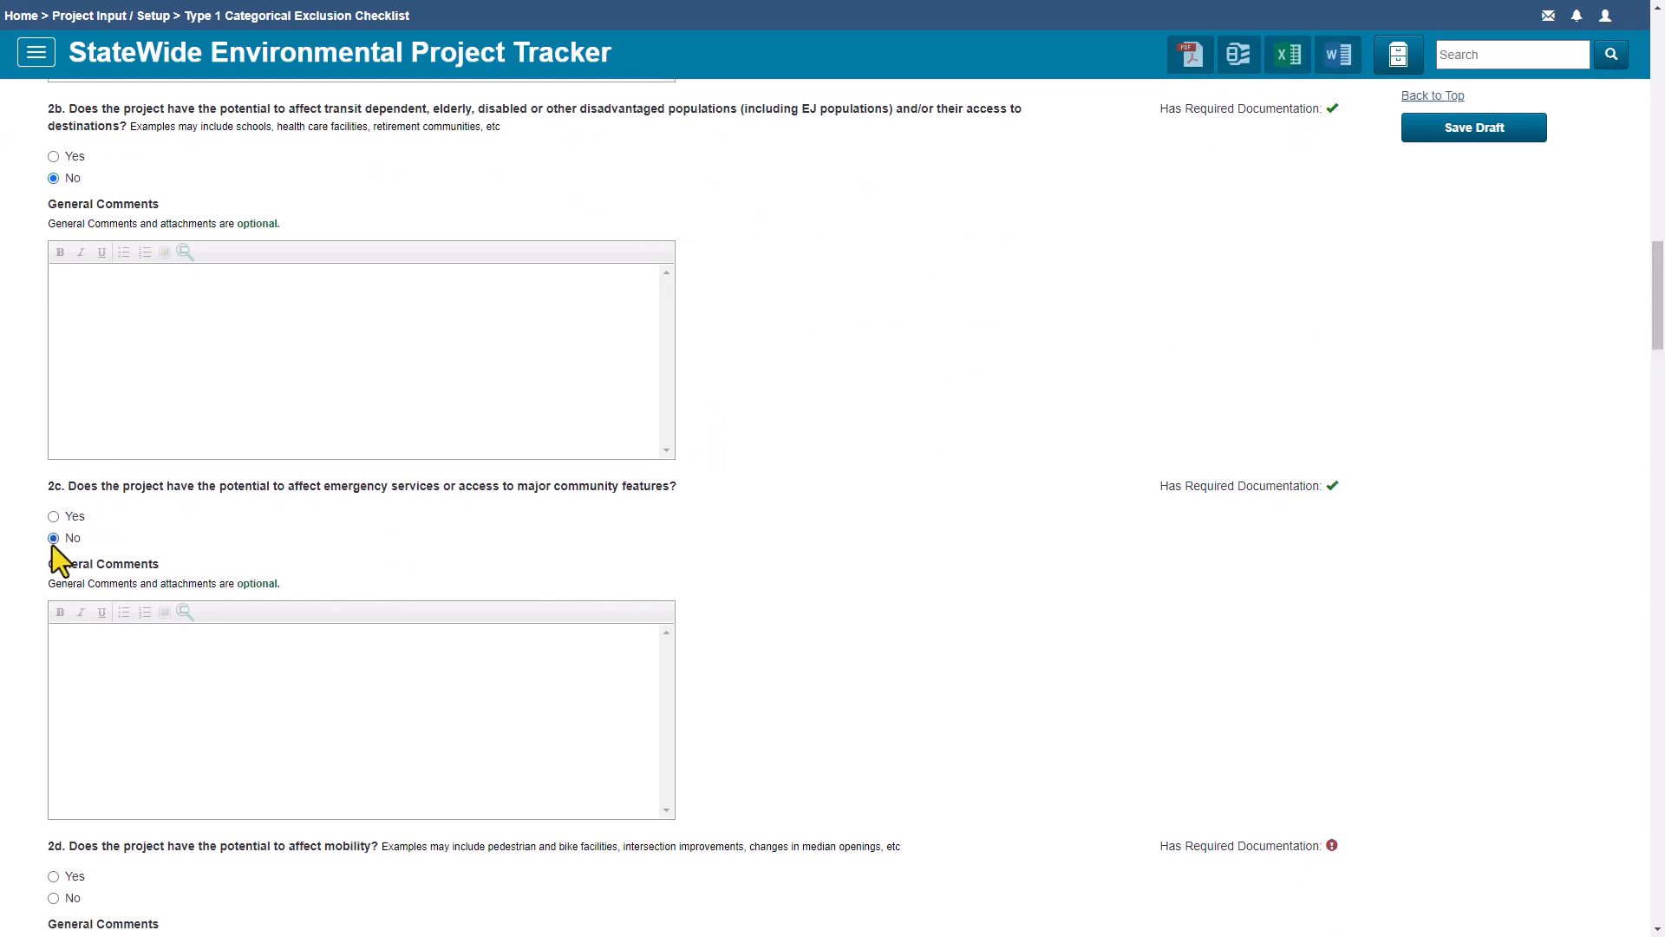
left_click(53, 898)
Step: Set the item 3 wetland impacts to Nationwide permit and the item 4 bridge permits to No Waterway Crossing
left_click_drag(1658, 335, 1661, 434)
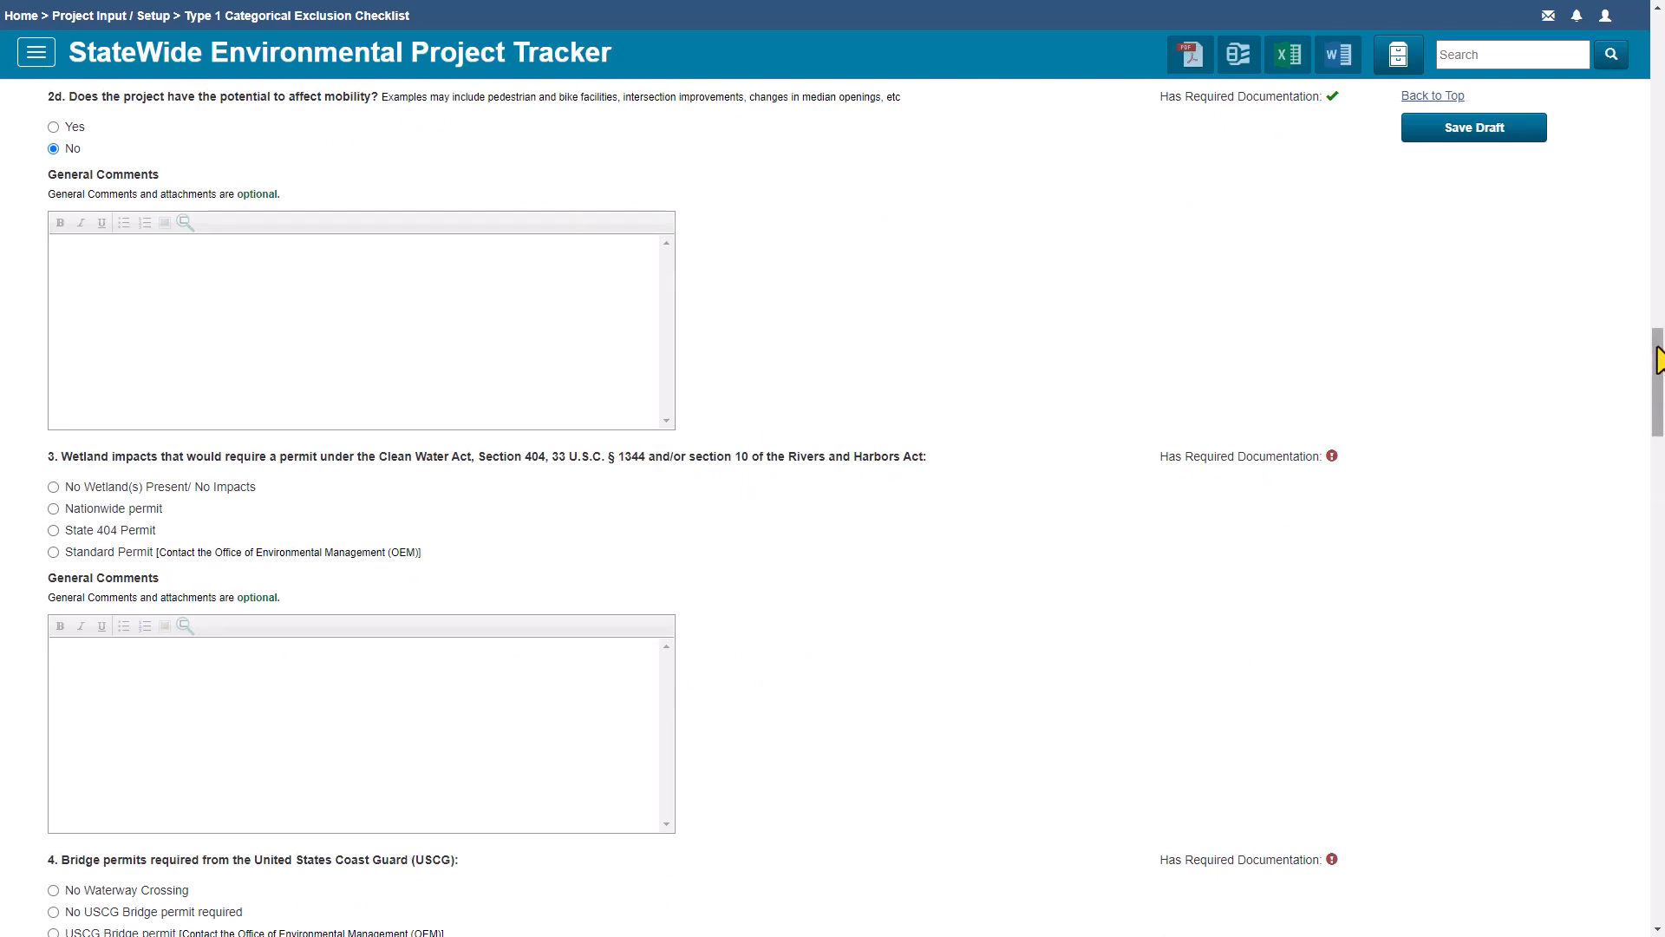
left_click_drag(1658, 360, 1659, 399)
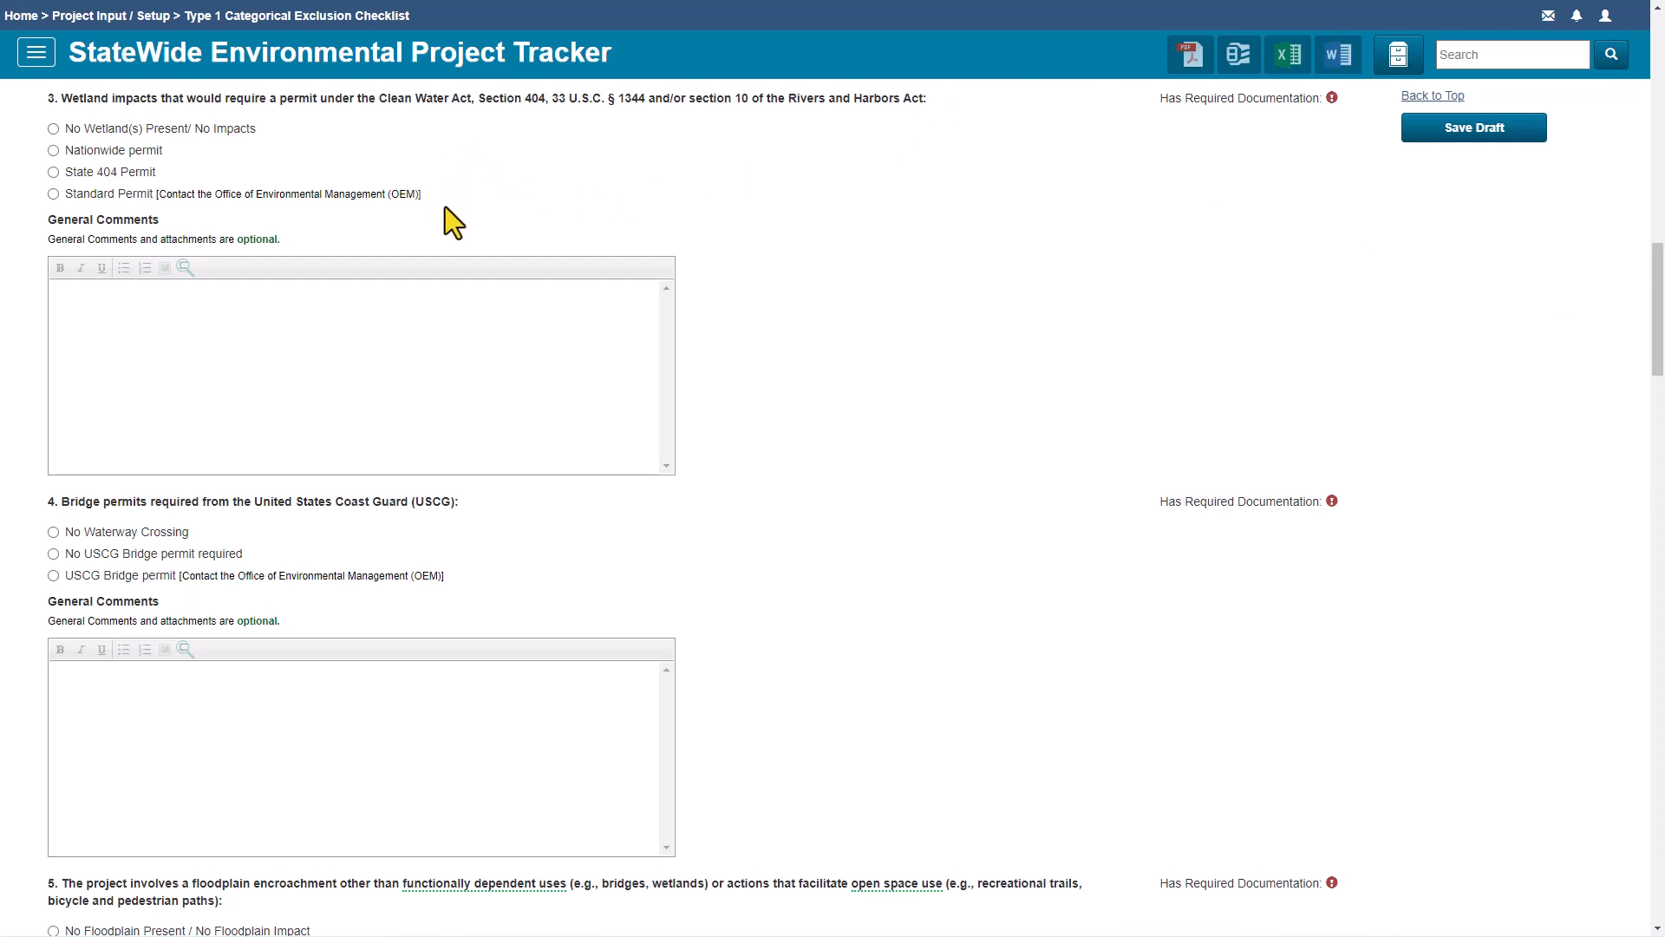
left_click(53, 152)
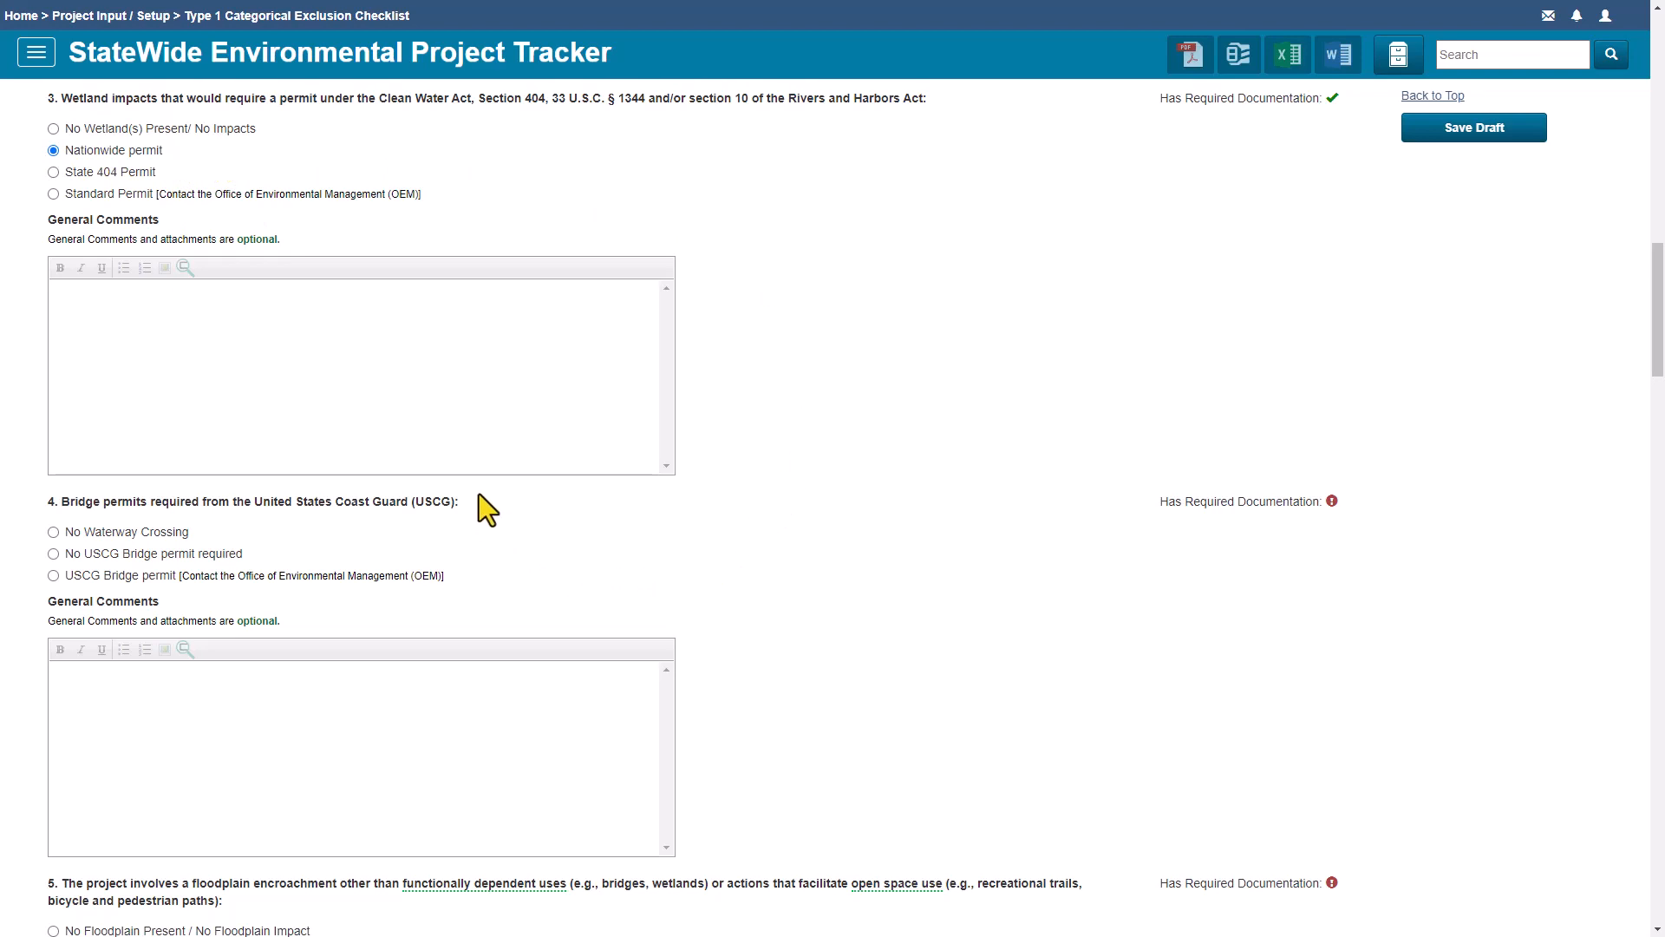
left_click(53, 532)
Step: Set the item 5 floodplain encroachment to No Floodplain Present / No Floodplain Impact
left_click_drag(1658, 372, 1662, 477)
left_click_drag(1663, 468, 1662, 469)
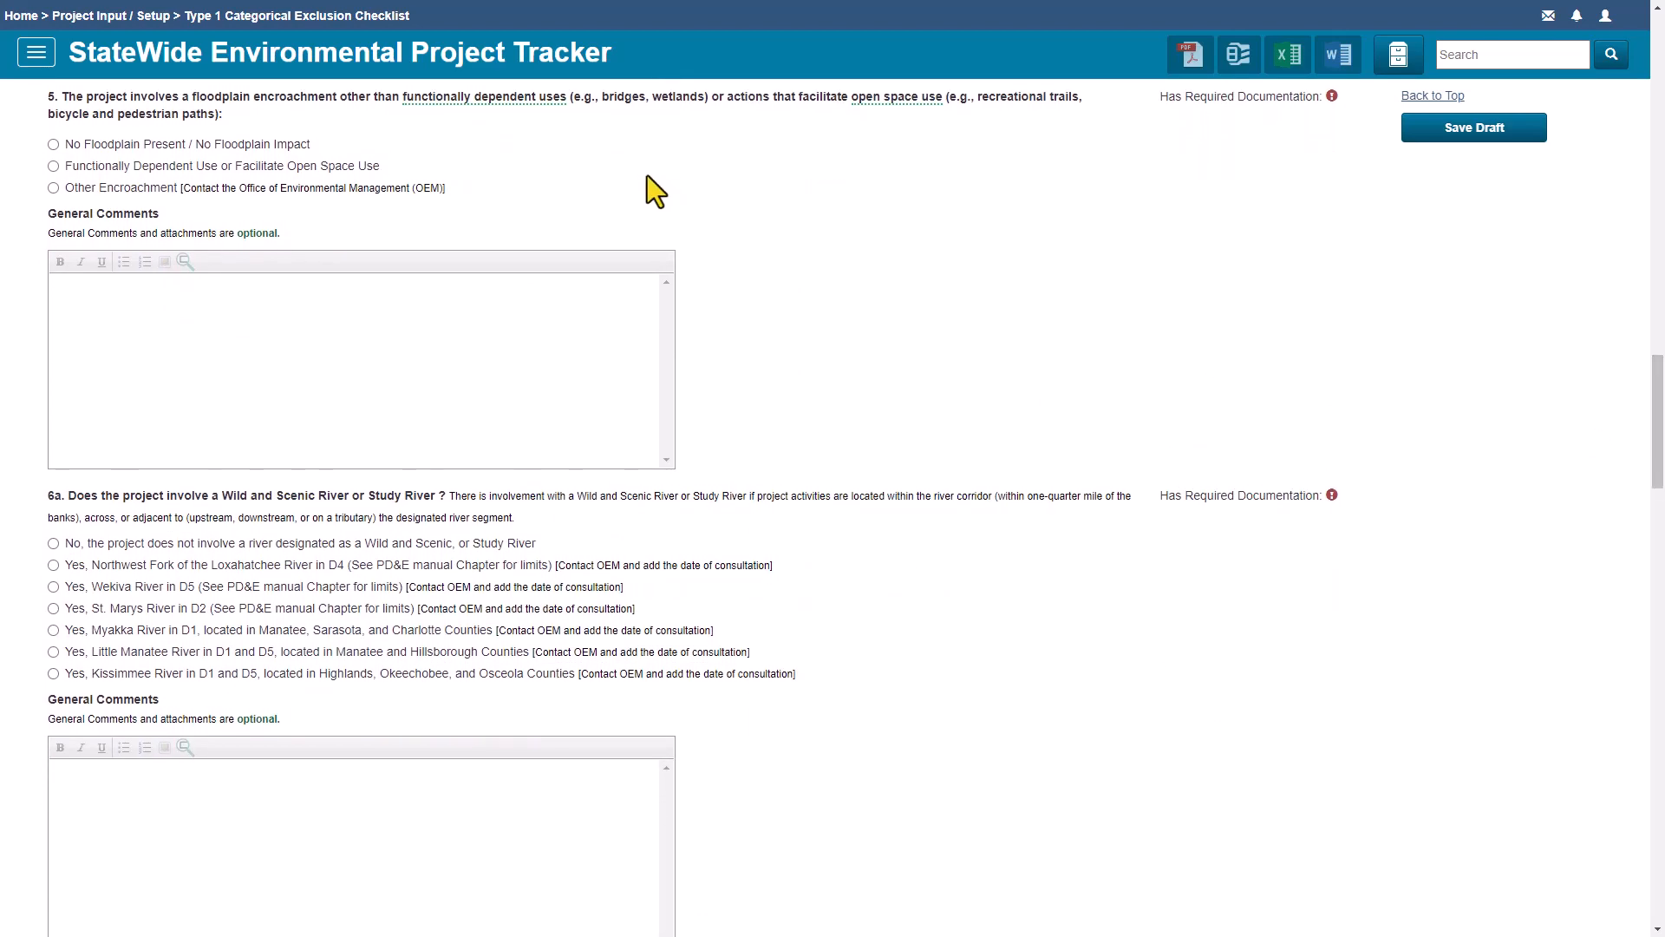
left_click(290, 145)
Step: Answer No to involvement of a Wild and Scenic or Study River (6a) and of a river on the NRI (6b)
left_click_drag(1658, 390, 1658, 456)
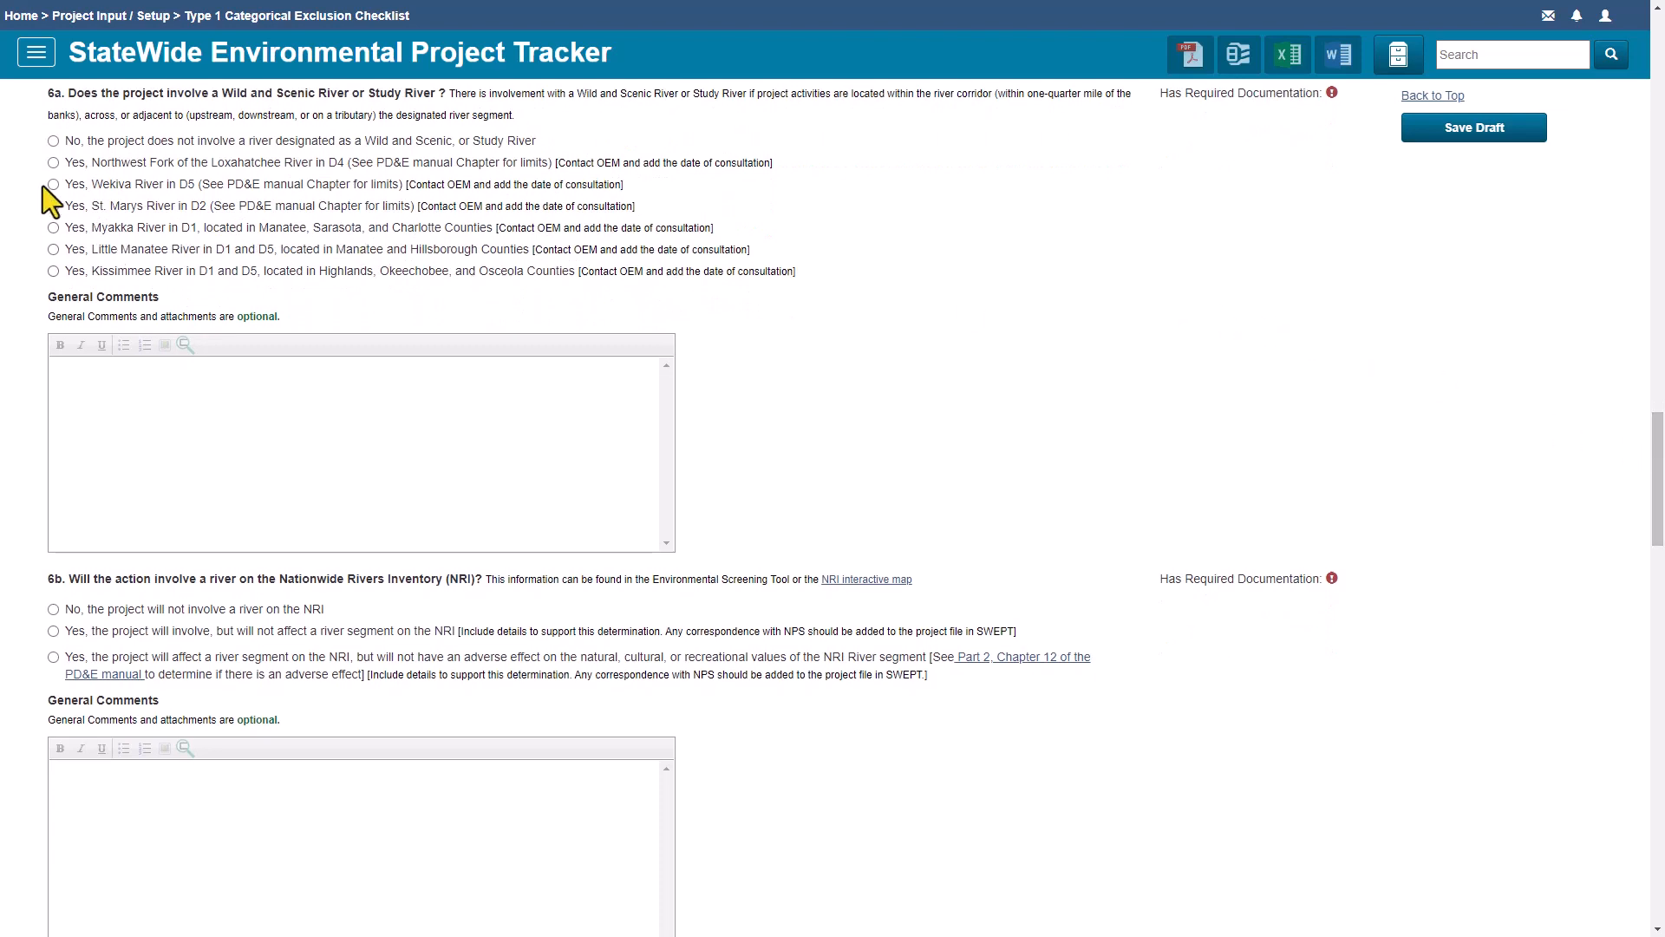
left_click(53, 142)
left_click(53, 610)
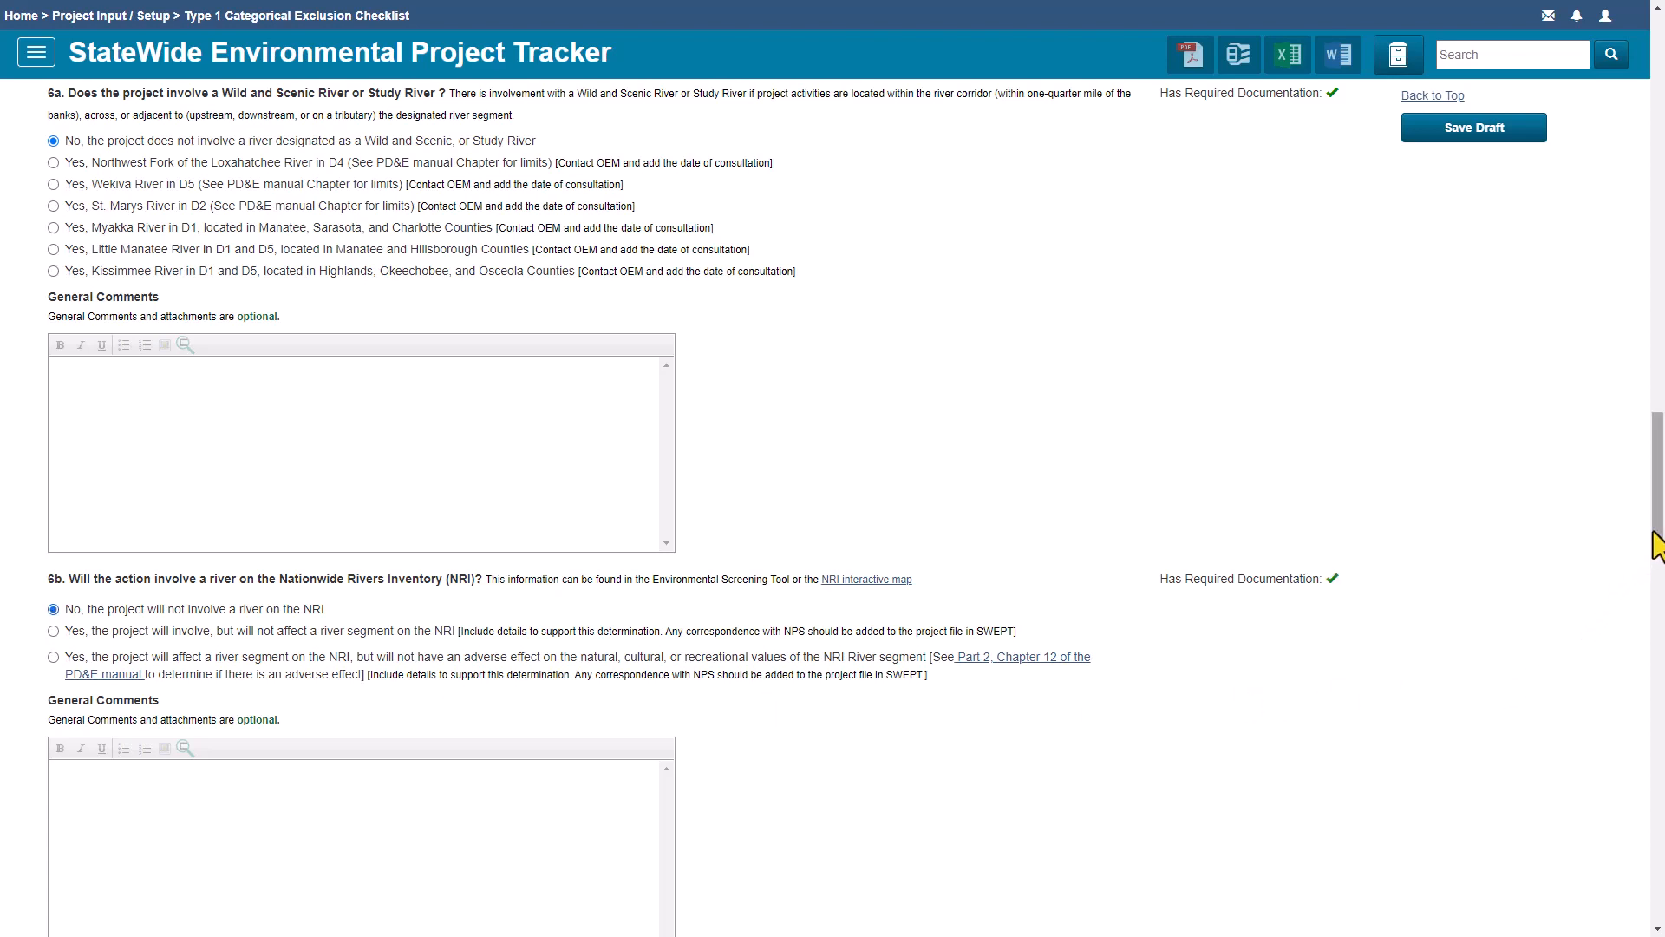
Step: Set item 7 to No ESA listed species and/or Essential Fish Habitat (EFH) present and item 9 to Finding of "No Potential to Cause Effect"
left_click_drag(1659, 542, 1646, 669)
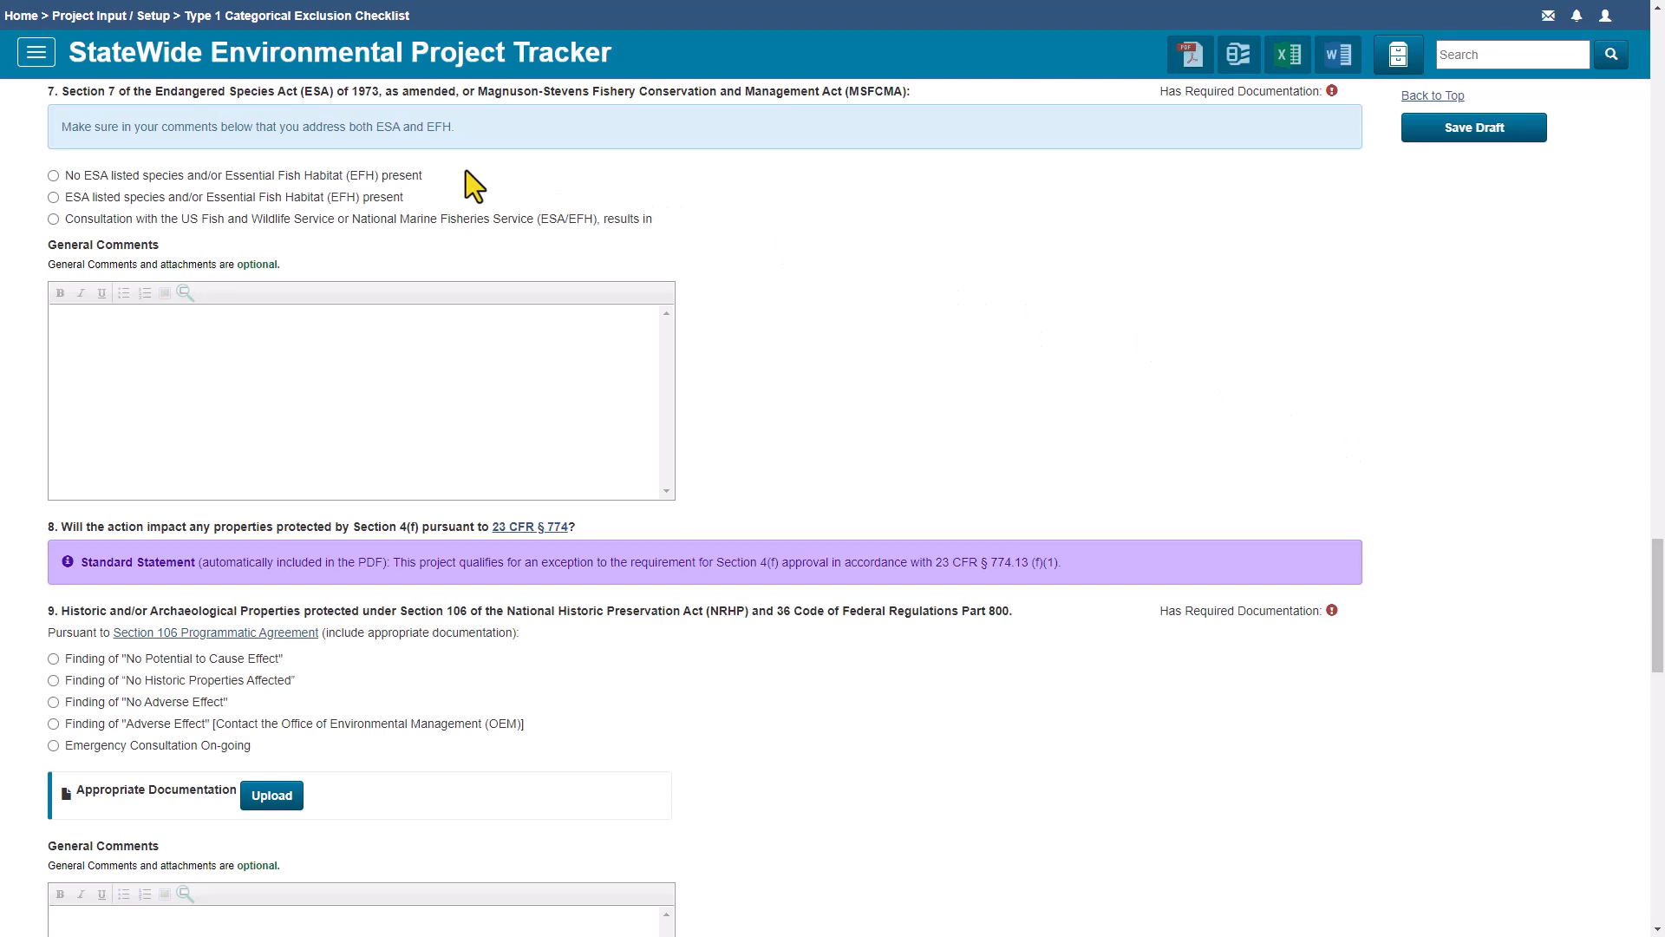
left_click(54, 176)
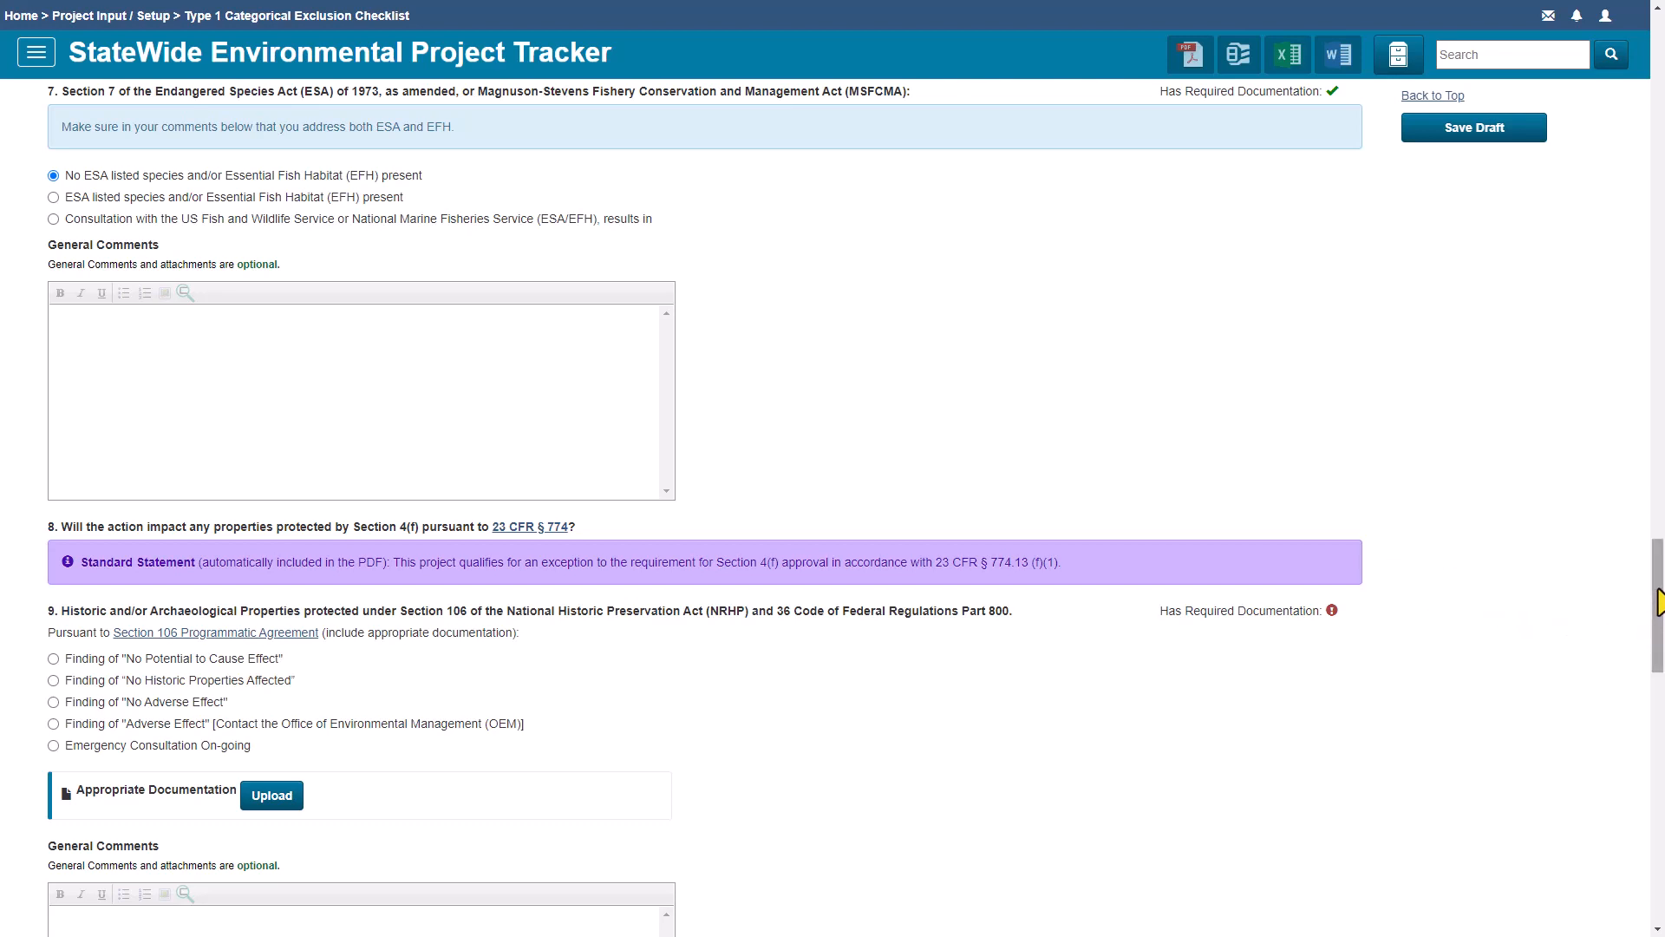
left_click_drag(1657, 608, 1652, 677)
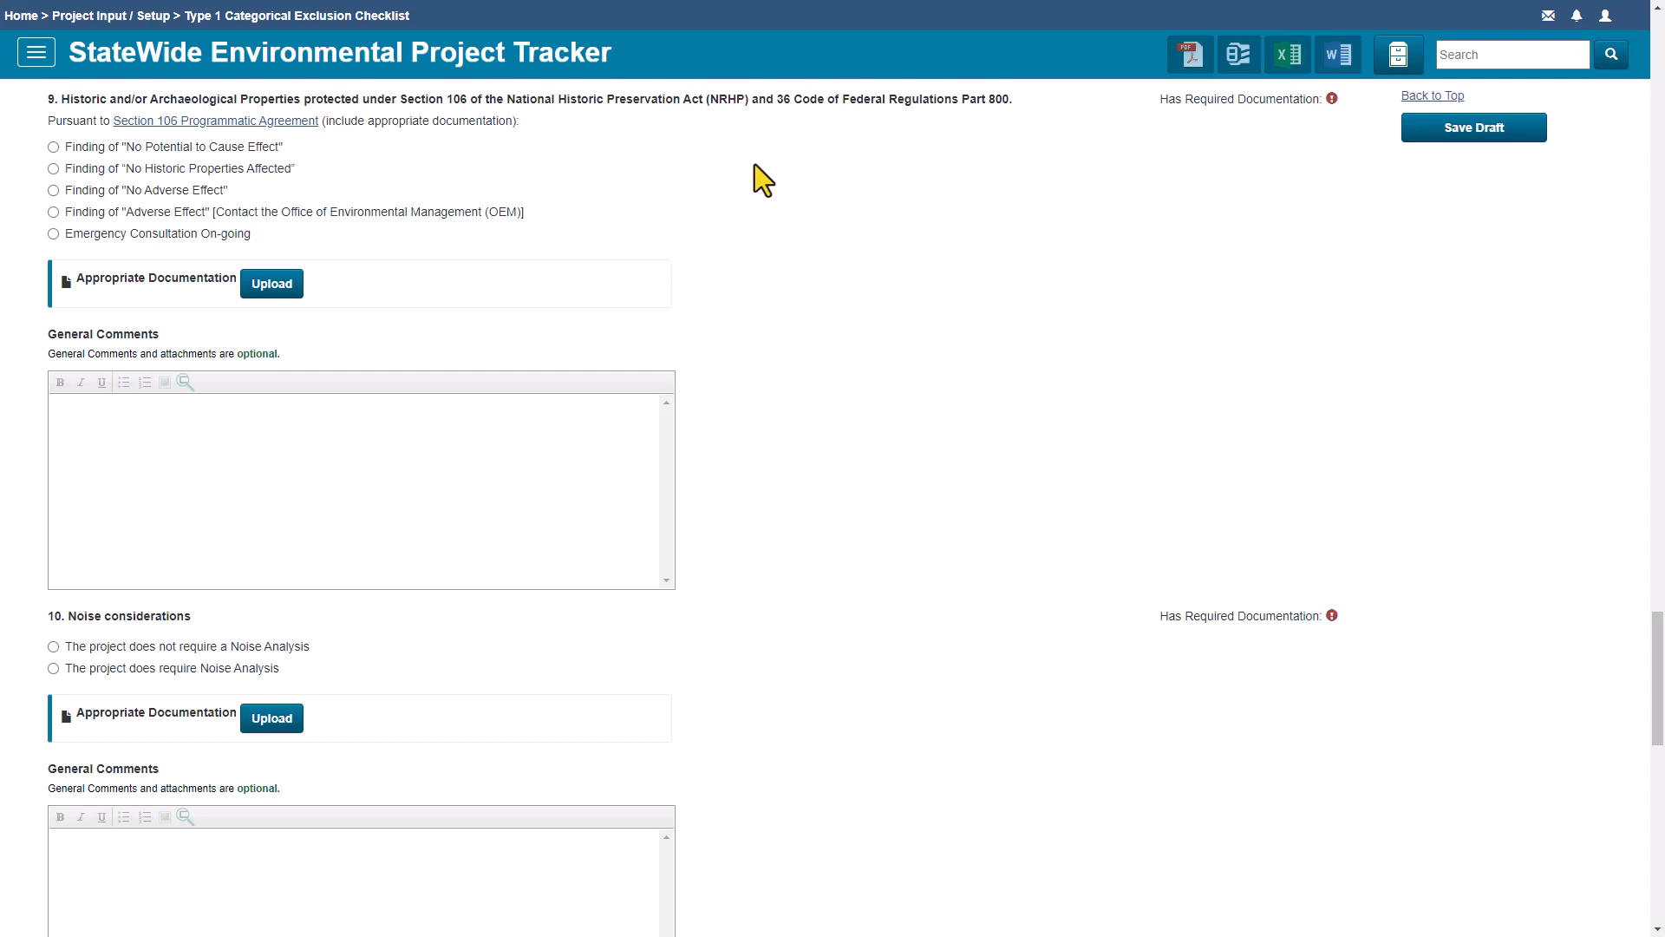
left_click(53, 147)
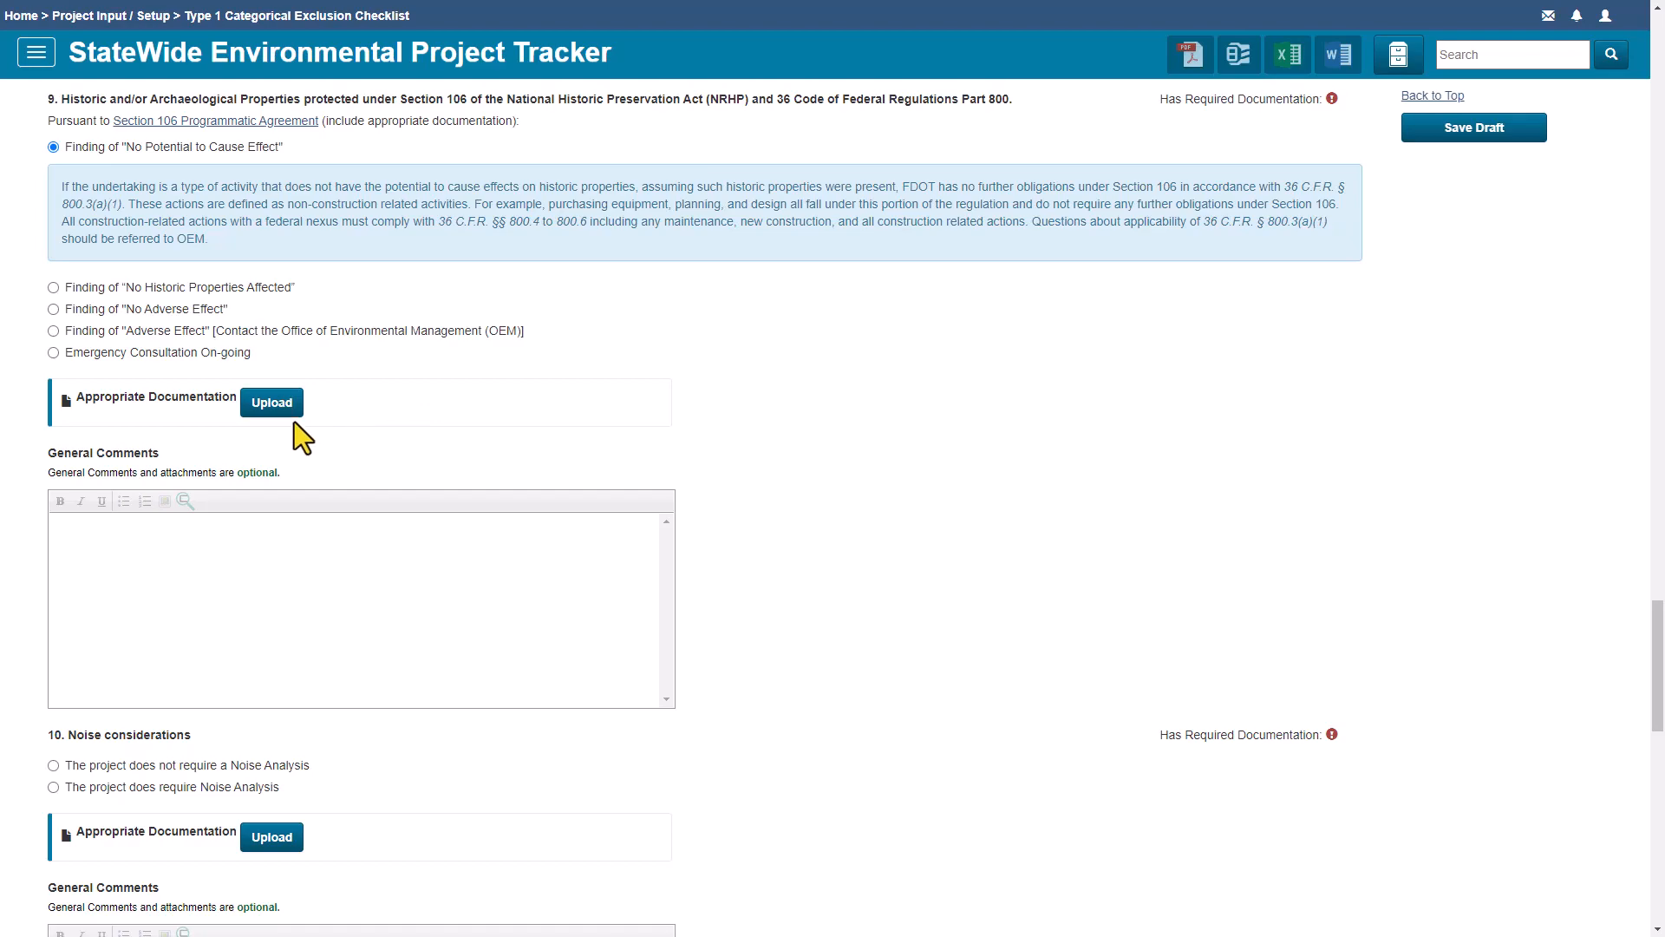
Step: Attach CulturalResources_Section106.pdf as item 9 support, with Section 106 Evaluation Report as the supported question, and save the upload
left_click(272, 405)
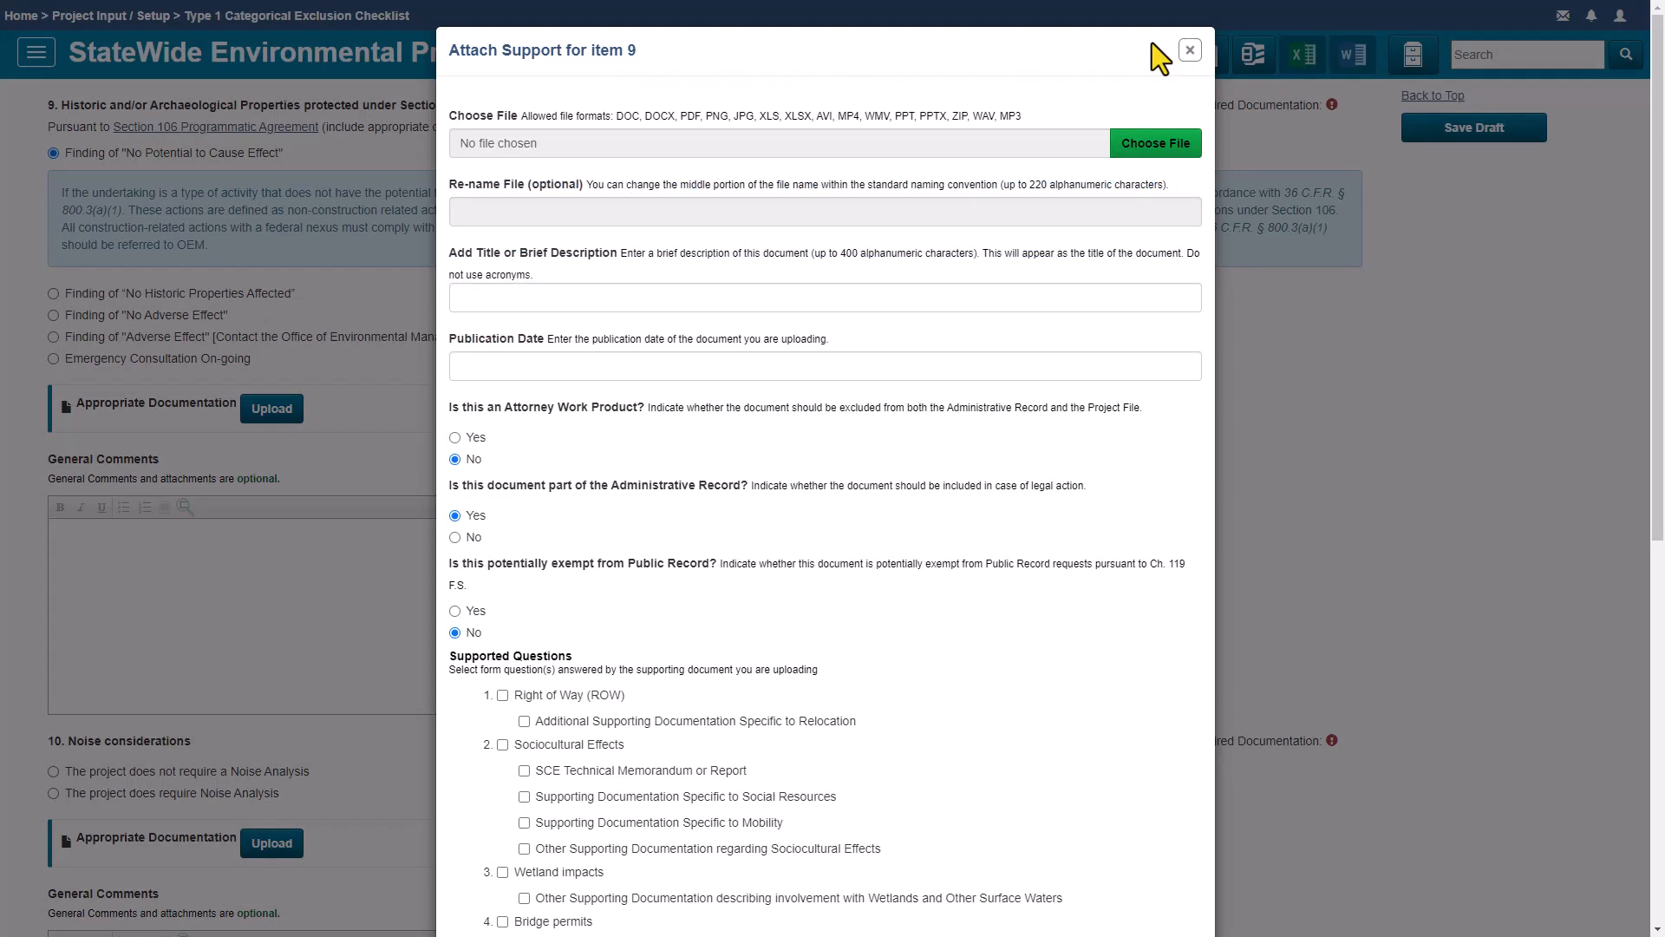
left_click(1157, 148)
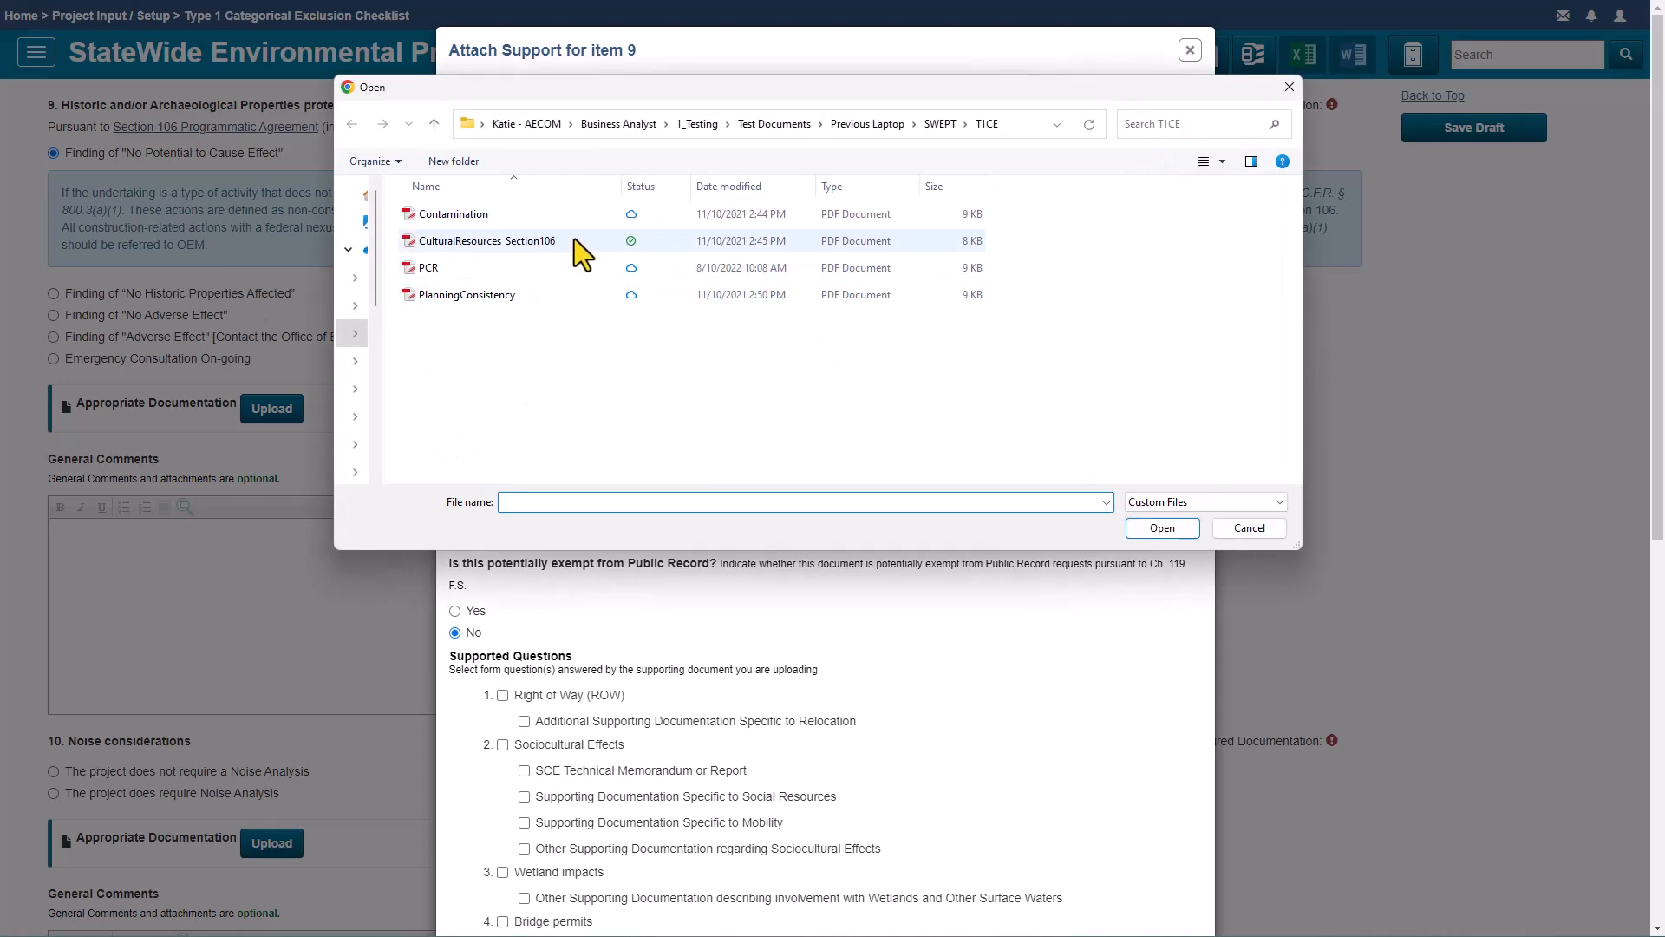
left_click(575, 238)
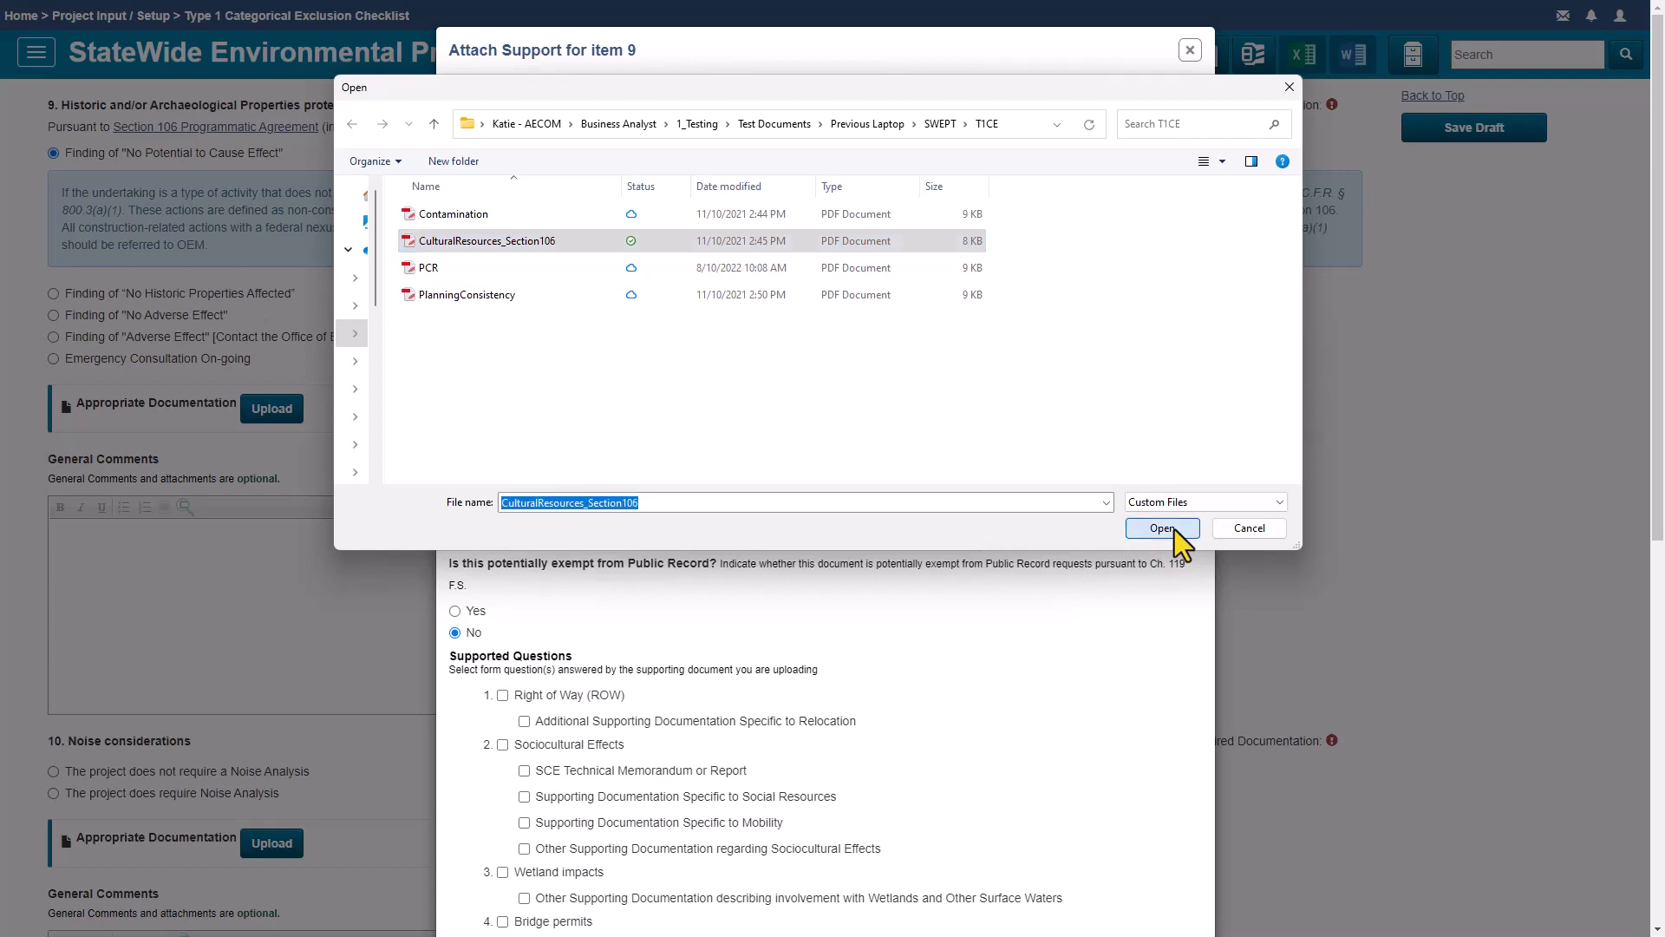
left_click(1162, 528)
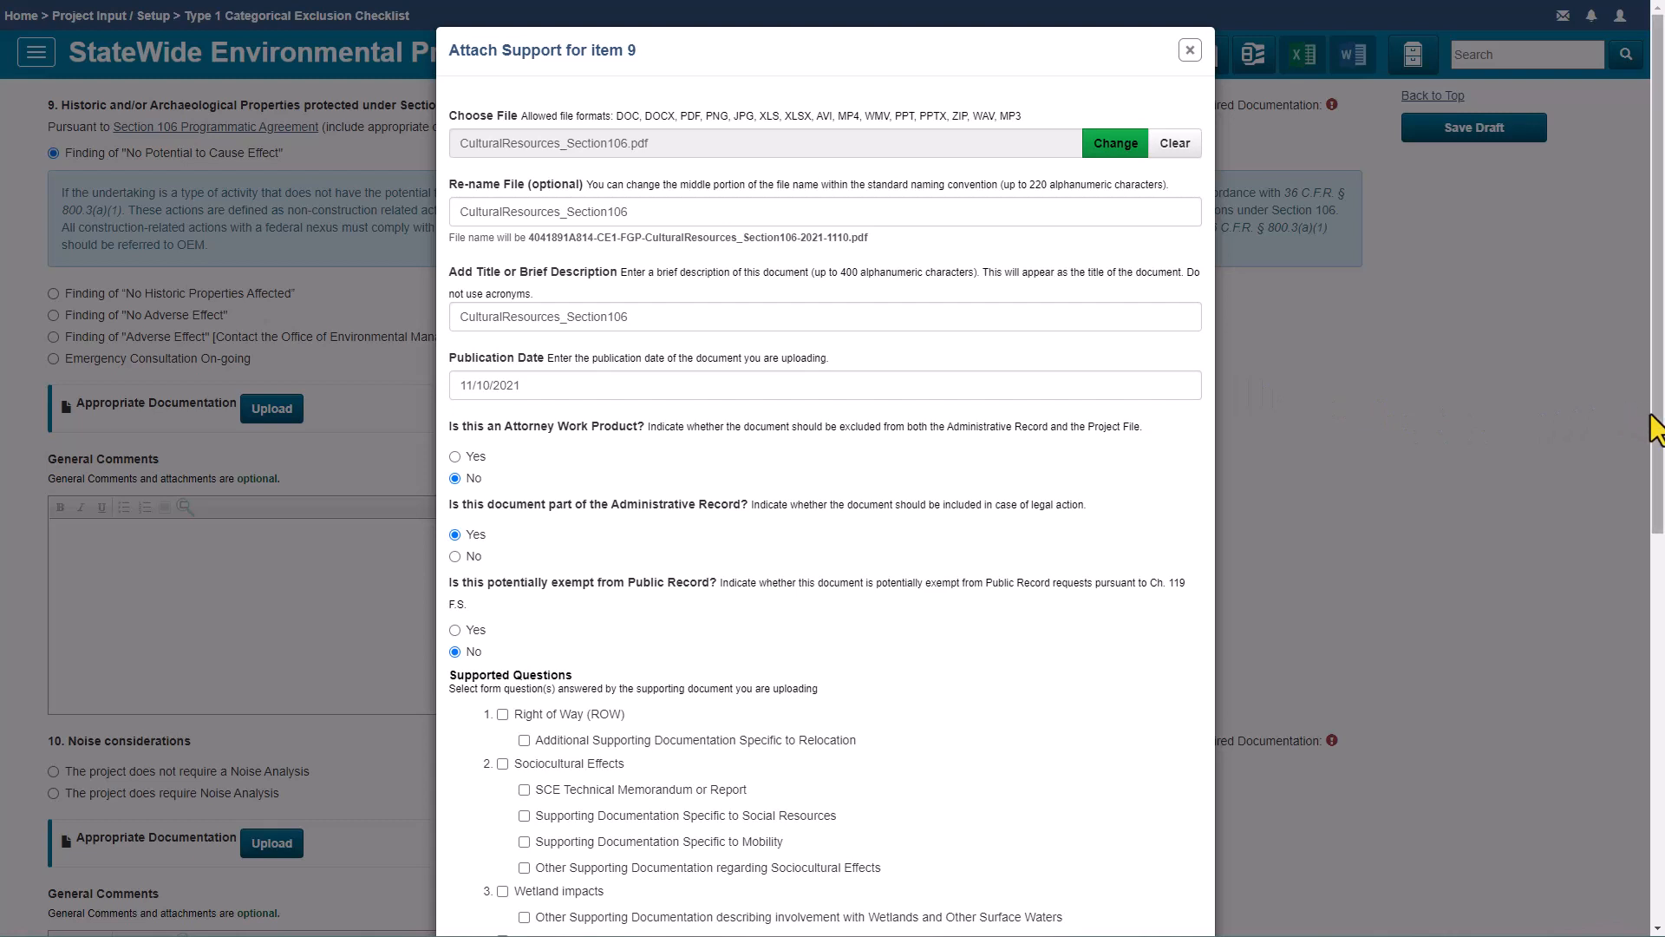
left_click_drag(1657, 429, 1637, 642)
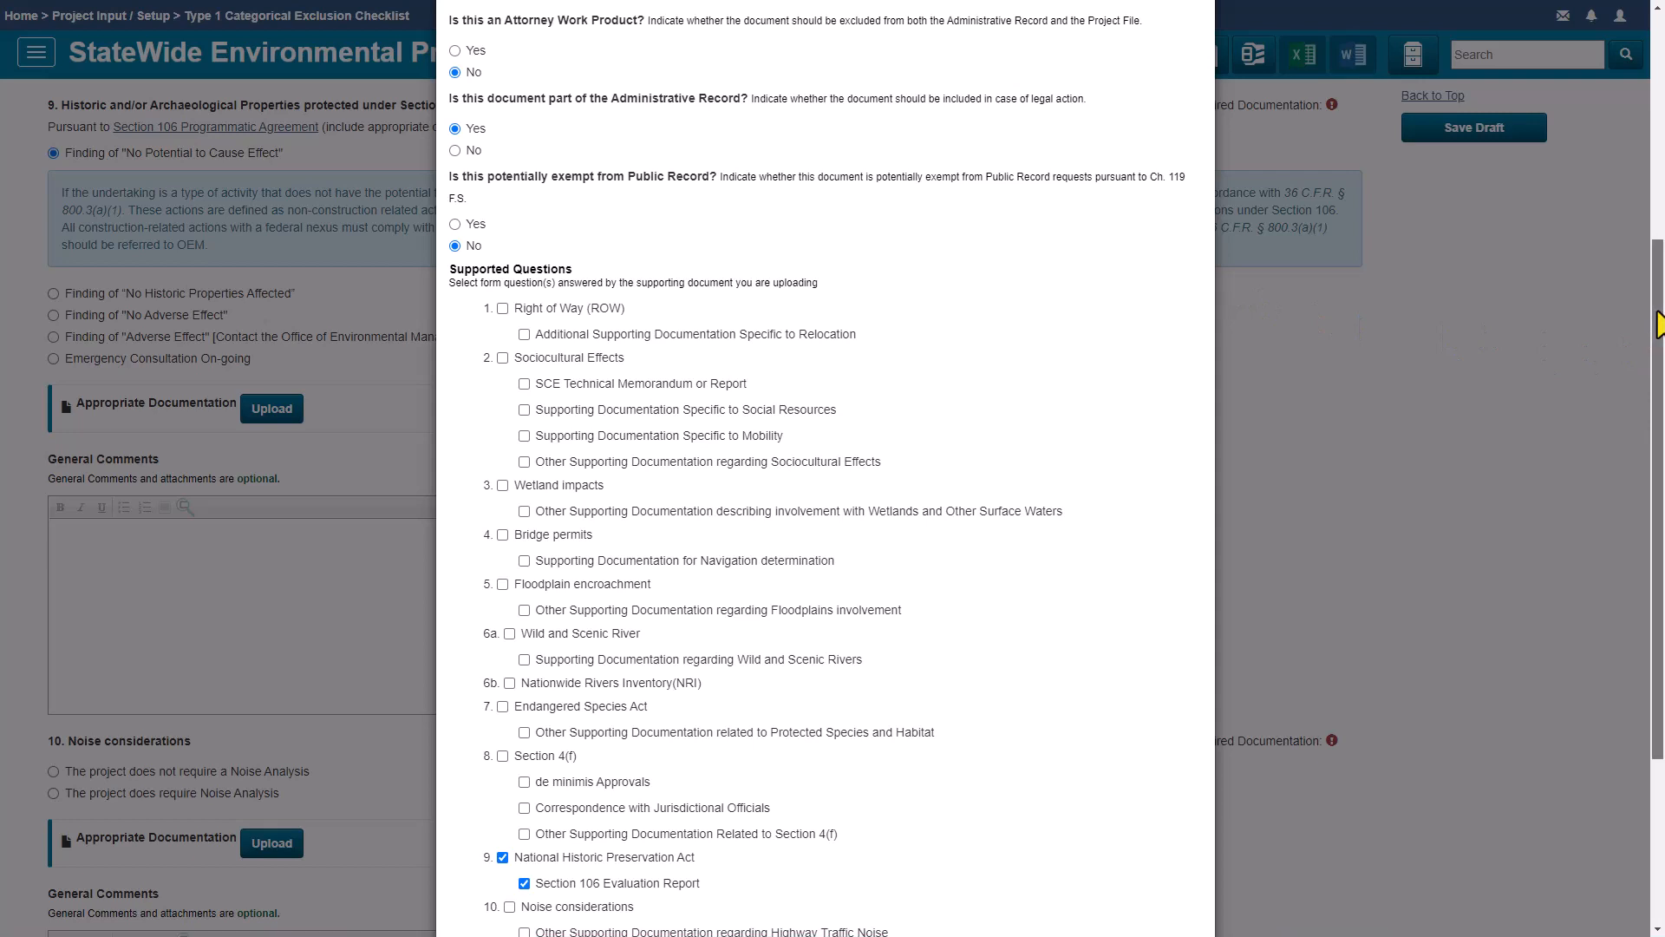
left_click_drag(1657, 325, 1637, 476)
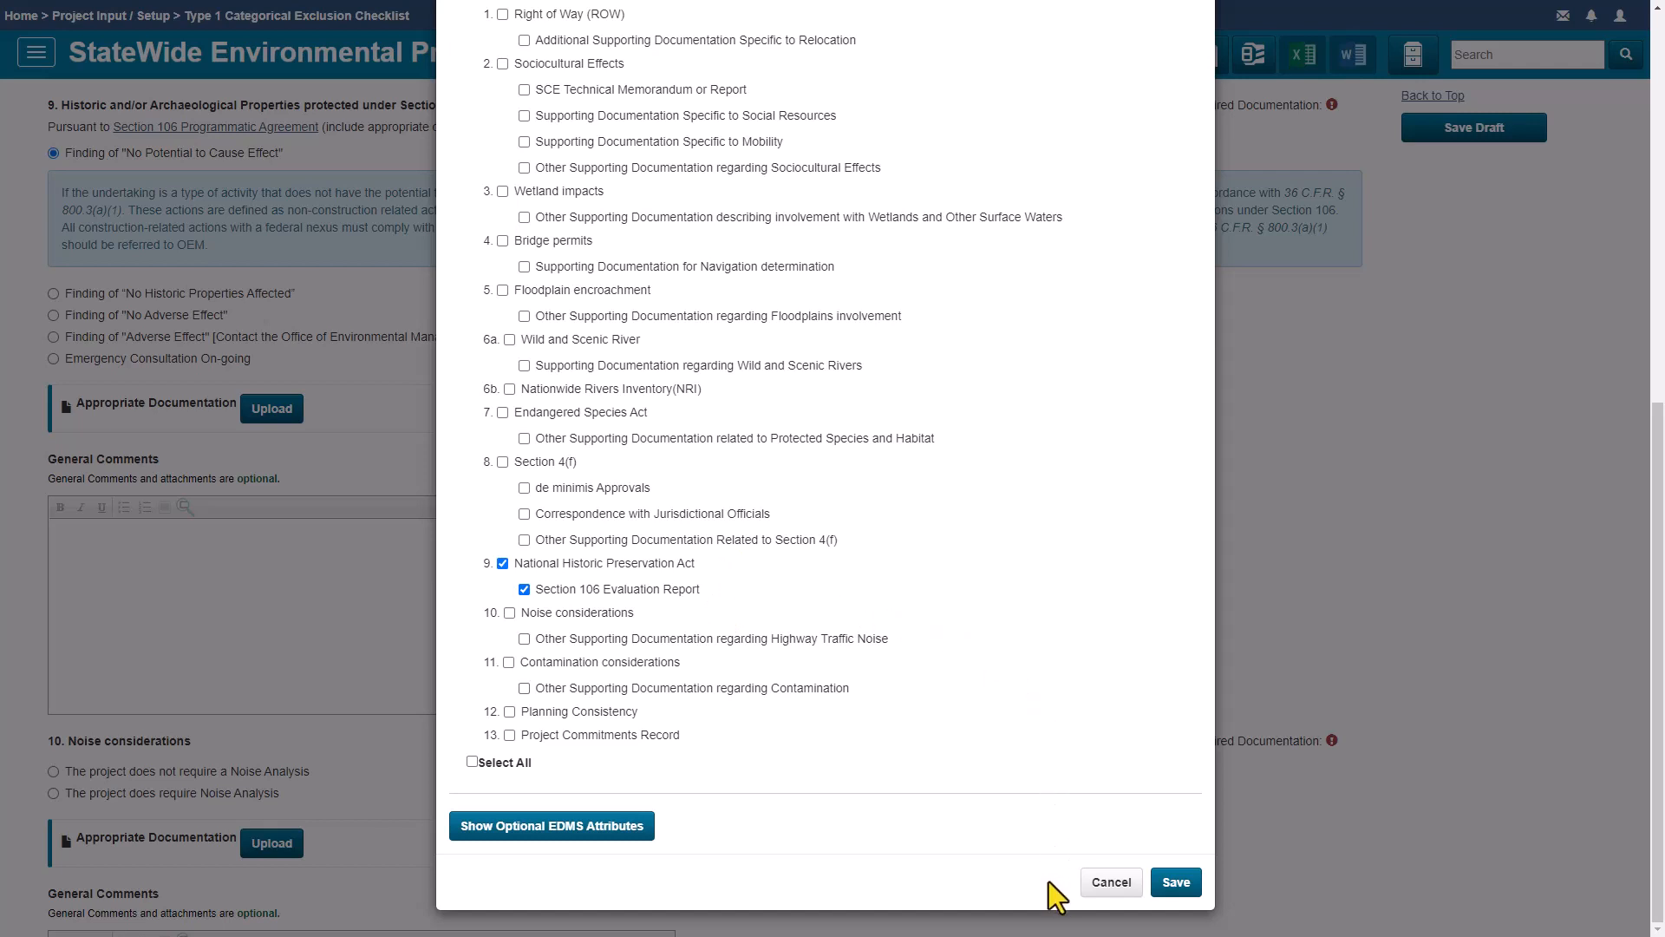
left_click(1179, 894)
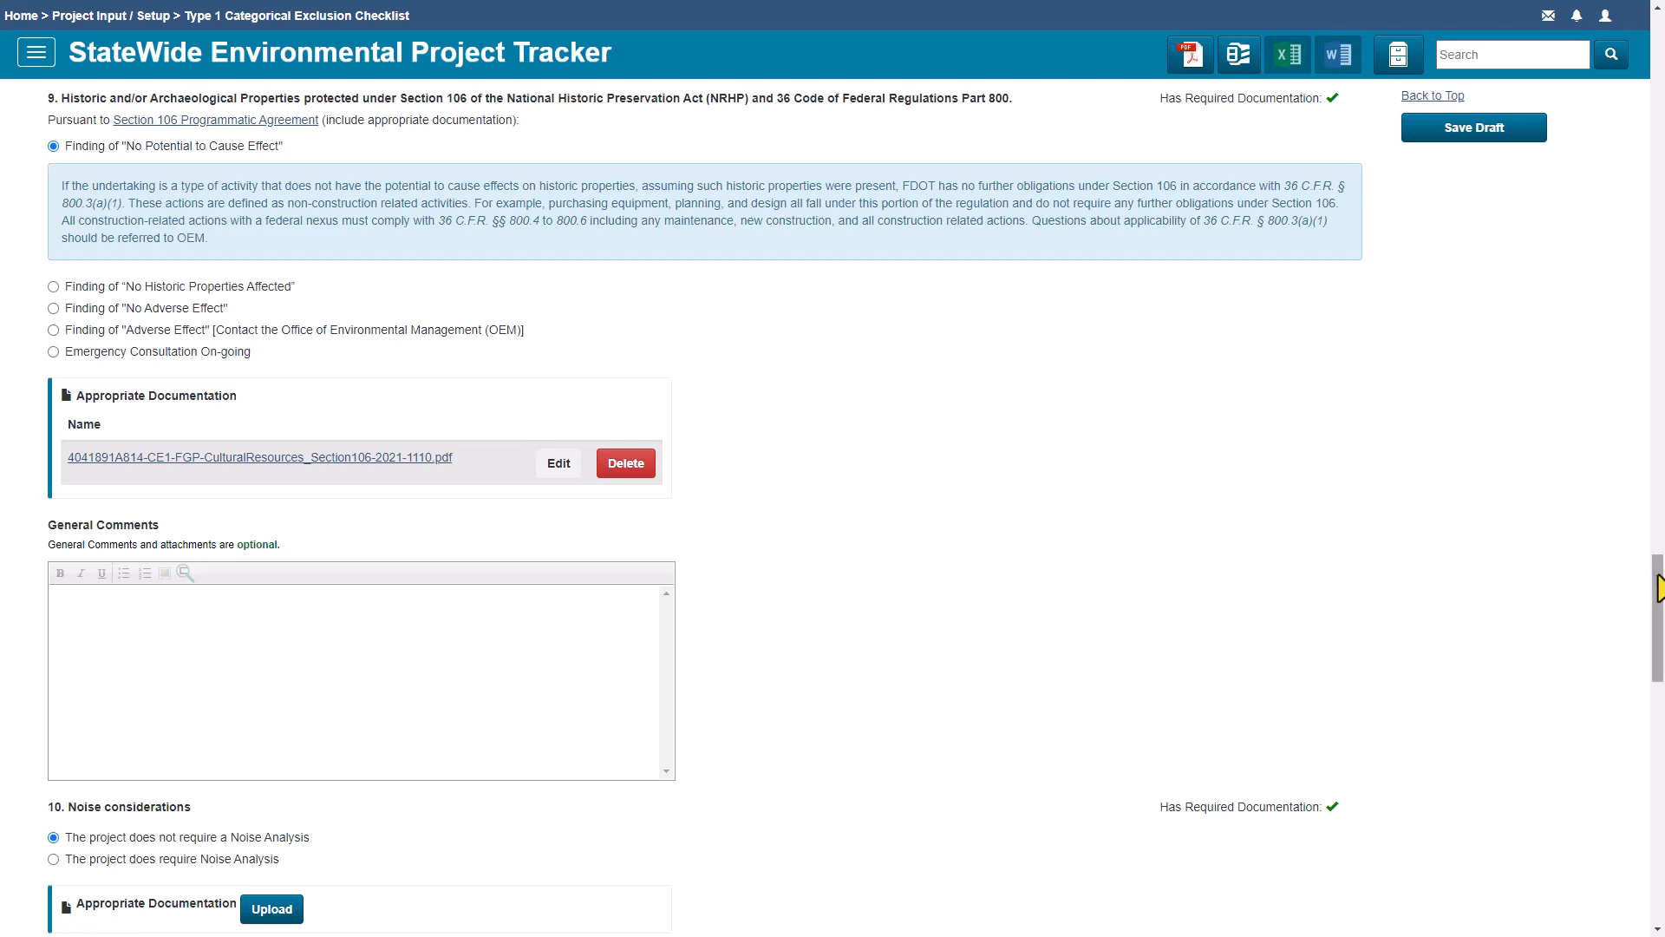
Step: Check the noise, contamination and planning consistency items and send the completed checklist to the Project Manager
left_click_drag(1658, 590, 1653, 683)
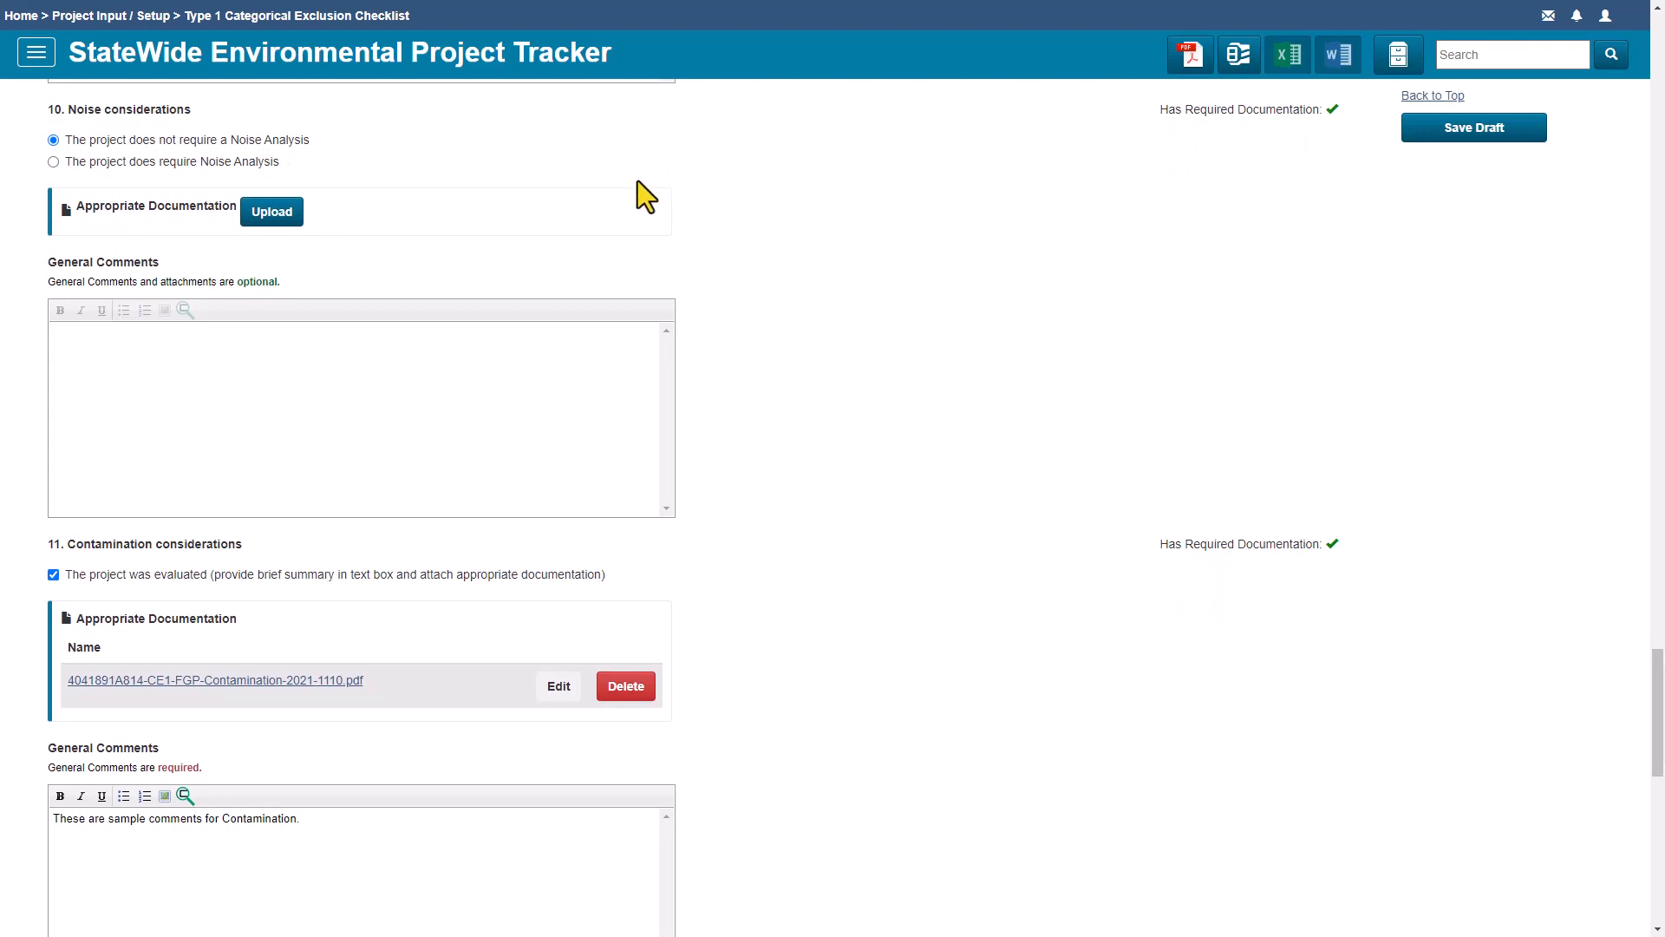
left_click_drag(1658, 680, 1654, 757)
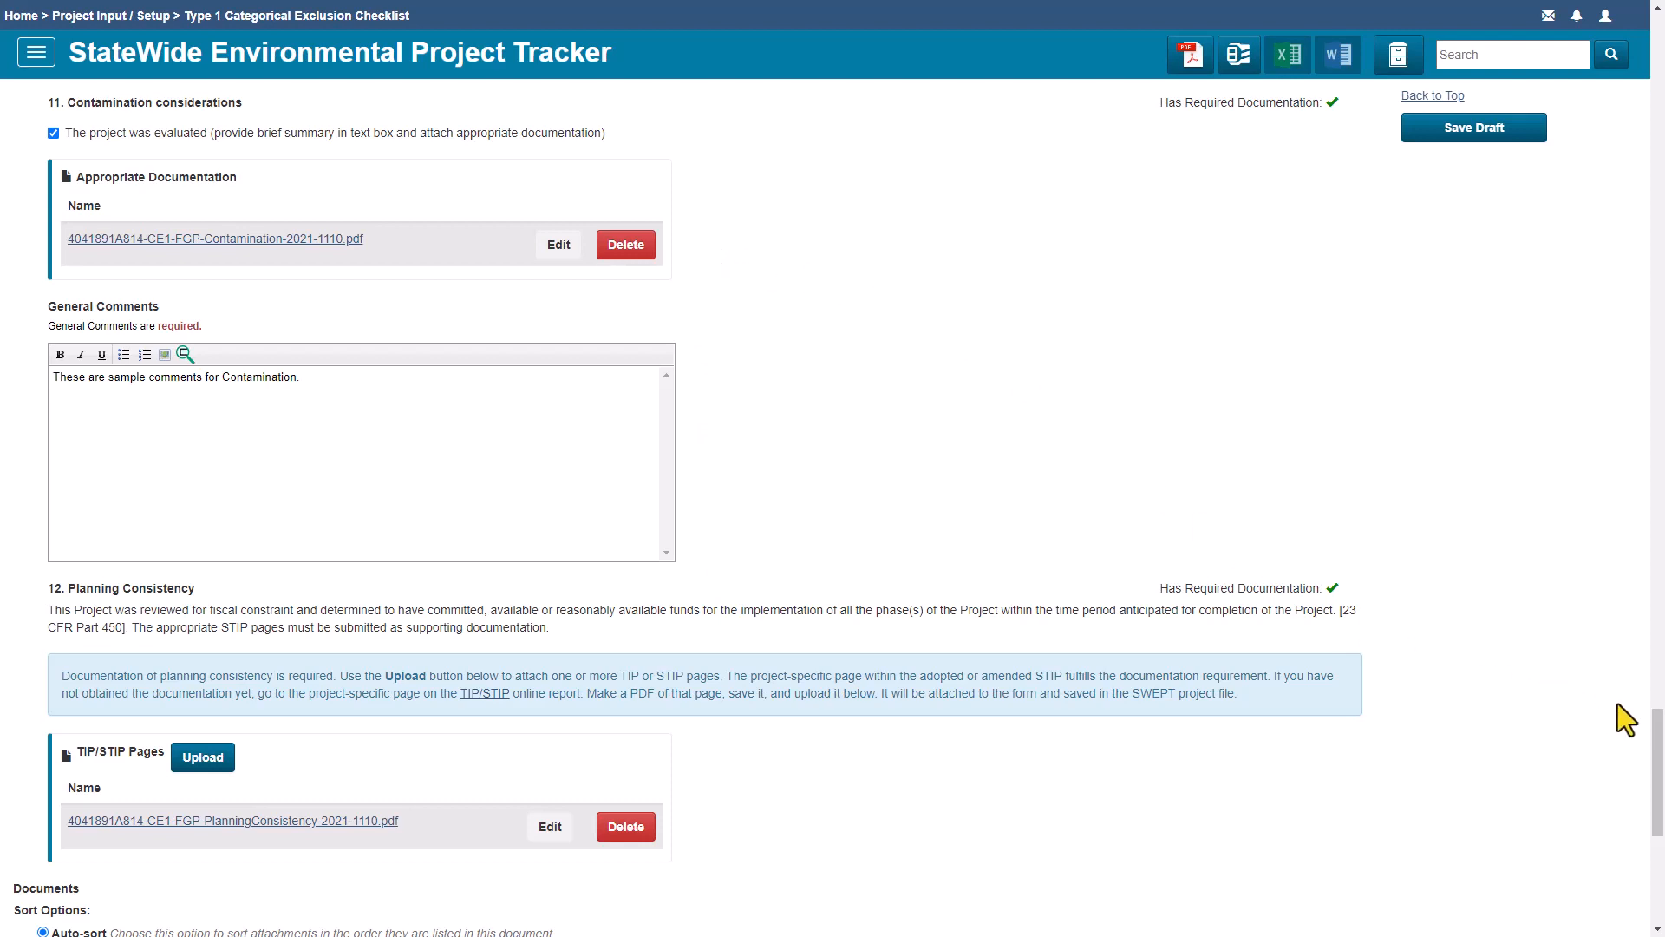
left_click_drag(1658, 723, 1660, 803)
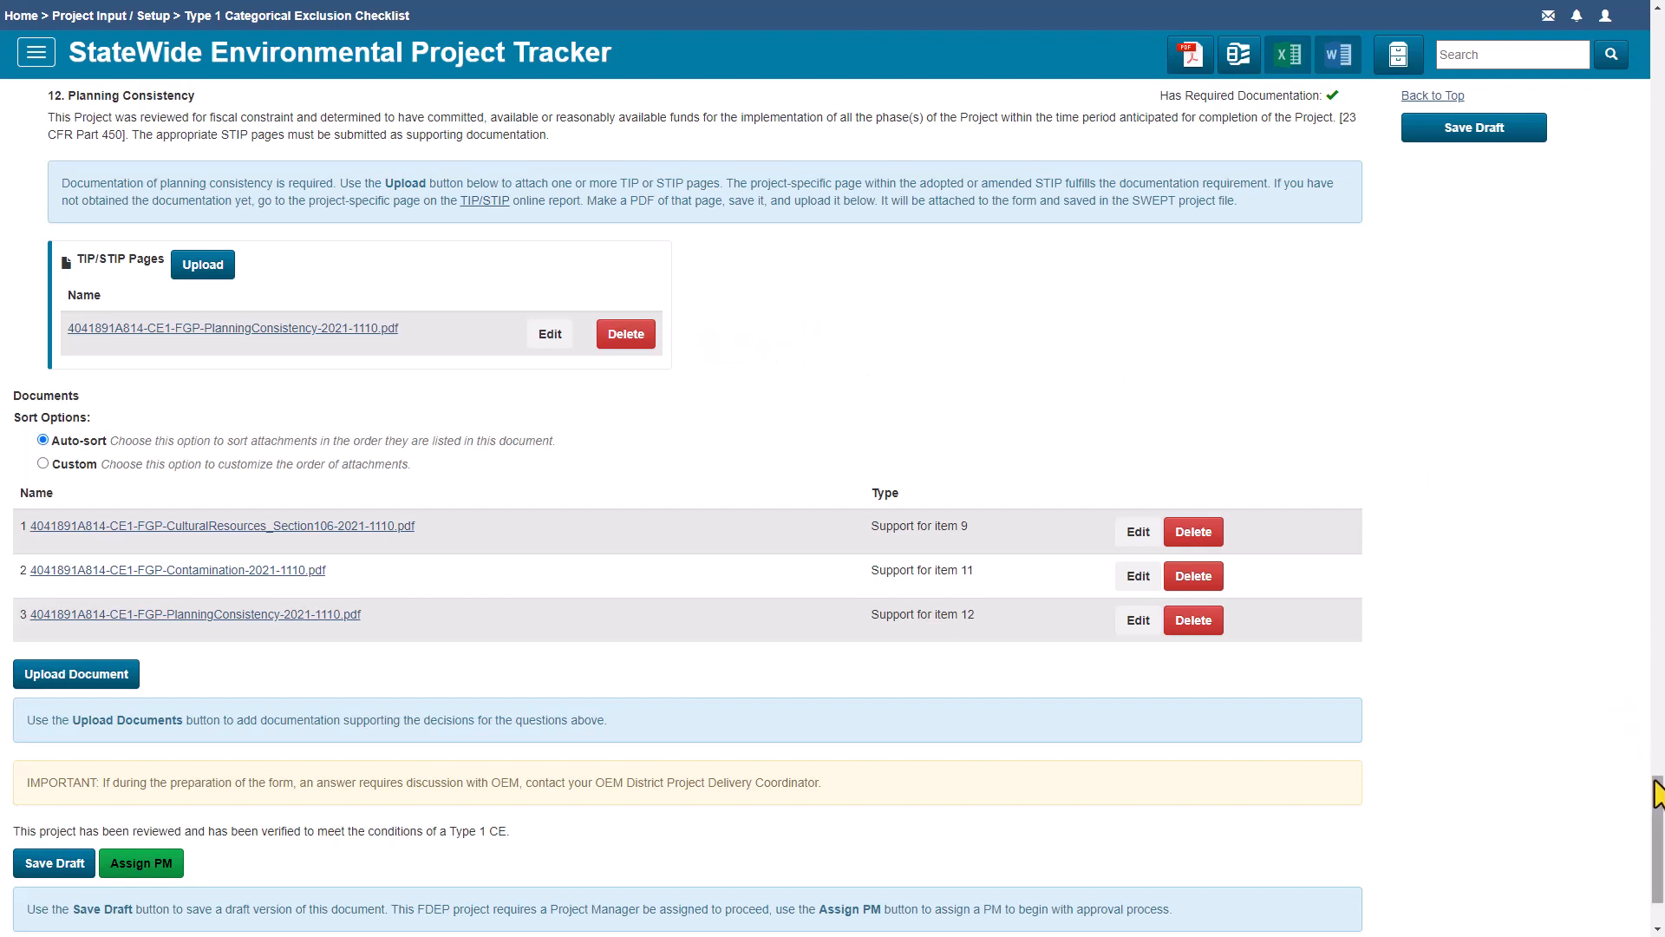
scroll(1652, 788, "down", 2)
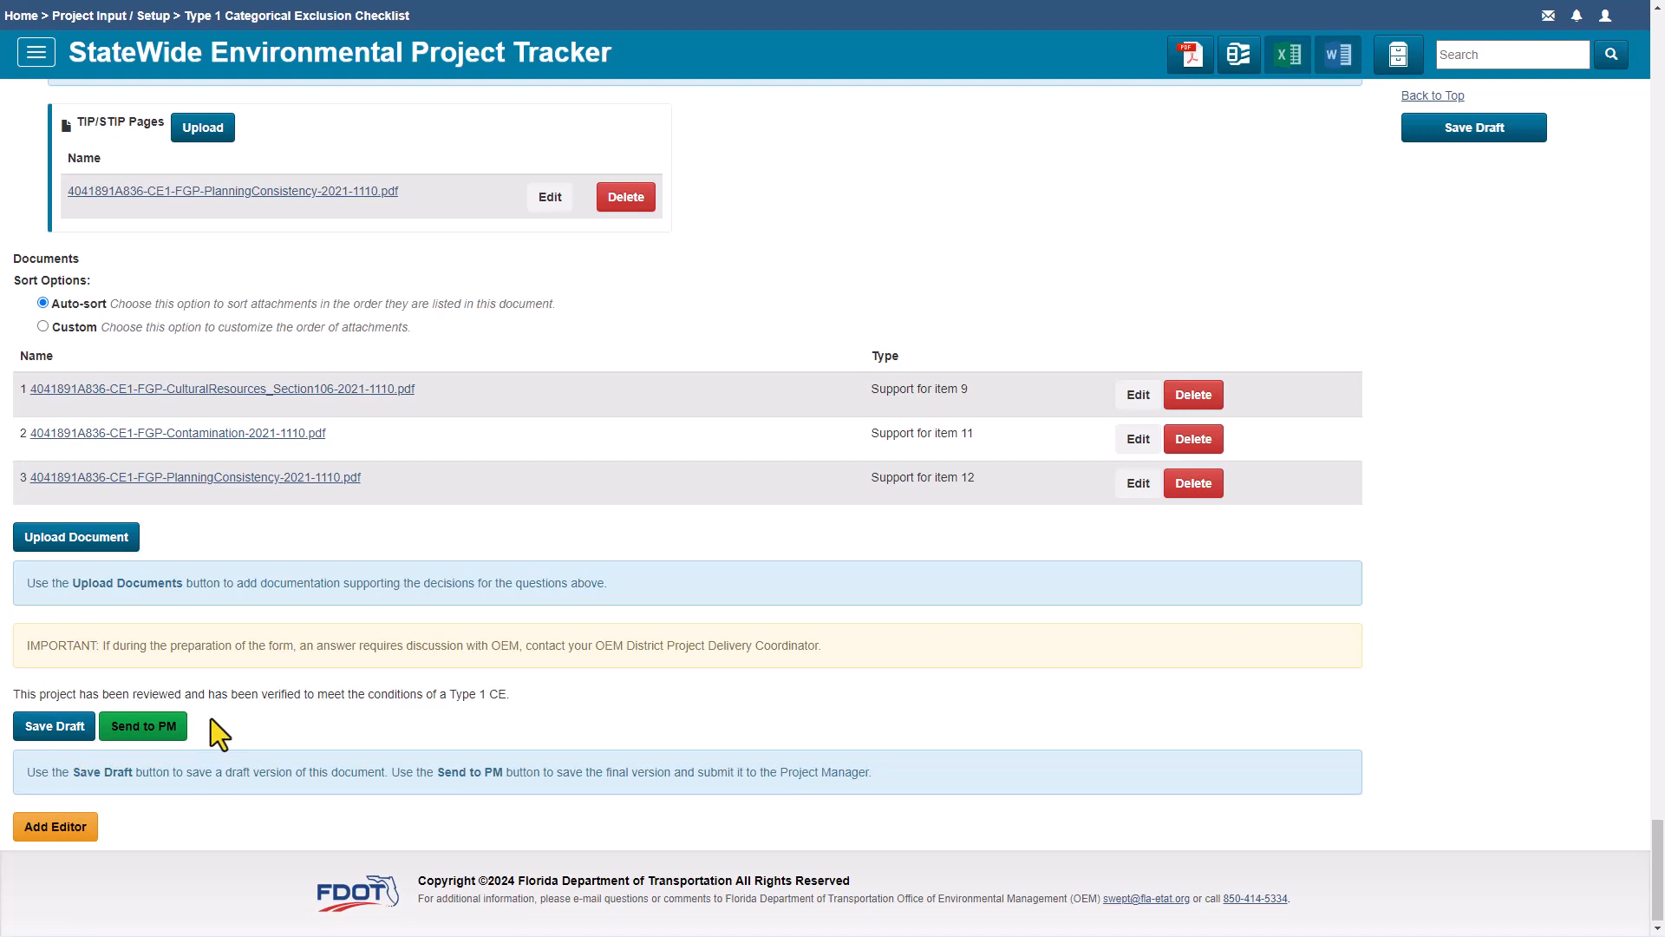
left_click(139, 738)
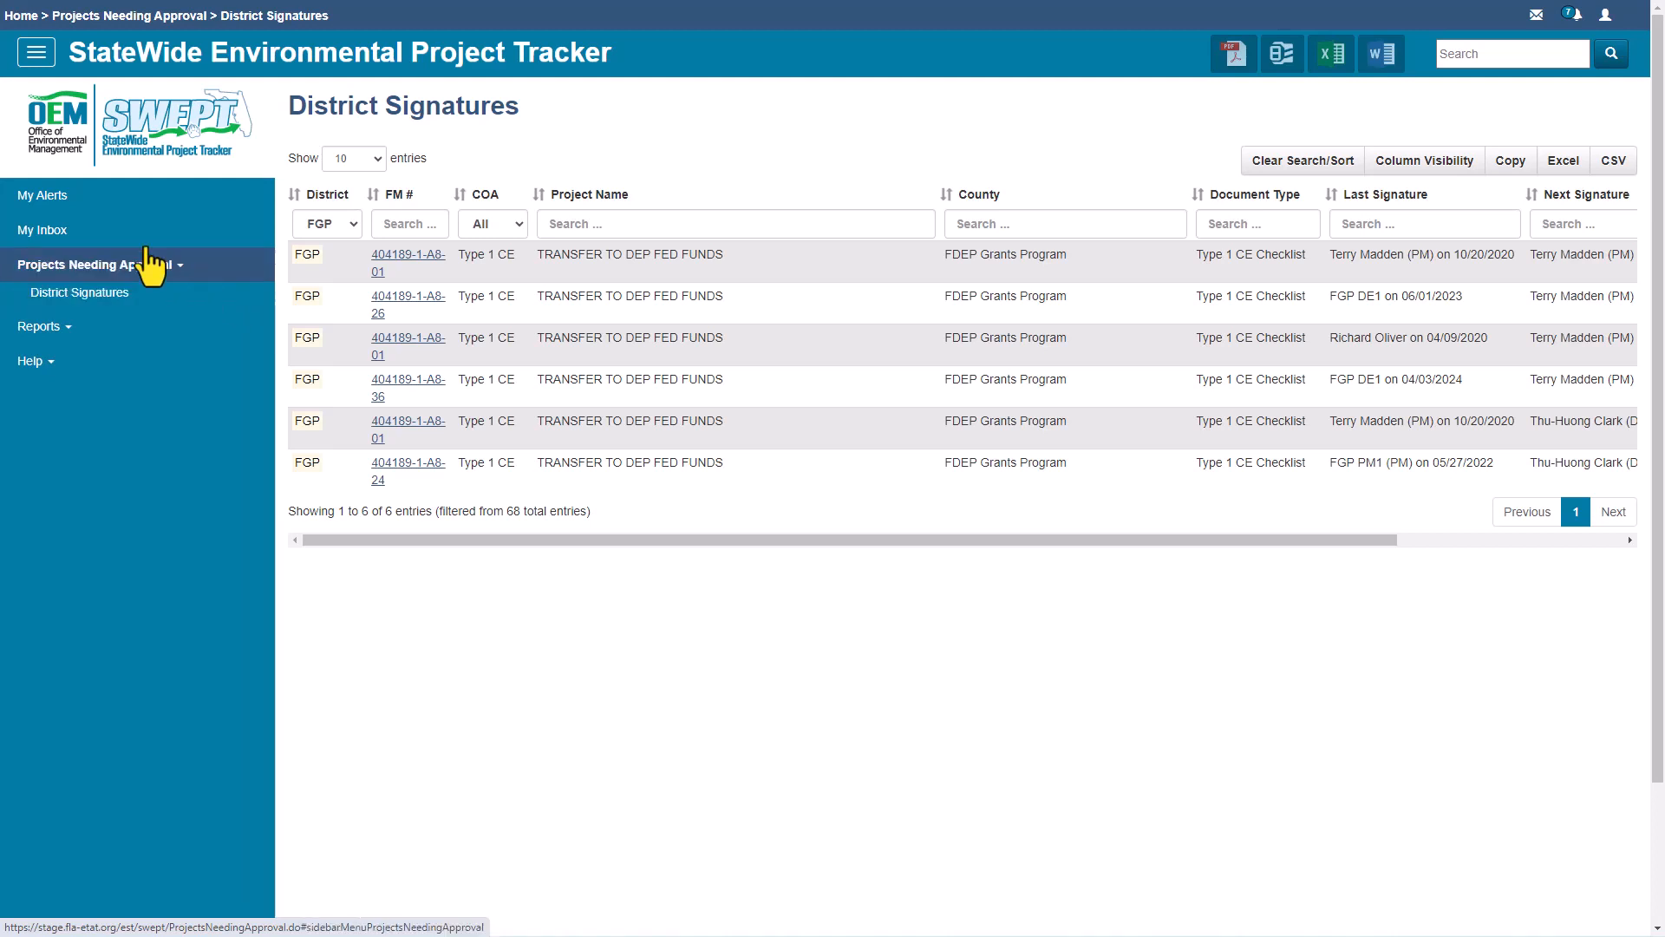
Step: Open the Type 1 CE Checklist of project 404189-1-A8-36 for review from District Signatures and look through its PDF version
left_click(35, 57)
left_click(35, 57)
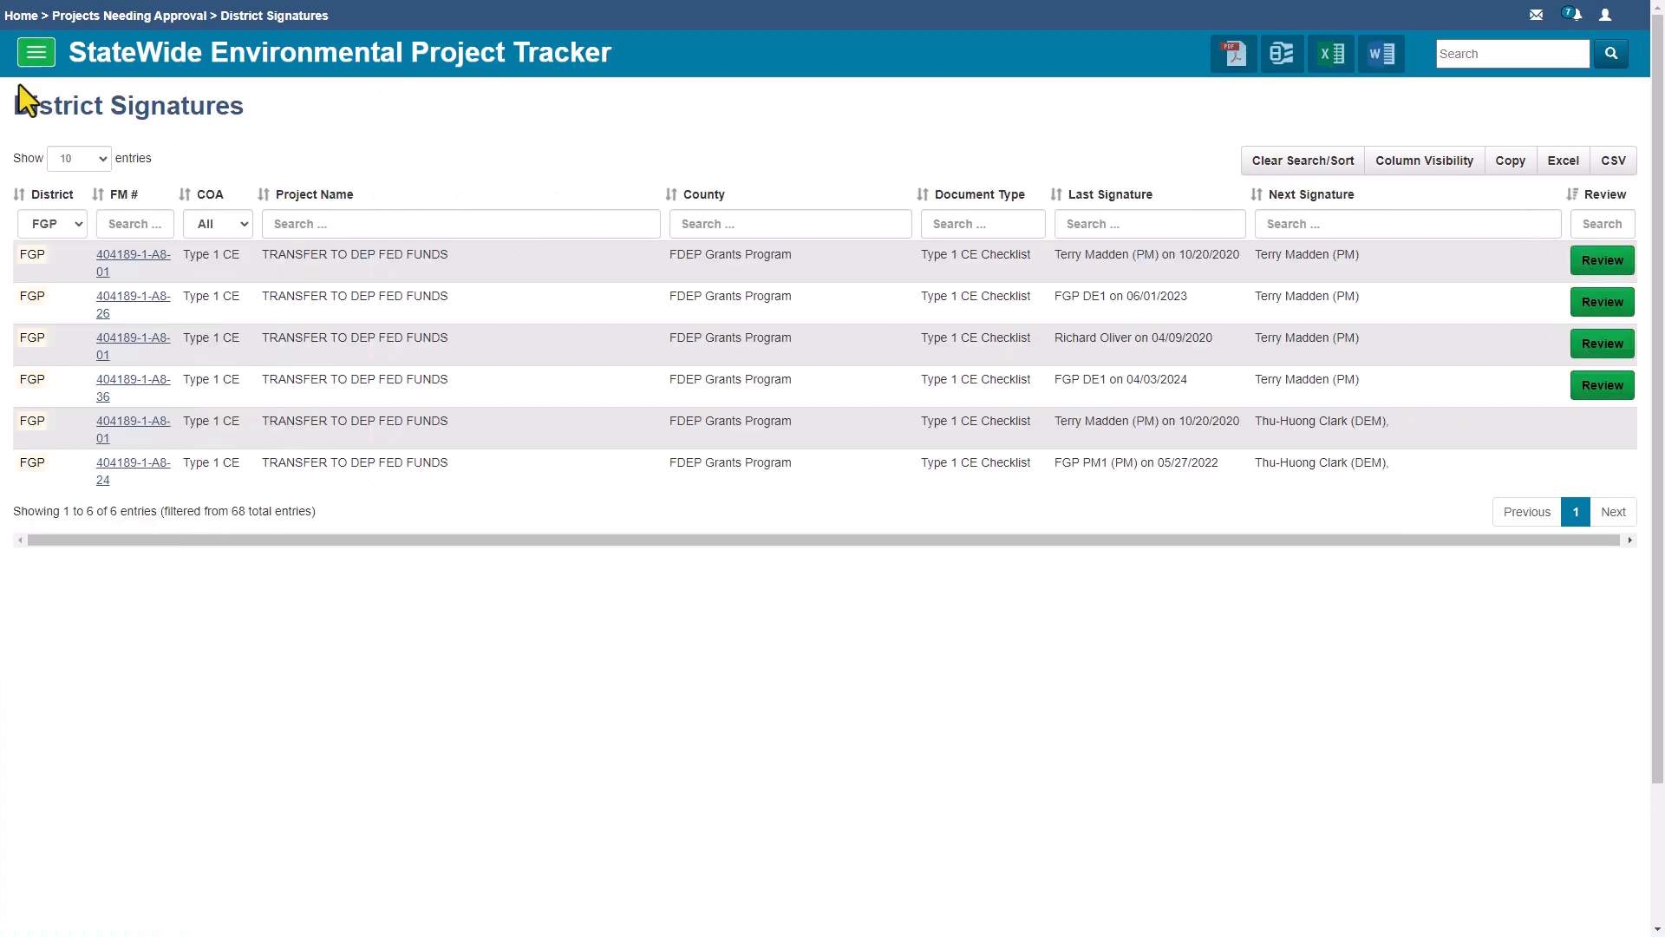
left_click(1592, 401)
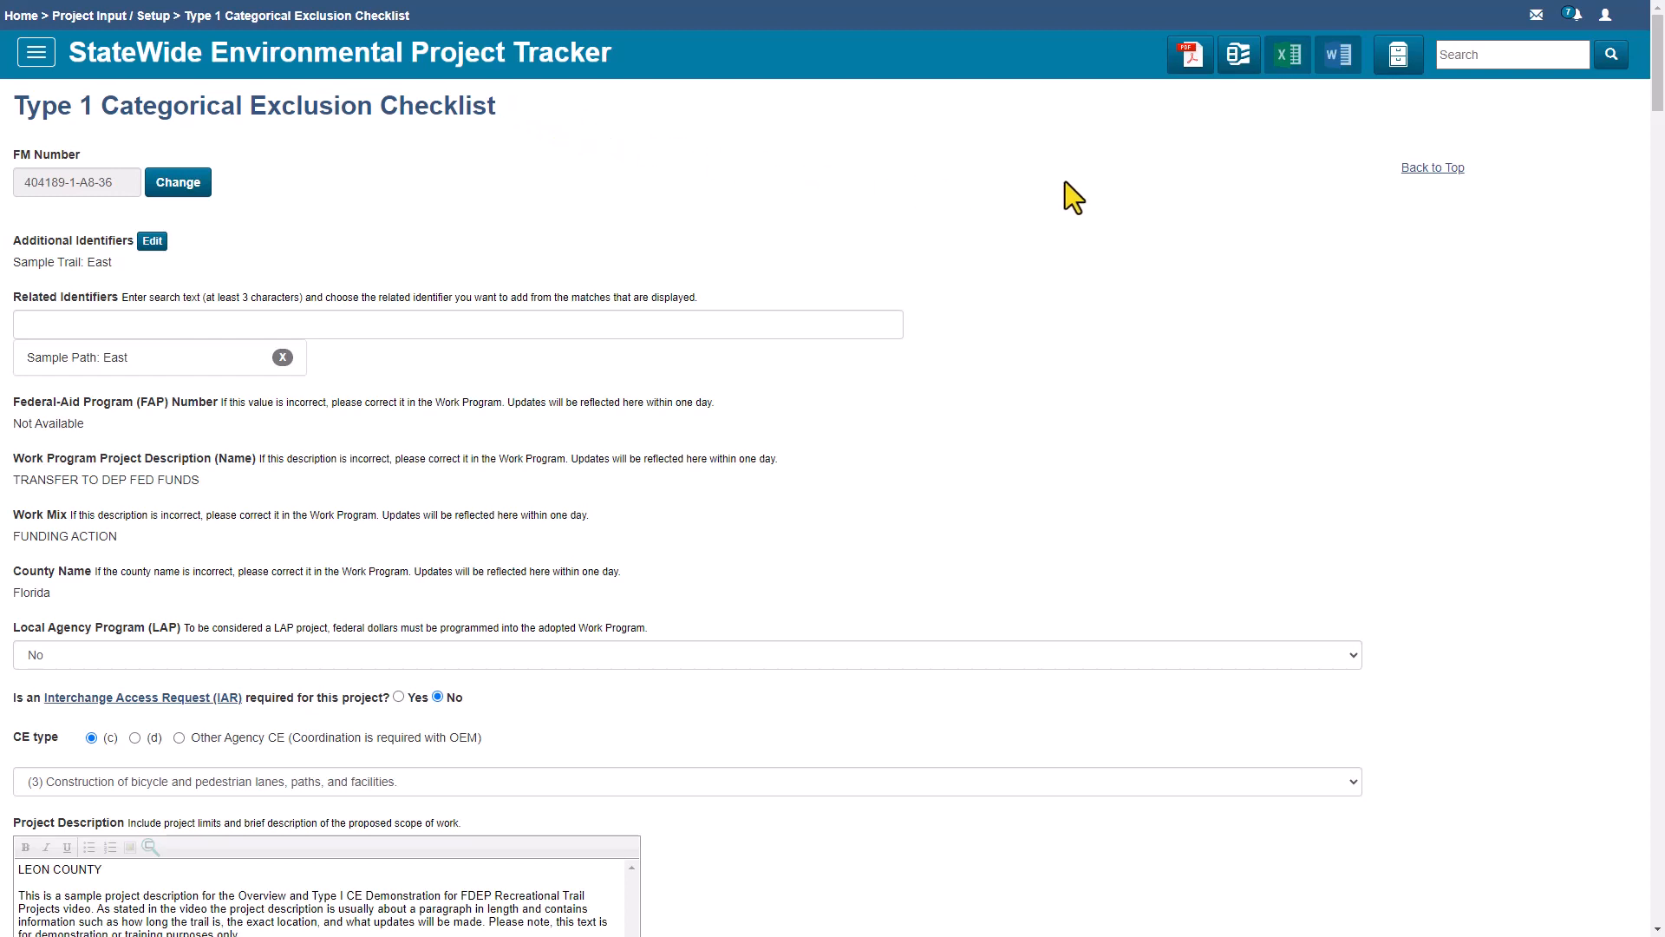
left_click(1178, 74)
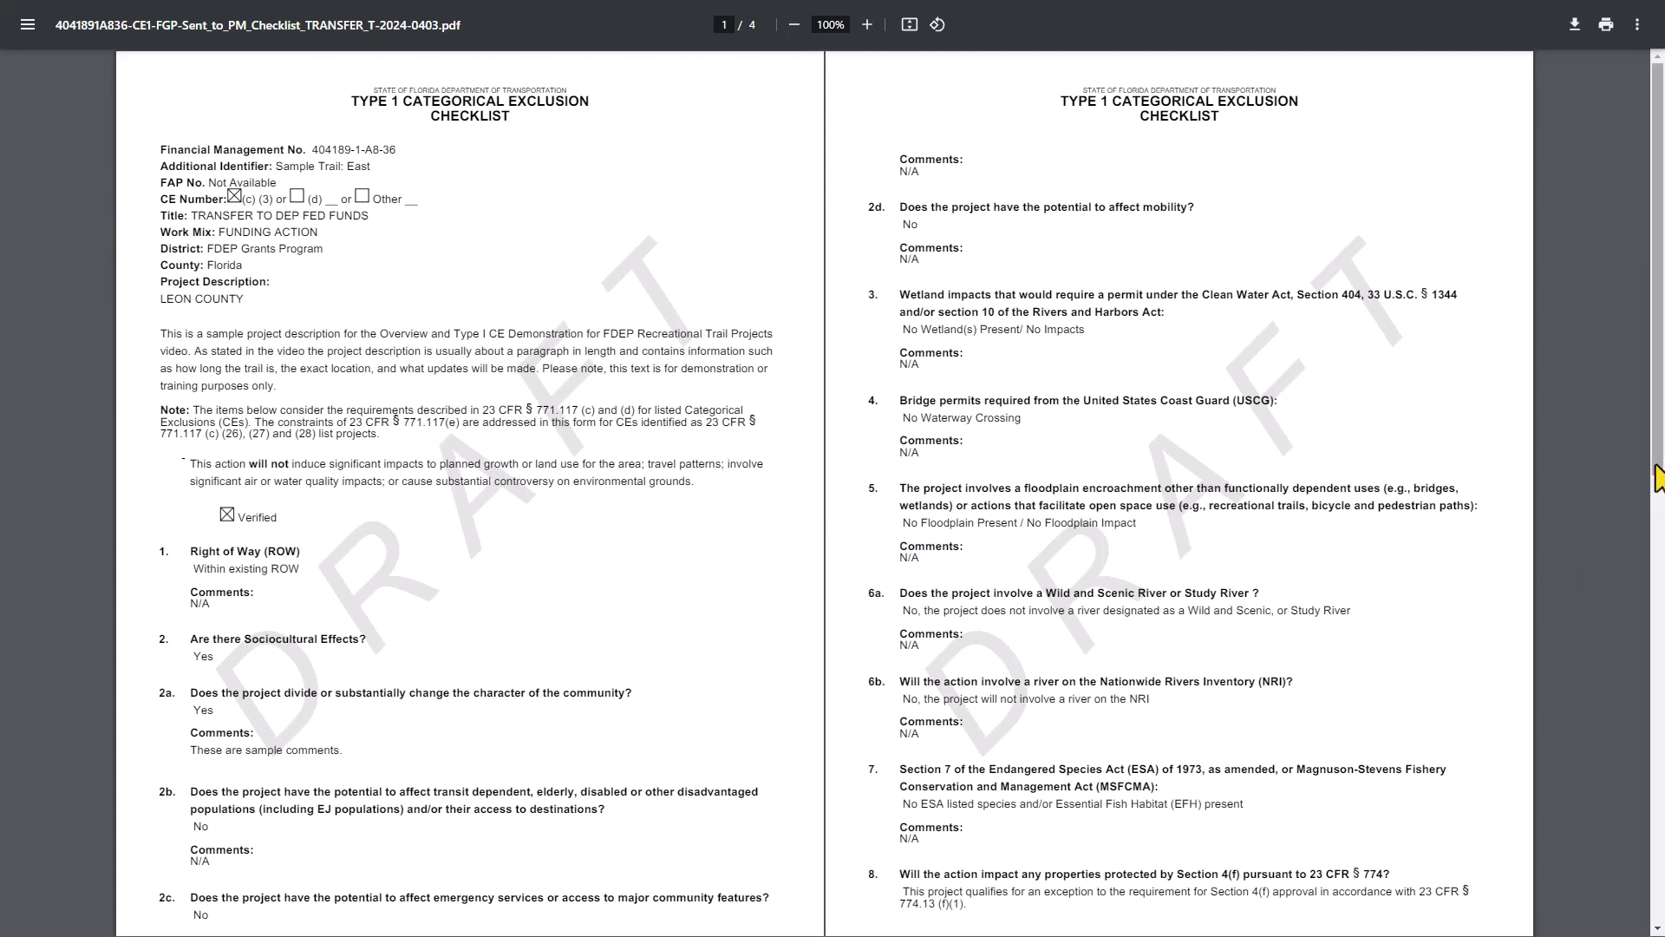
left_click_drag(1659, 477, 1650, 933)
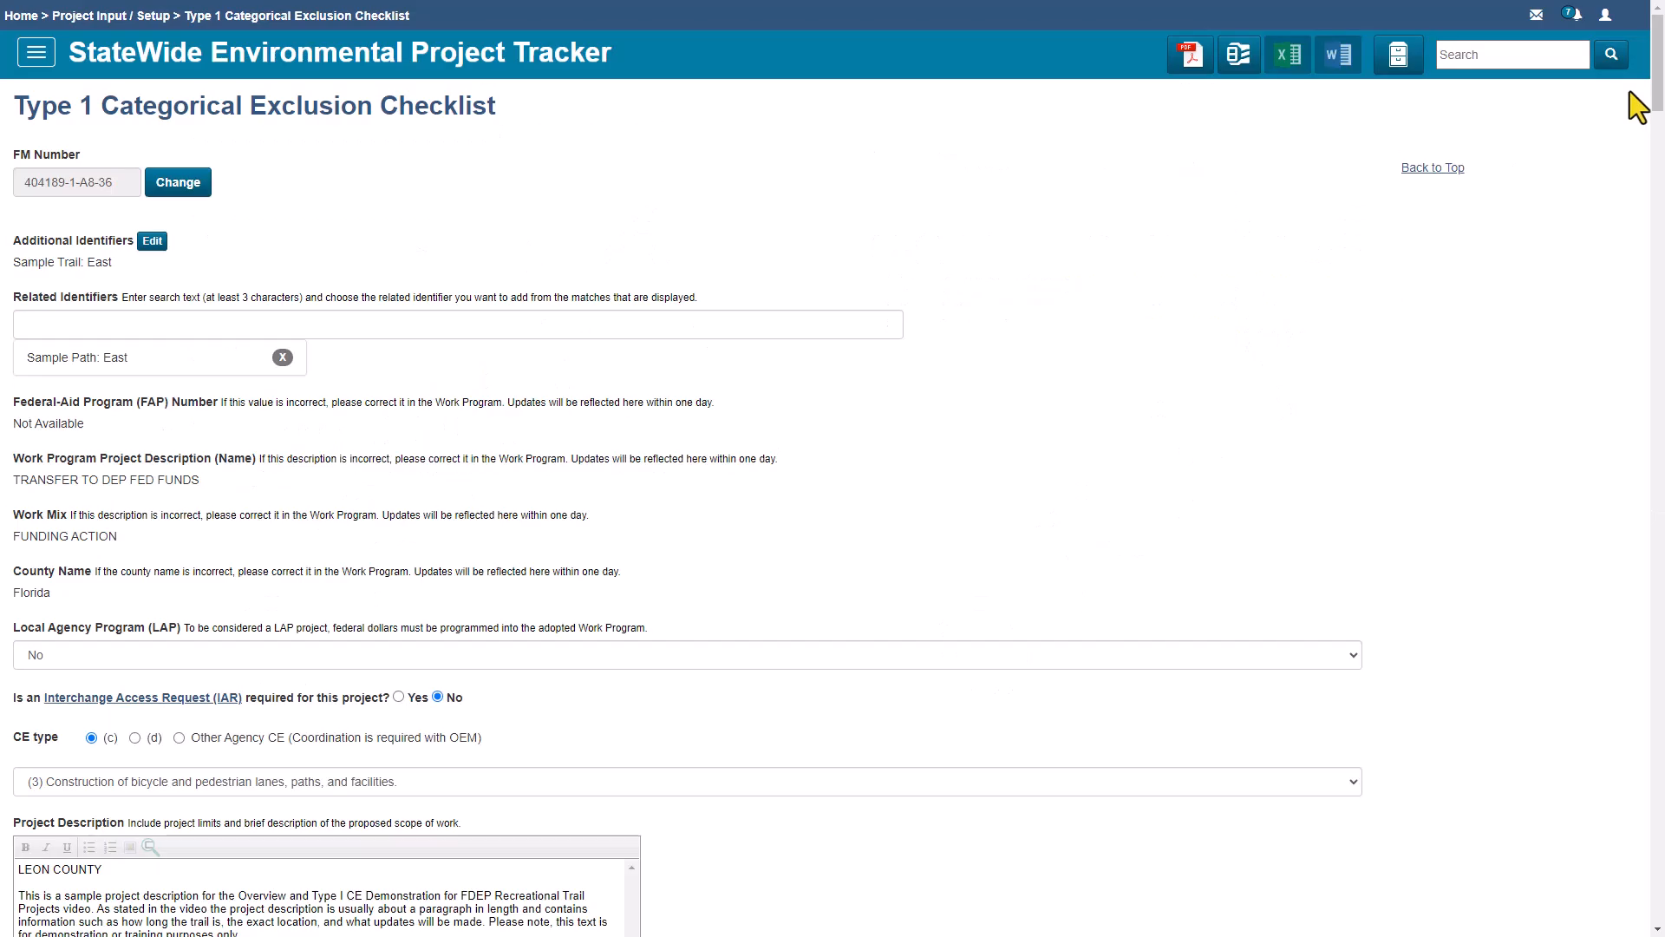
Step: Submit the reviewed checklist with the approval status Send to FHWA For Approval
left_click_drag(1657, 92, 1607, 933)
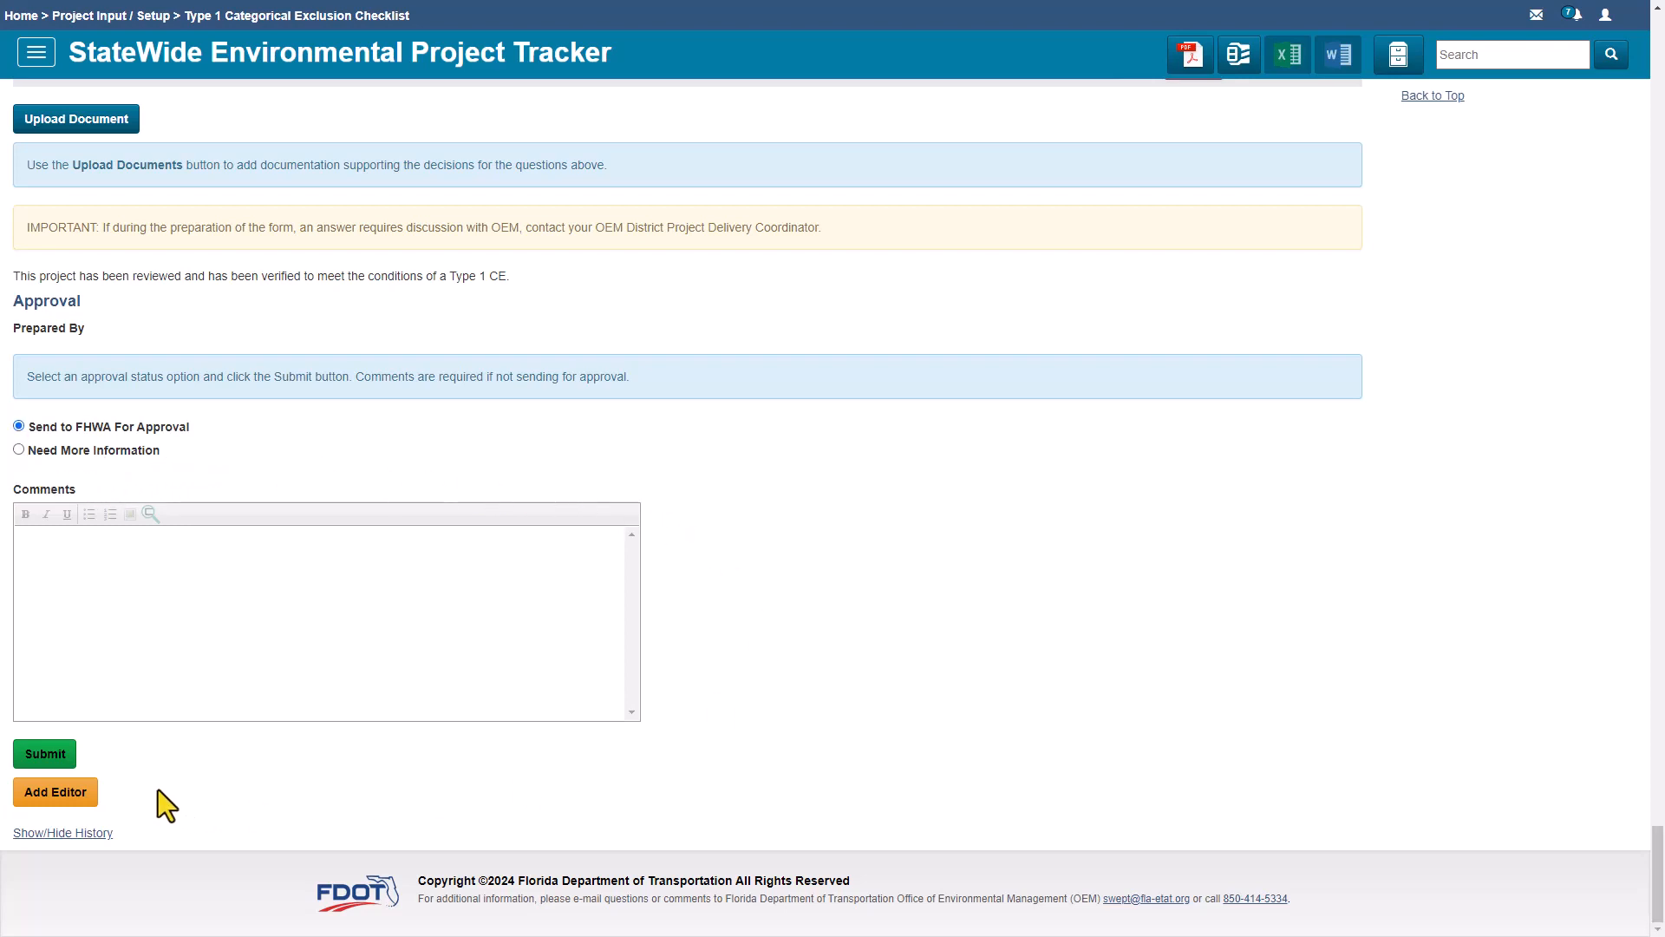
left_click(45, 756)
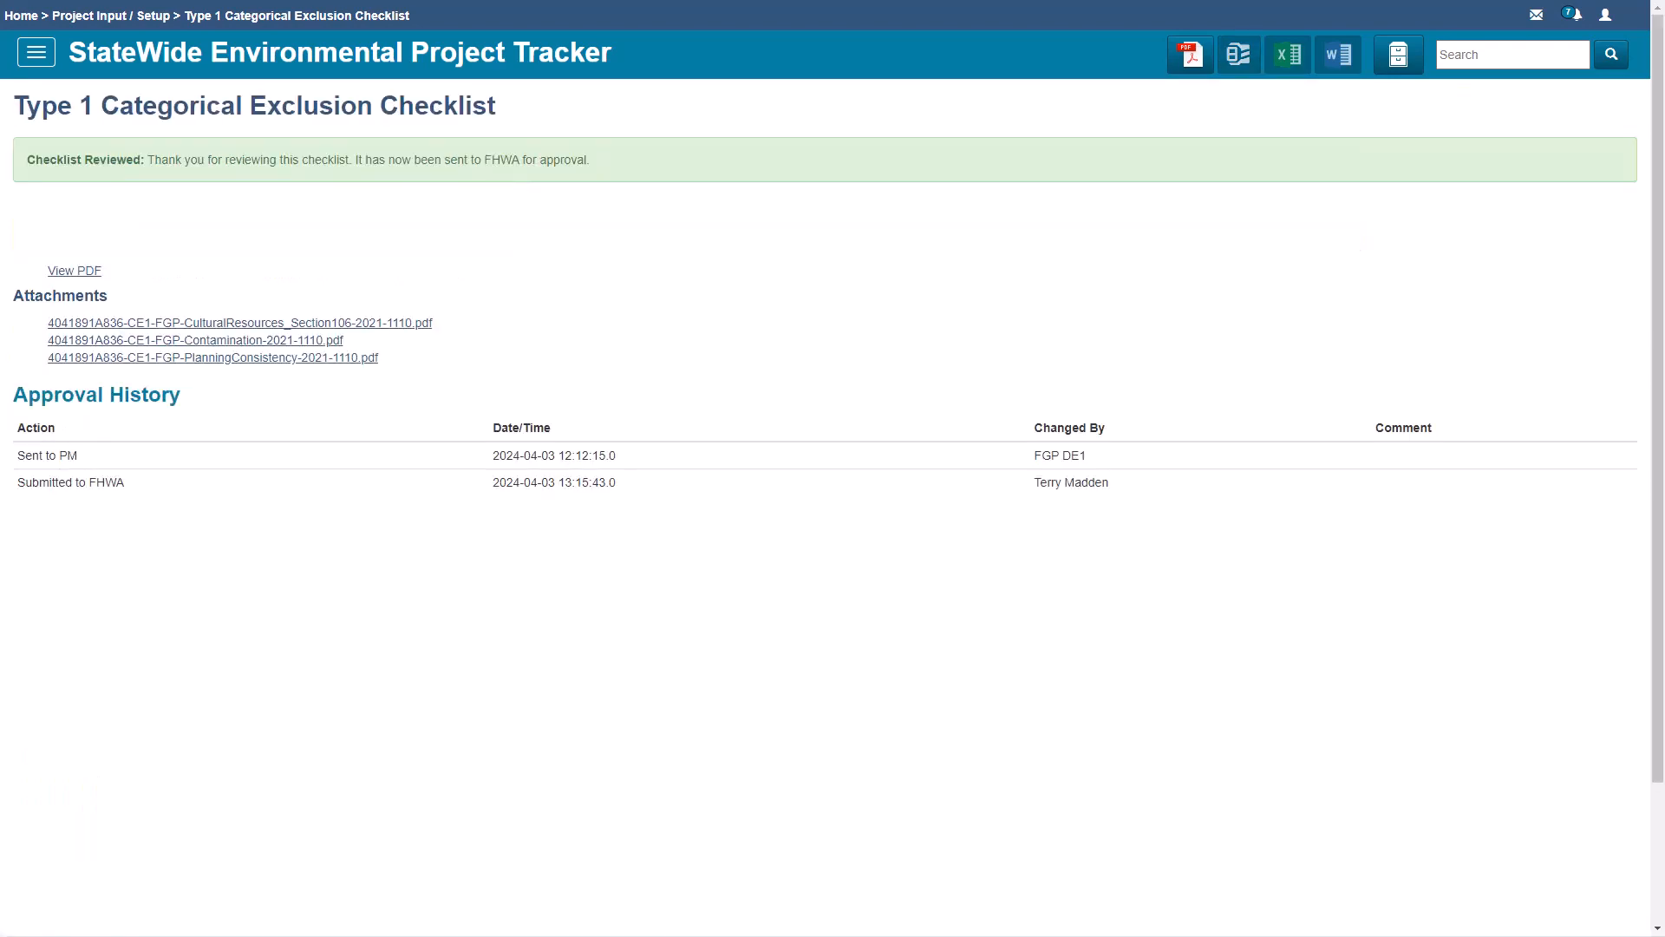